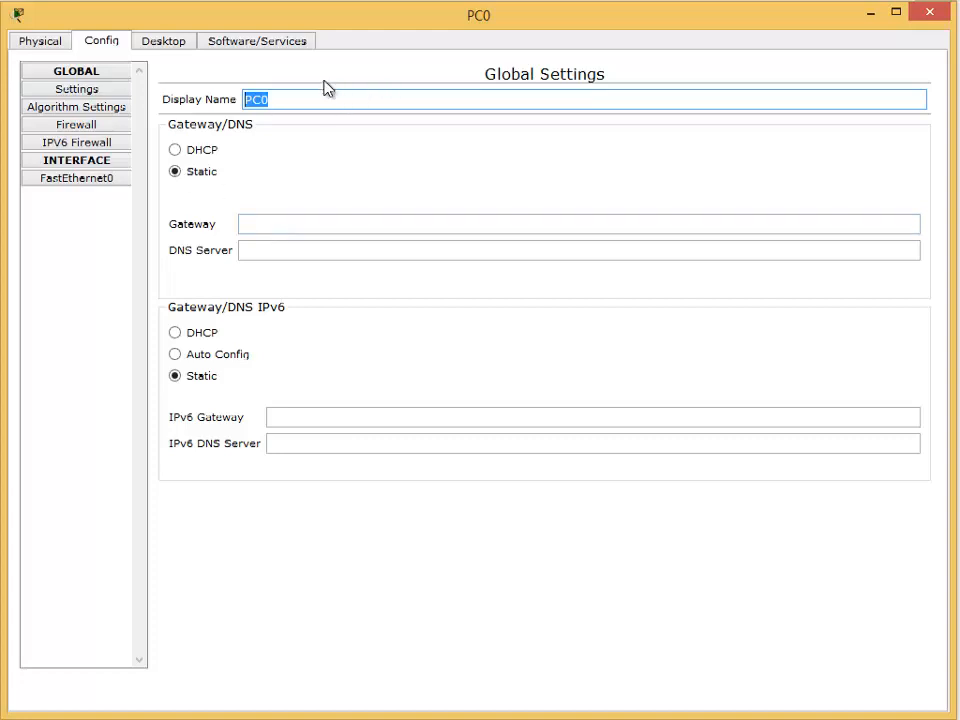
Step: Set the PC's display name to HQ-PC1 and minimize its configuration window
{"action": "type", "text": "HQ-PC!"}
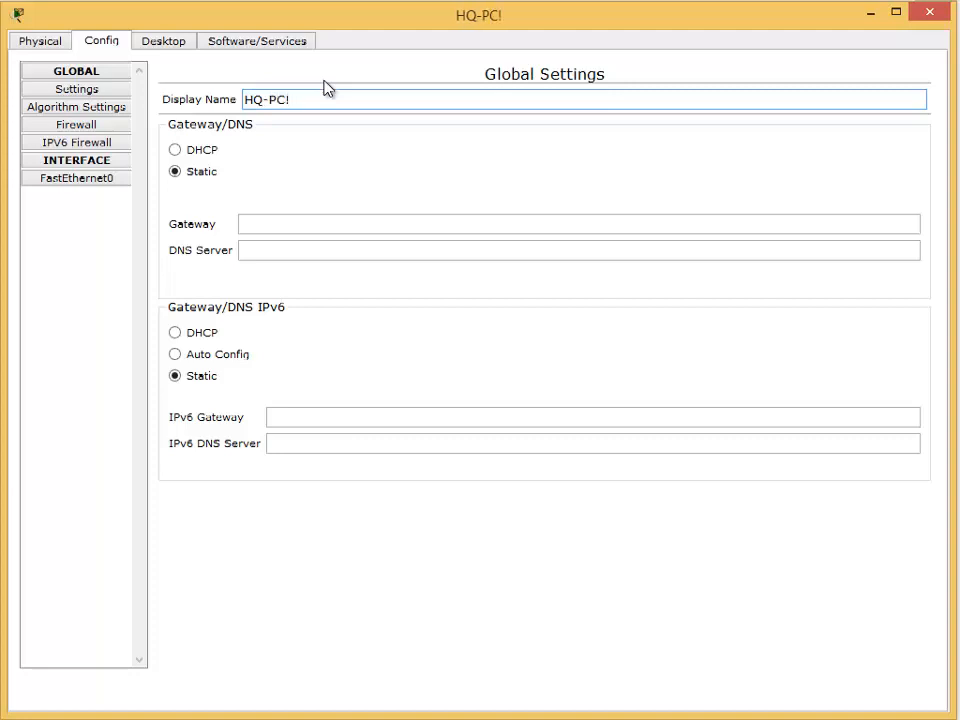
{"action": "key", "text": "BackSpace"}
{"action": "type", "text": "1"}
{"action": "left_click", "coordinate": [869, 13]}
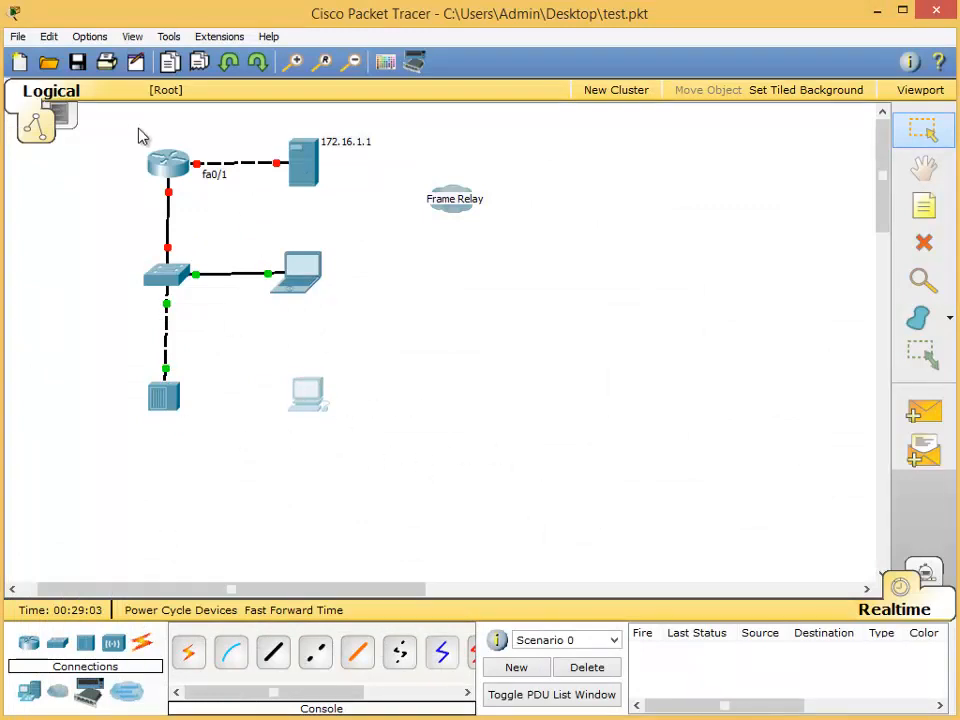
Step: Turn on the device name labels in the interface preferences
{"action": "left_click", "coordinate": [89, 36]}
{"action": "left_click", "coordinate": [105, 58]}
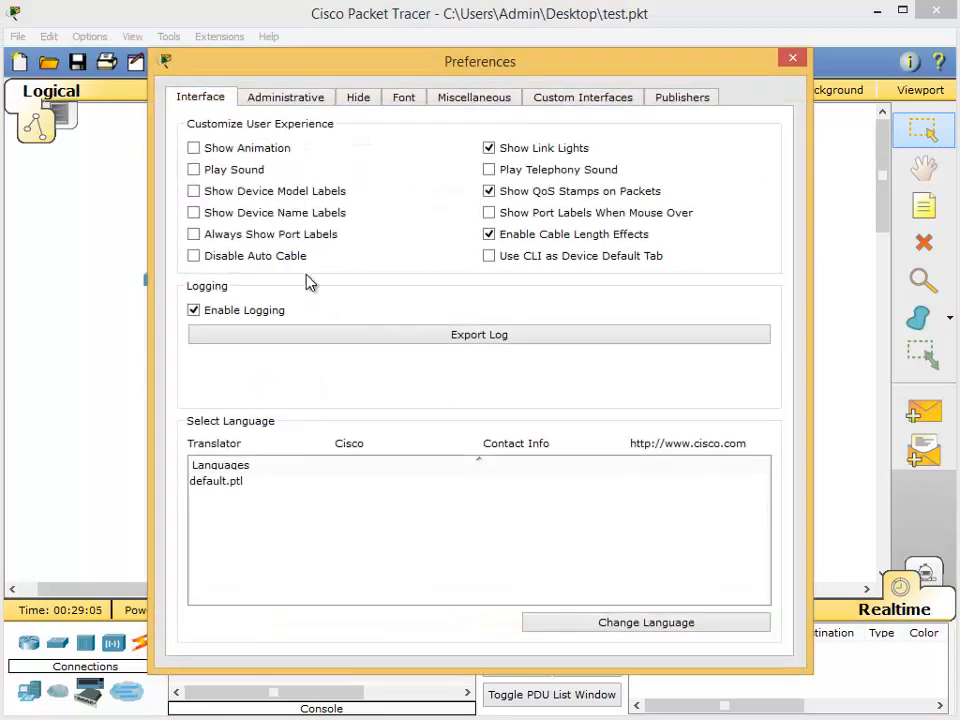
{"action": "left_click", "coordinate": [193, 213]}
{"action": "left_click", "coordinate": [792, 58]}
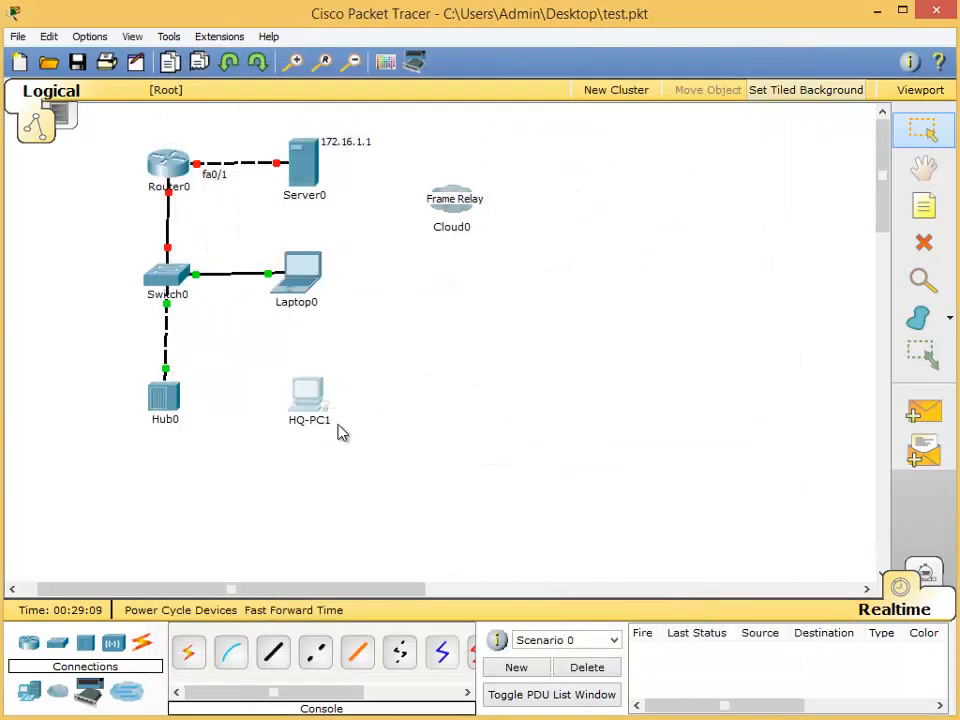
{"action": "left_click", "coordinate": [311, 424]}
{"action": "left_click", "coordinate": [425, 483]}
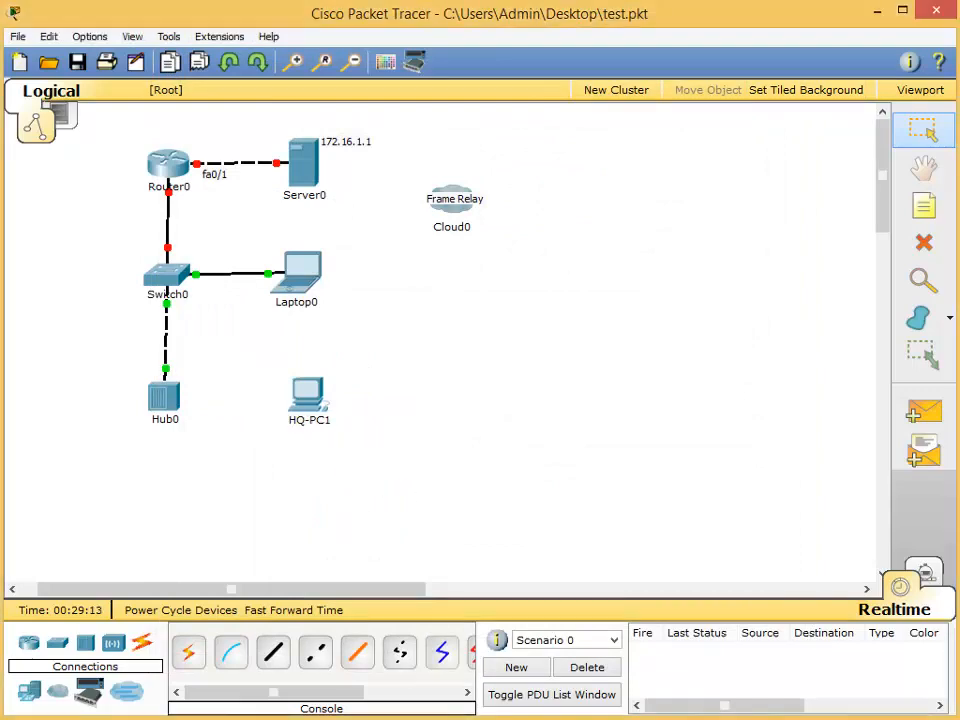
{"action": "key", "text": "super+d"}
{"action": "key", "text": "super+d"}
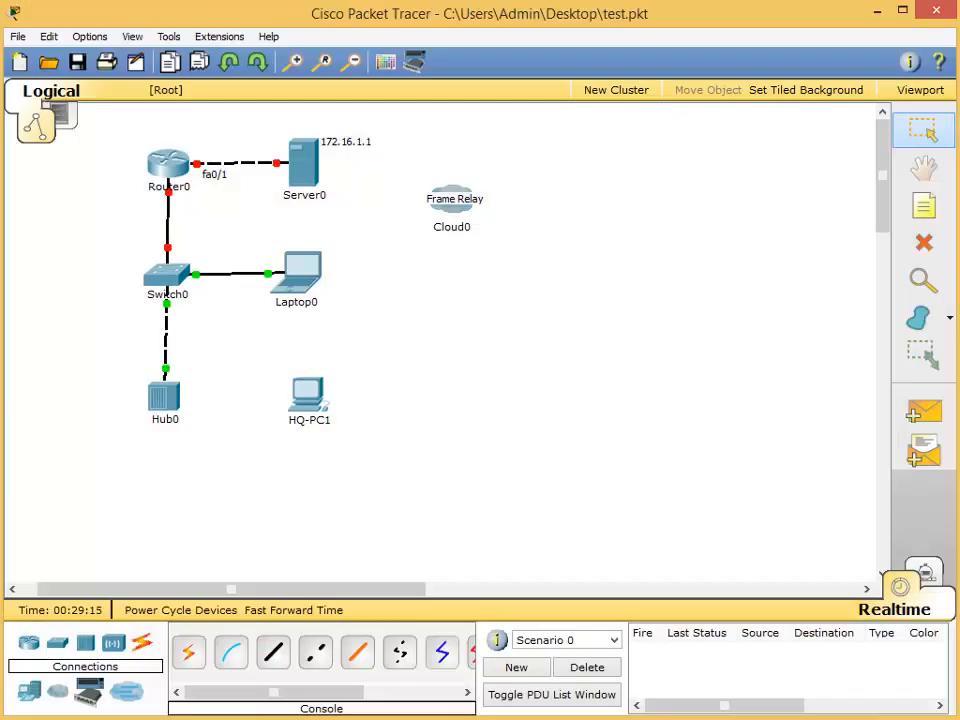
Step: Bring up HQ-PC1's configuration window and enlarge it to fill the screen
{"action": "left_click", "coordinate": [310, 396]}
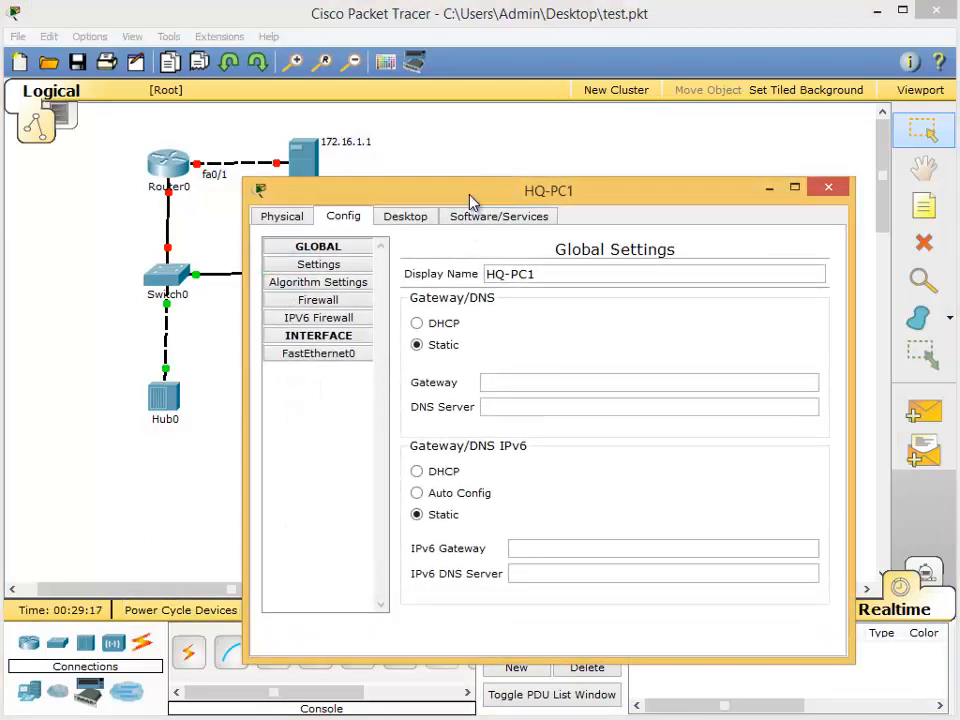
{"action": "left_click_drag", "start_coordinate": [472, 200], "coordinate": [226, 22]}
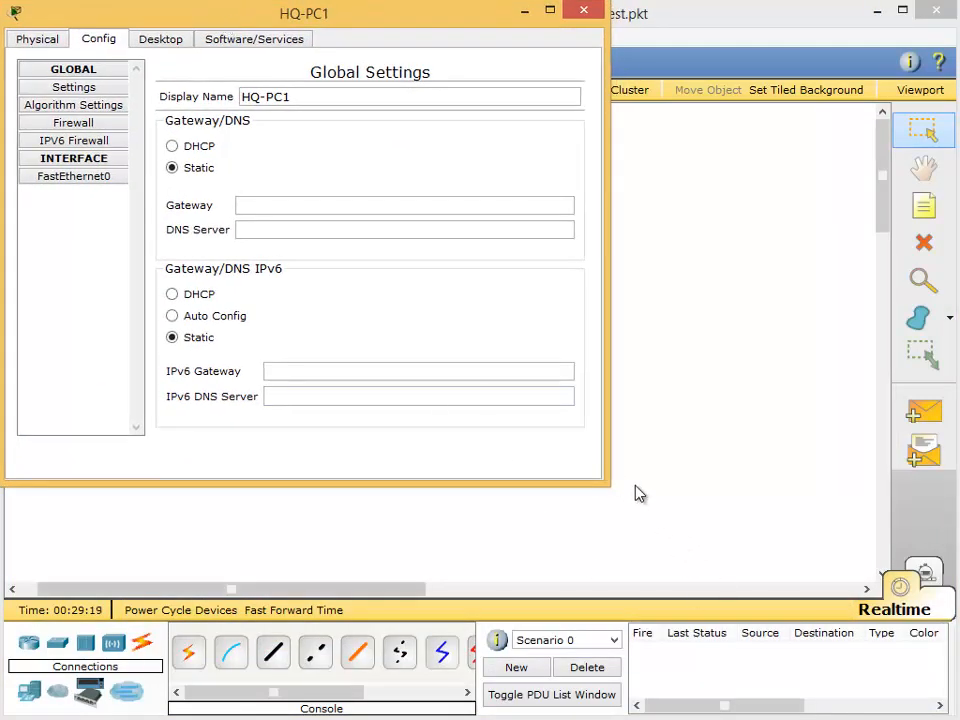
{"action": "left_click_drag", "start_coordinate": [608, 482], "coordinate": [946, 713]}
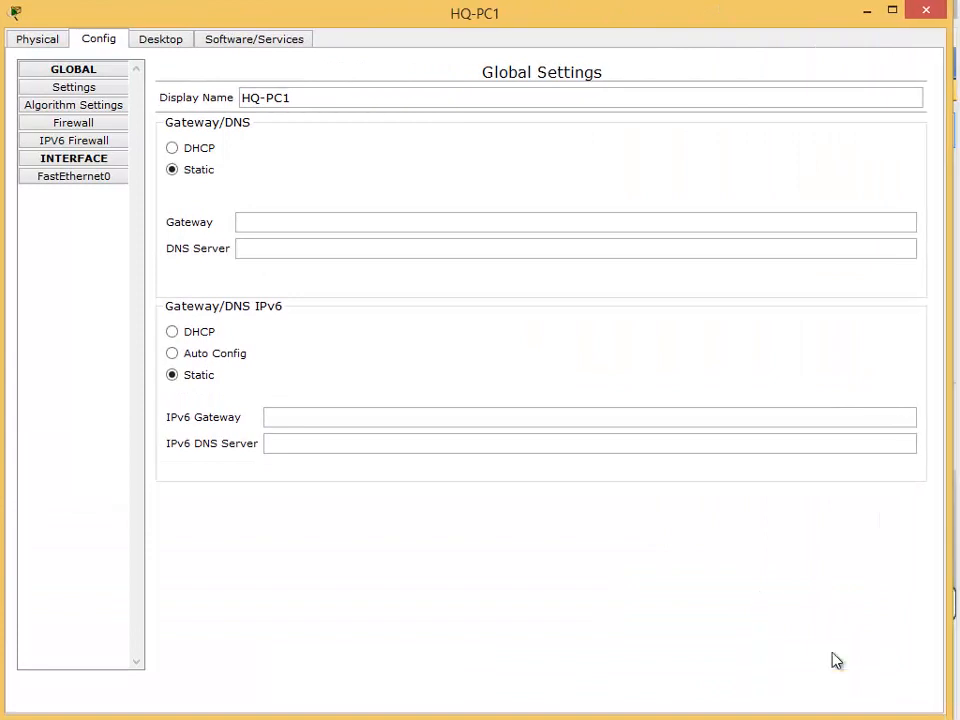
Step: Examine HQ-PC1's global gateway and DNS fields and the FastEthernet0 interface's IP address and subnet mask fields
{"action": "left_click", "coordinate": [274, 224]}
{"action": "left_click", "coordinate": [304, 251]}
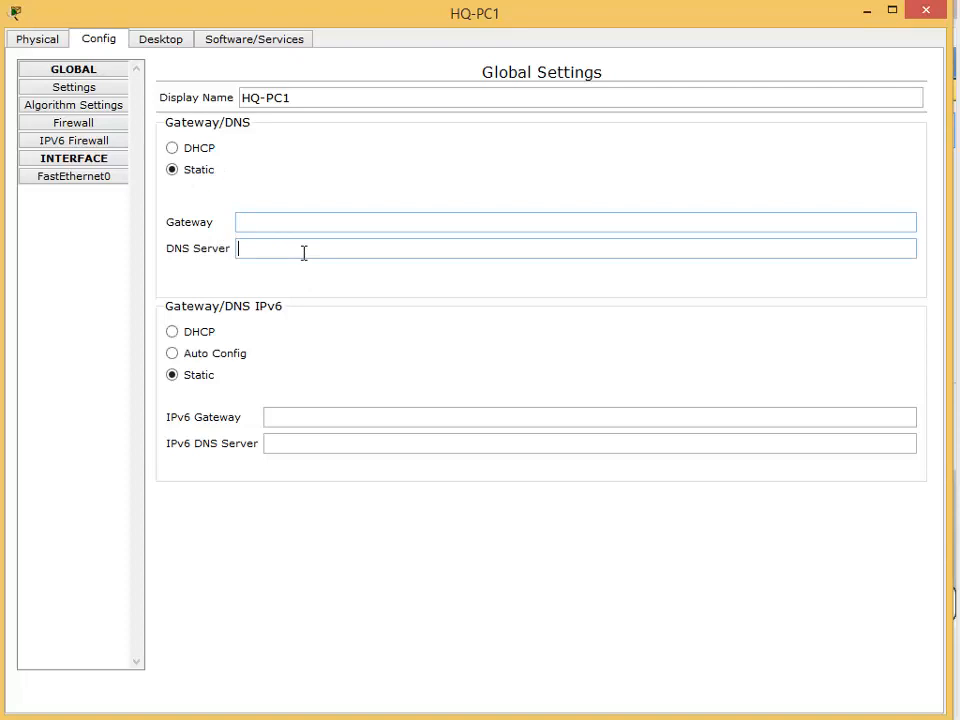
{"action": "left_click", "coordinate": [75, 180]}
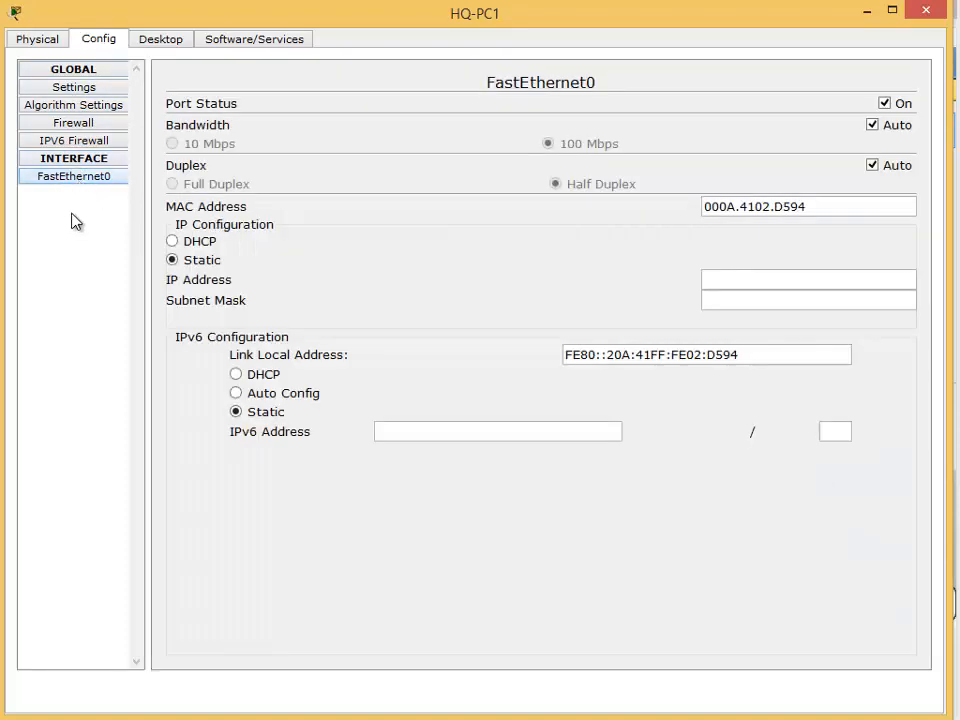
{"action": "left_click", "coordinate": [730, 280]}
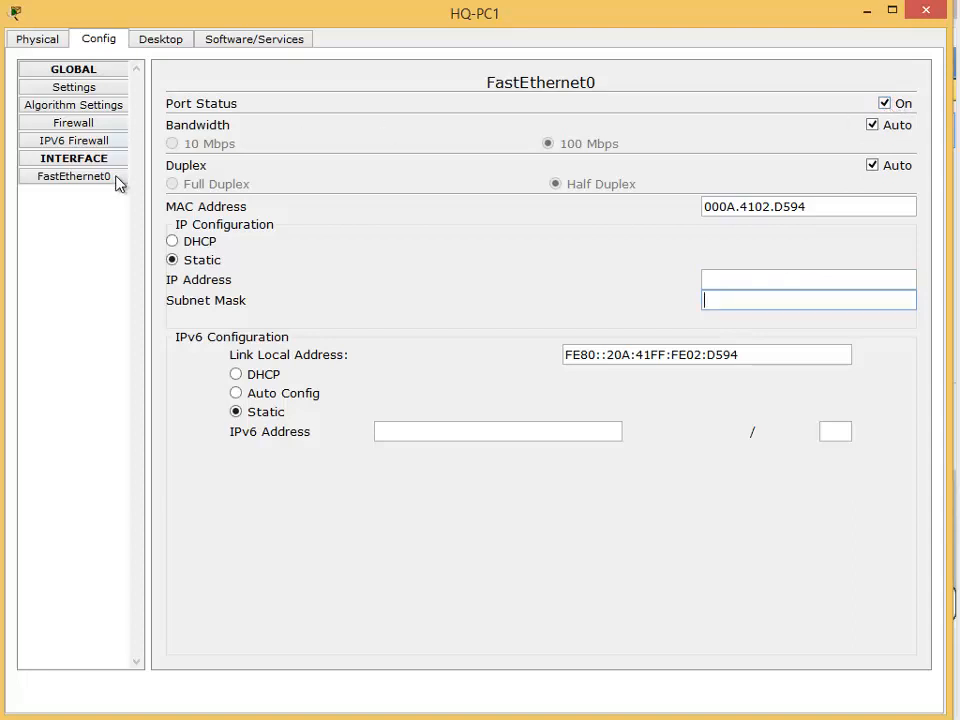
Step: In HQ-PC1's desktop IP configuration, assign the static address 192.168.100.1 with subnet mask 255.255.255.0
{"action": "left_click", "coordinate": [151, 41]}
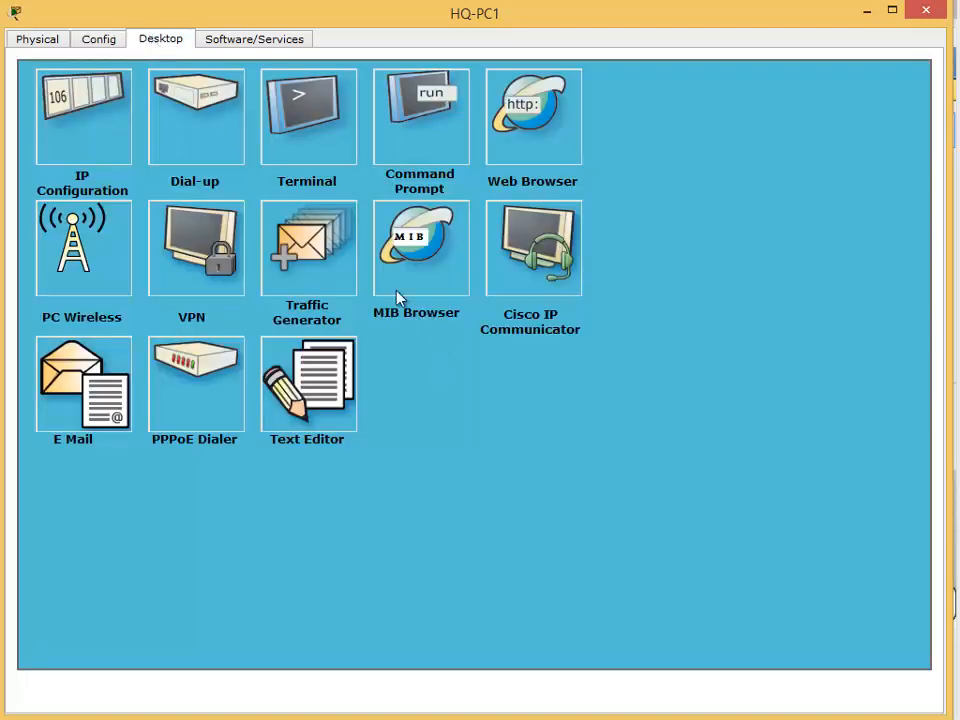
{"action": "left_click", "coordinate": [77, 116]}
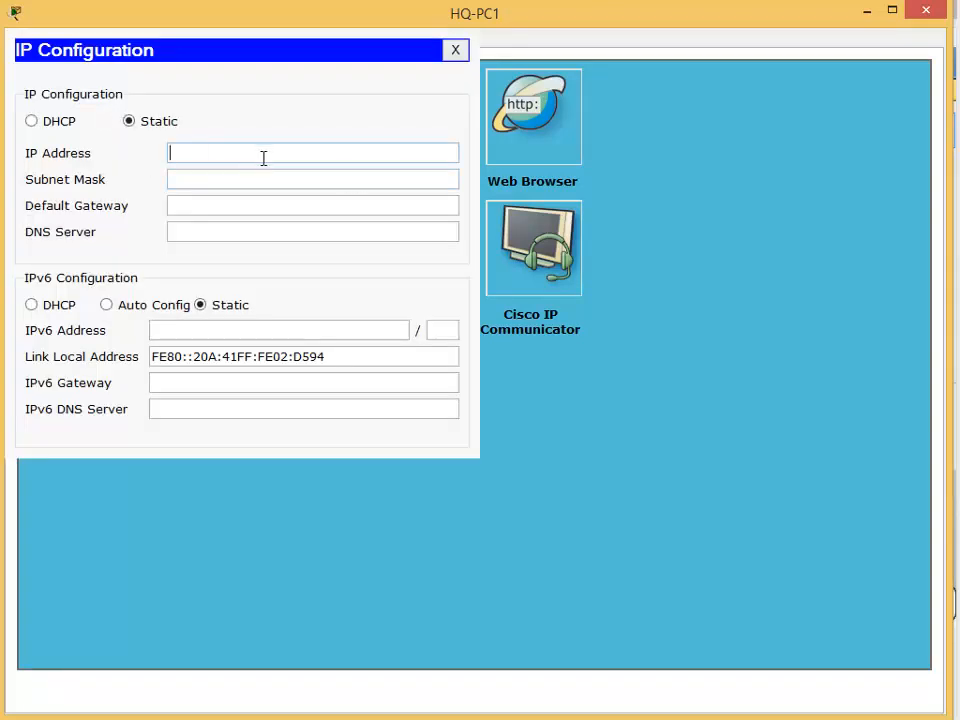
{"action": "type", "text": "192.168.100.1"}
{"action": "left_click", "coordinate": [272, 183]}
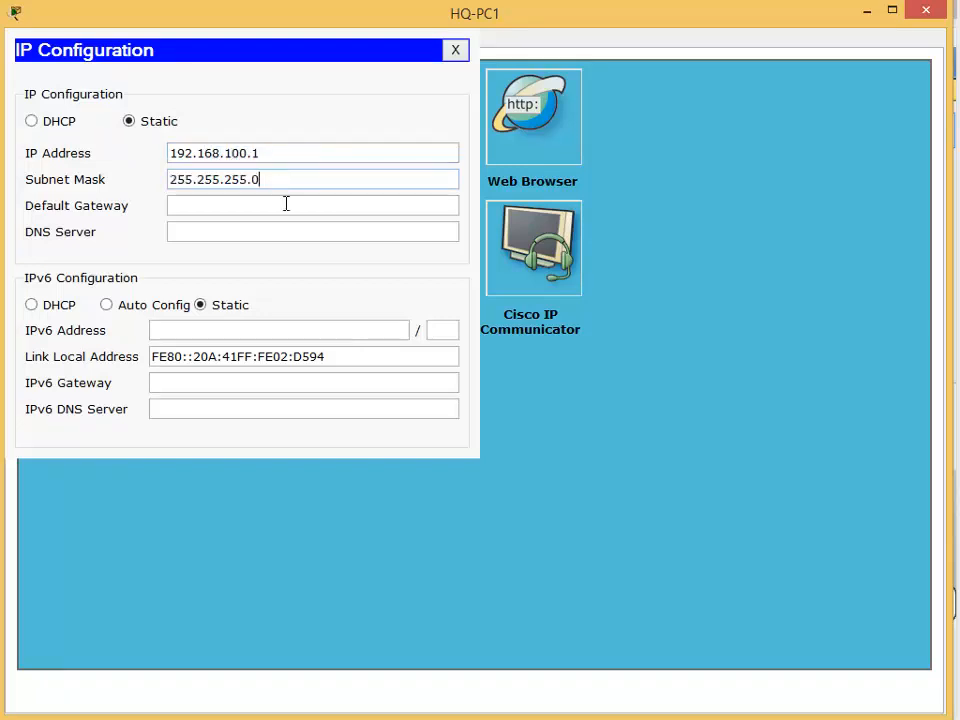
Step: Set HQ-PC1's default gateway to 192.168.100.254 and its DNS server to 192.168.100.253
{"action": "left_click", "coordinate": [243, 207]}
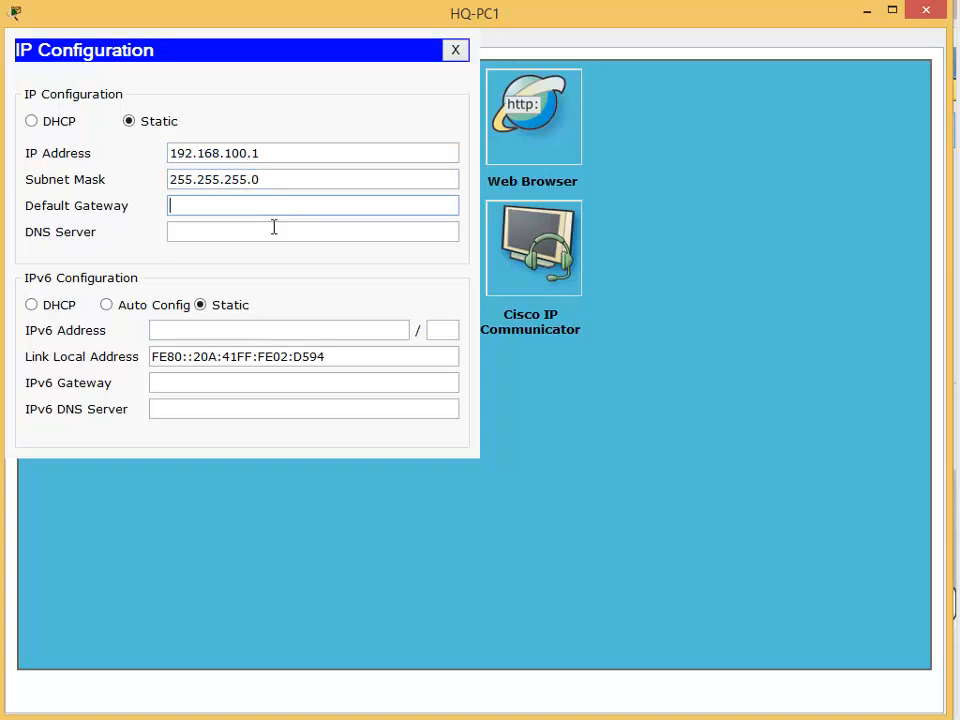
{"action": "type", "text": "192.168.100.254"}
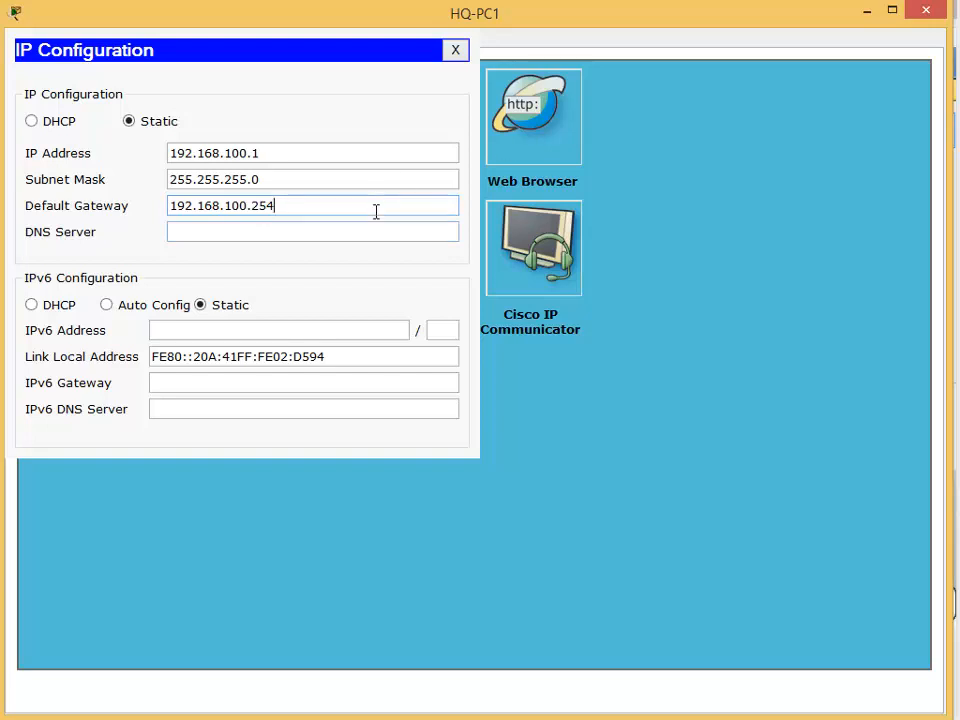
{"action": "left_click", "coordinate": [213, 231]}
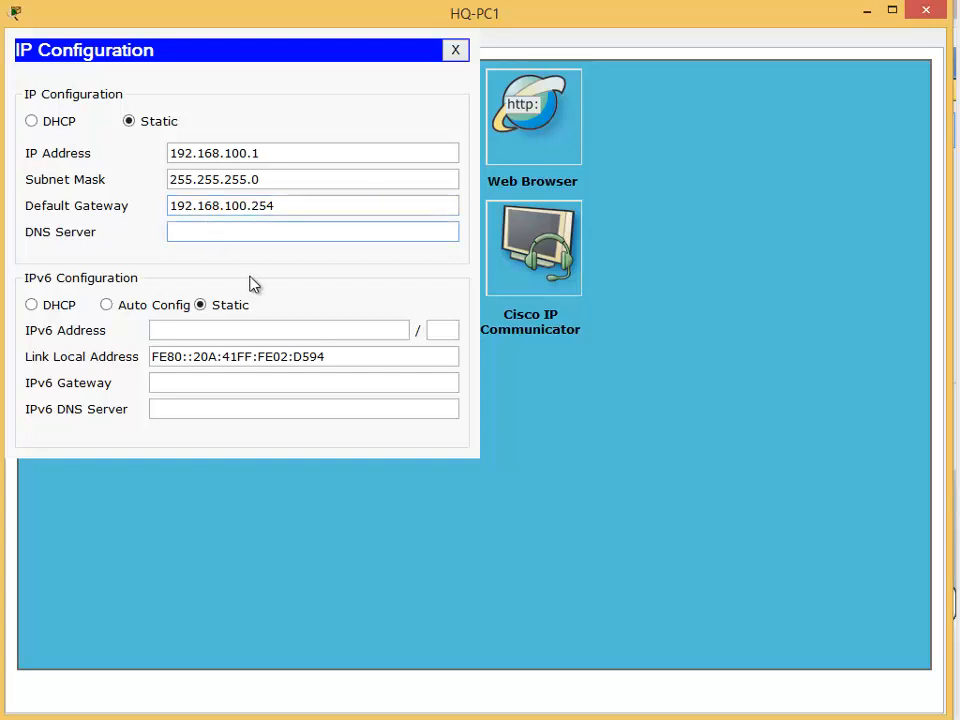
{"action": "type", "text": "192.168.100.254"}
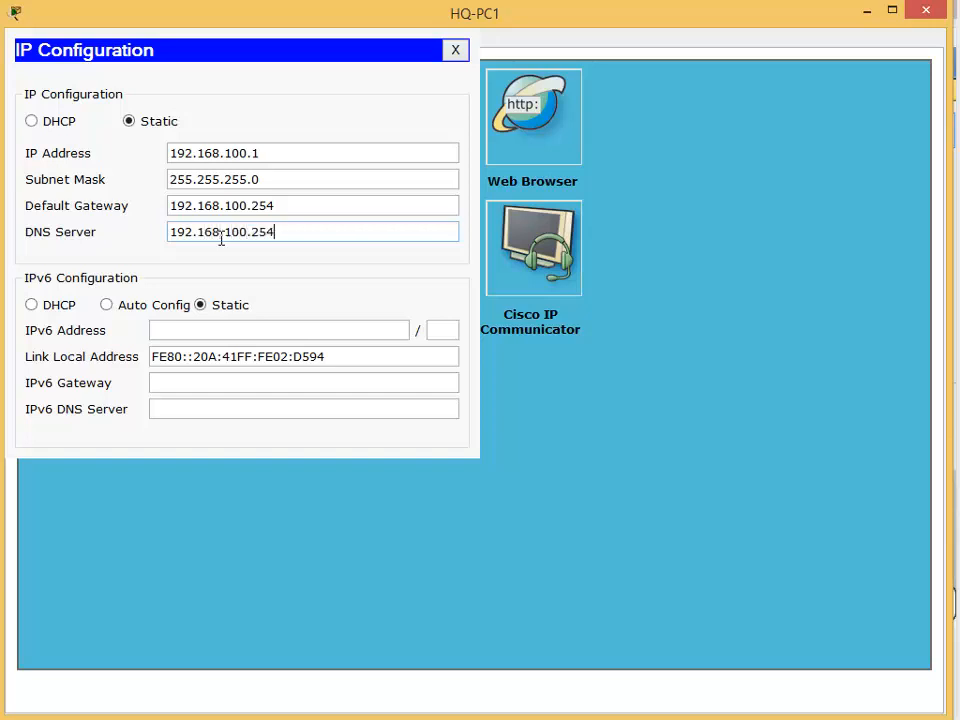
{"action": "key", "text": "BackSpace"}
Step: Try 10.1.1.1 and 12.1.1.1 as alternative IP addresses for HQ-PC1
{"action": "left_click", "coordinate": [207, 153]}
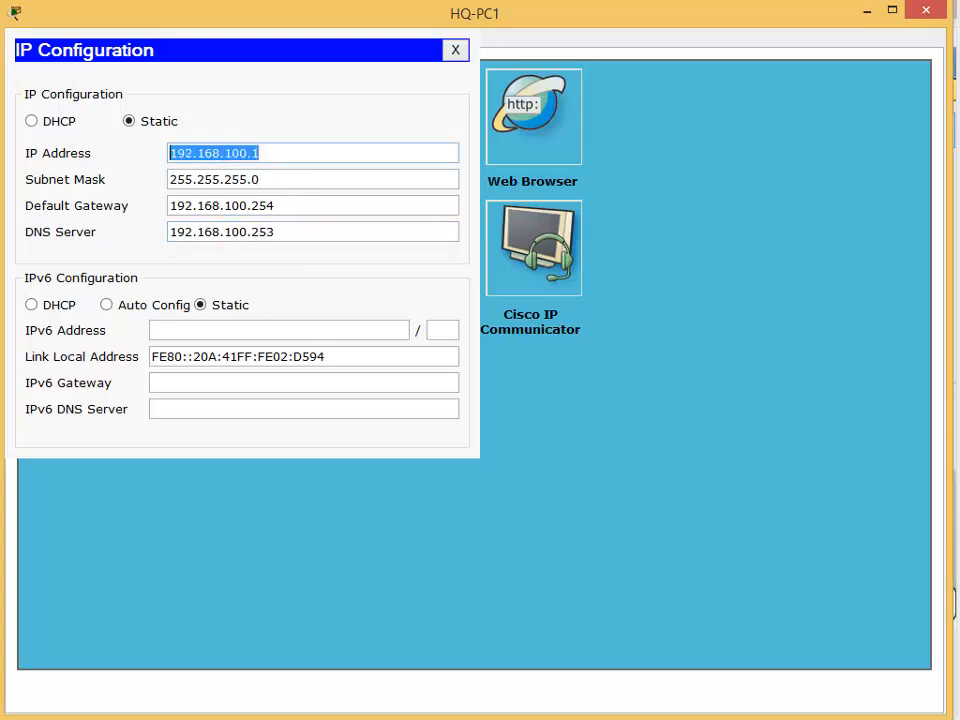
{"action": "type", "text": "10."}
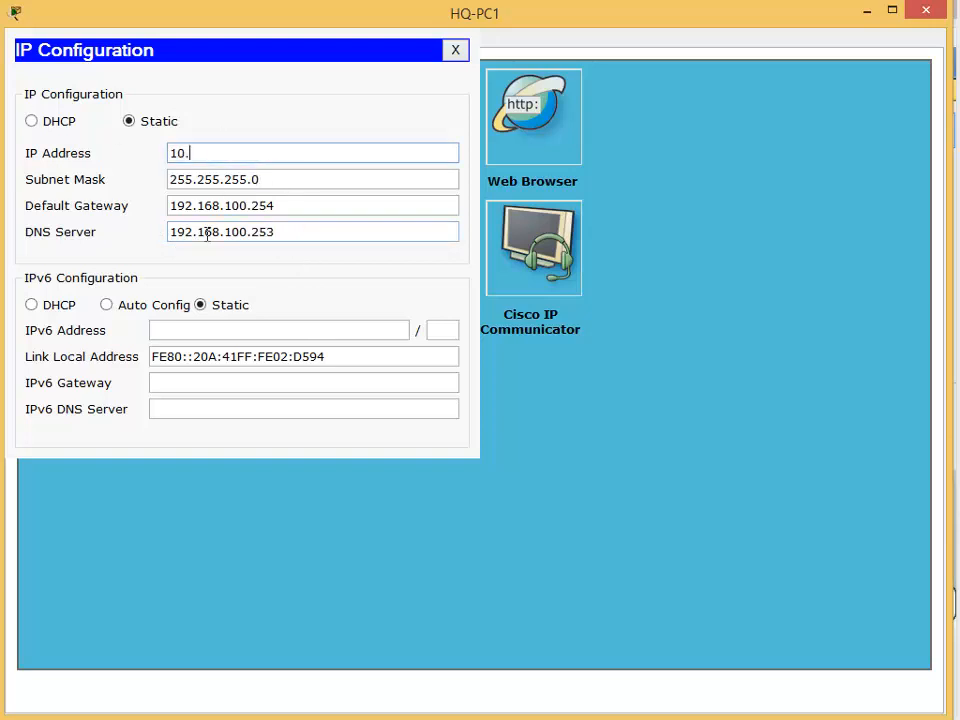
{"action": "type", "text": "1.1.1"}
{"action": "key", "text": "BackSpace"}
{"action": "key", "text": "BackSpace"}
{"action": "key", "text": "BackSpace"}
{"action": "key", "text": "BackSpace"}
{"action": "key", "text": "BackSpace"}
{"action": "key", "text": "BackSpace"}
{"action": "key", "text": "BackSpace"}
{"action": "type", "text": "12.1.1.1"}
Step: Set HQ-PC1's IP address to 192.168.100.1 and close the IP configuration
{"action": "key", "text": "ctrl+a"}
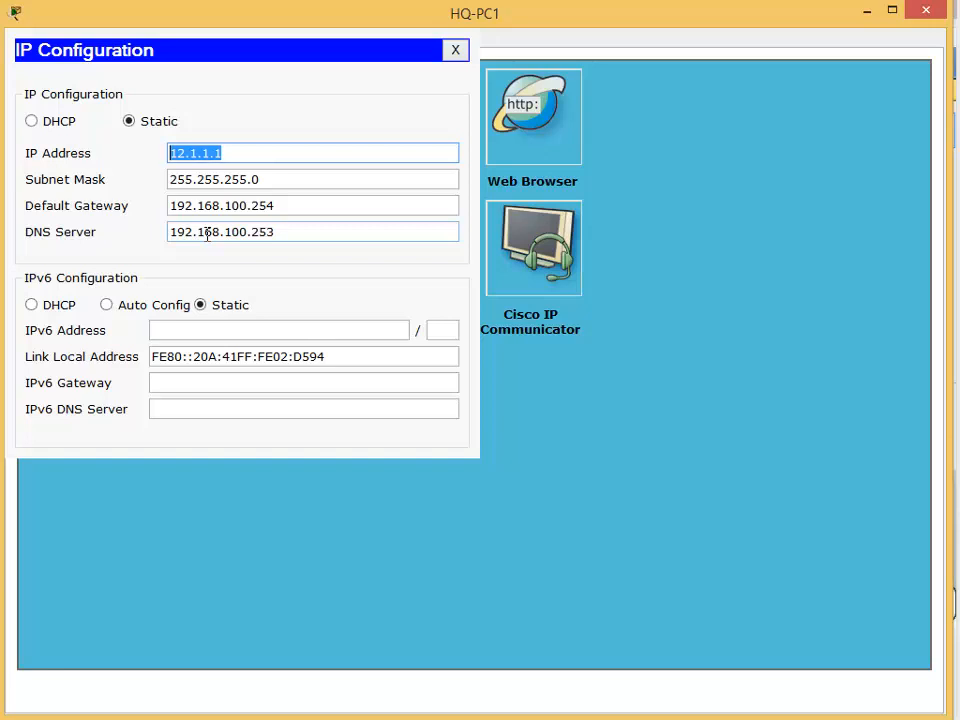
{"action": "type", "text": "192"}
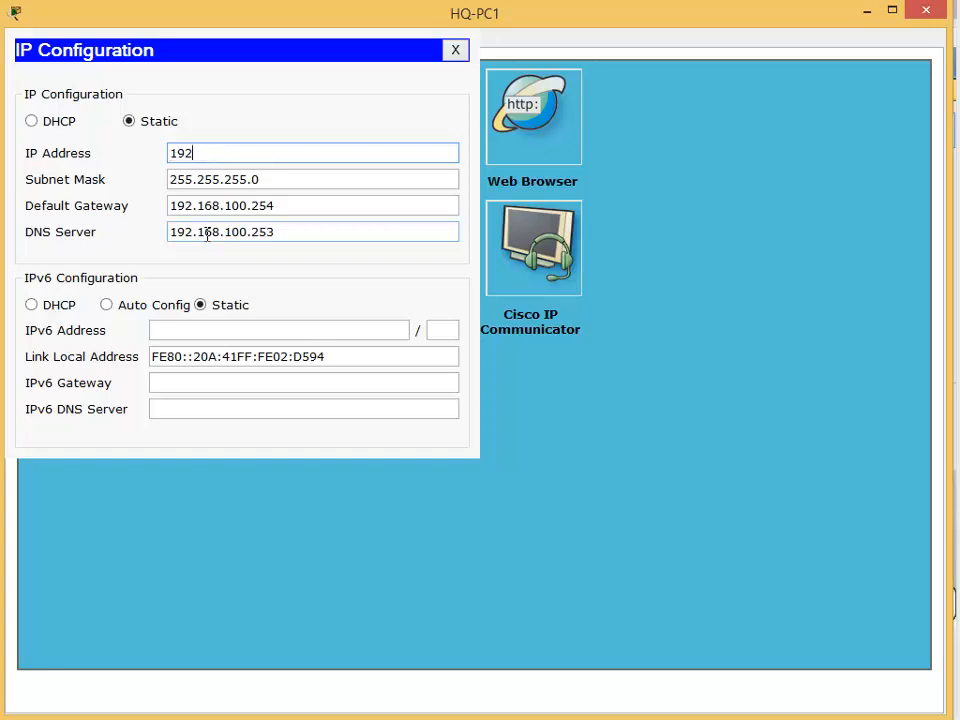
{"action": "type", "text": ".168.100.1"}
{"action": "left_click", "coordinate": [455, 50]}
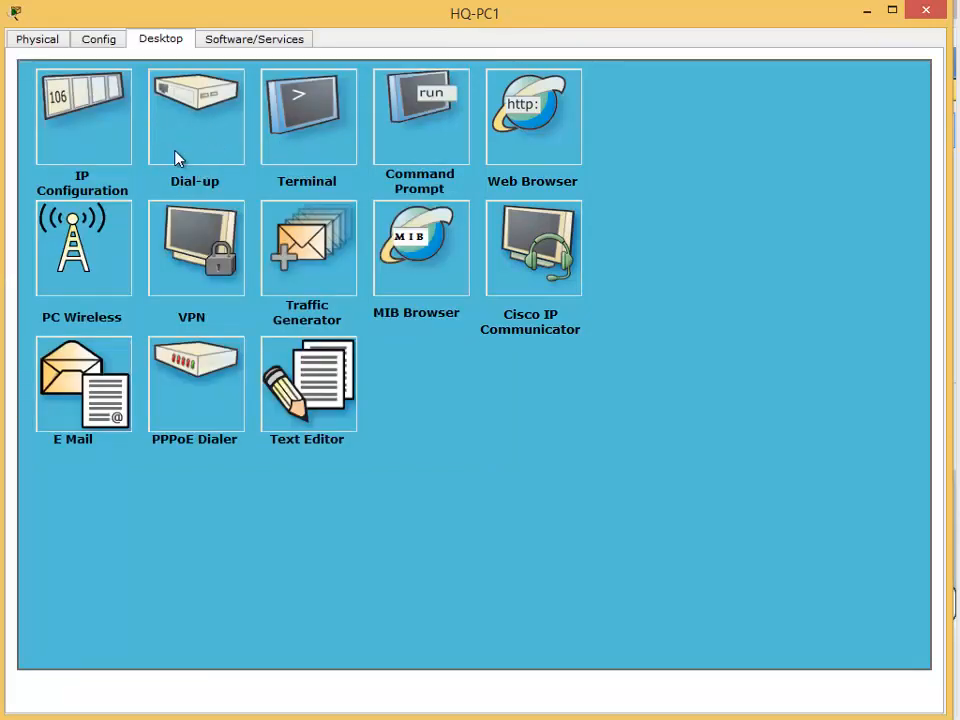
Step: View HQ-PC1's terminal using the default port configuration, and close it
{"action": "left_click", "coordinate": [296, 124]}
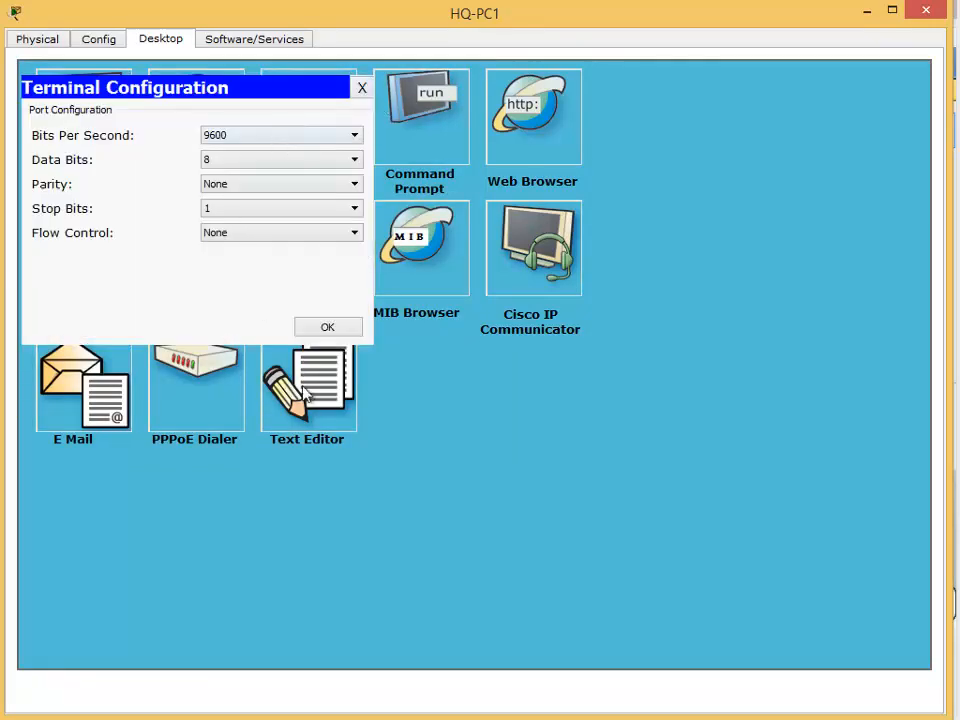
{"action": "left_click", "coordinate": [327, 330]}
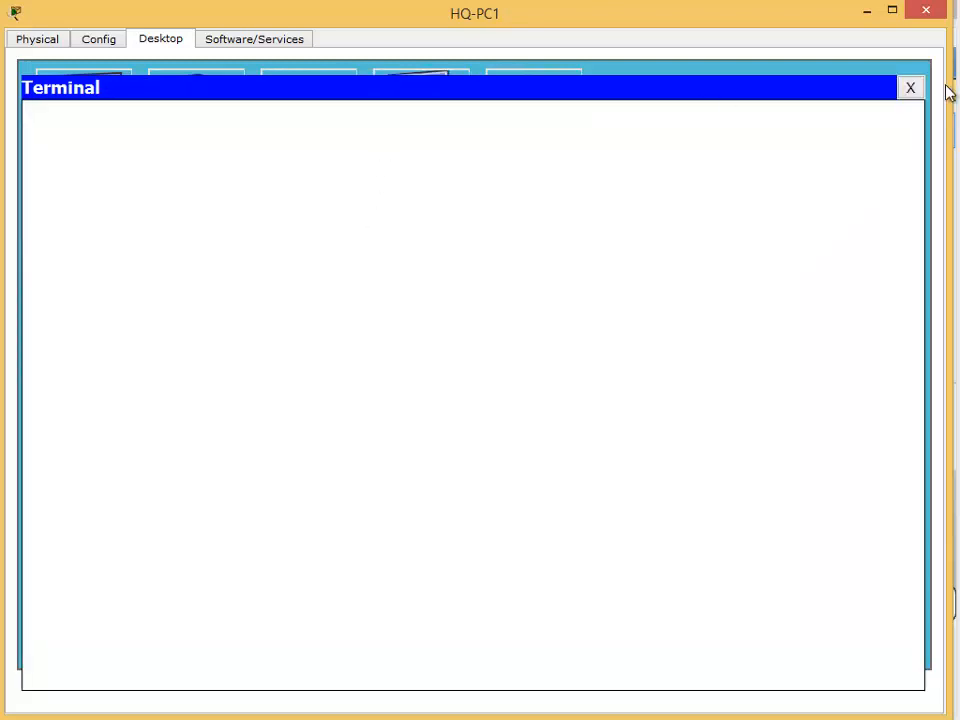
{"action": "left_click", "coordinate": [915, 90]}
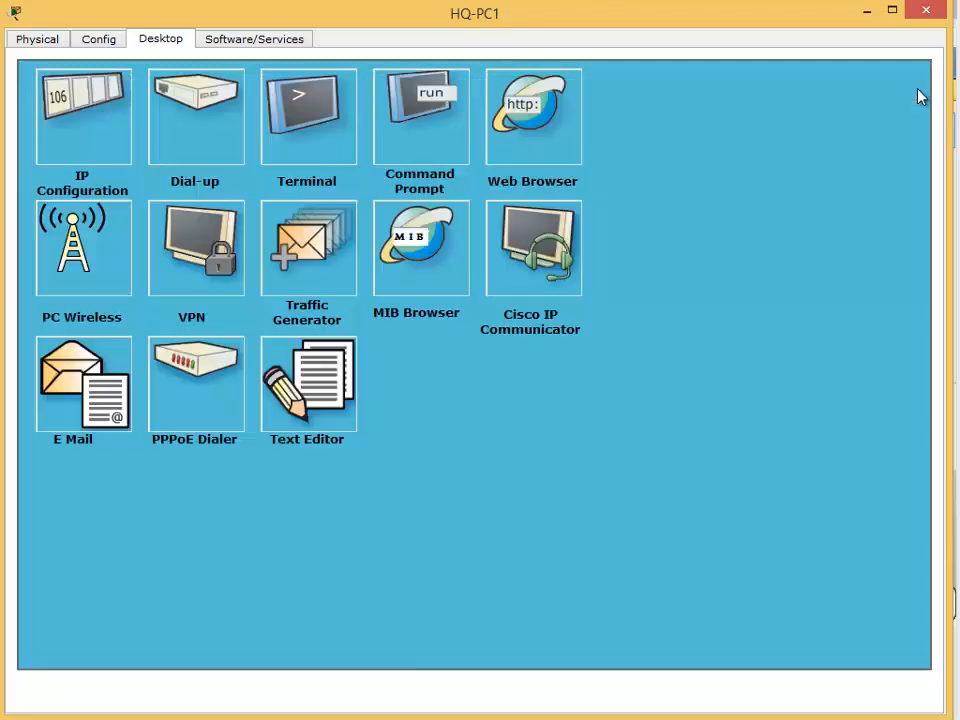
Step: Run ipconfig in HQ-PC1's command prompt and examine the reported IP addressing and link-local IPv6 address
{"action": "left_click", "coordinate": [421, 138]}
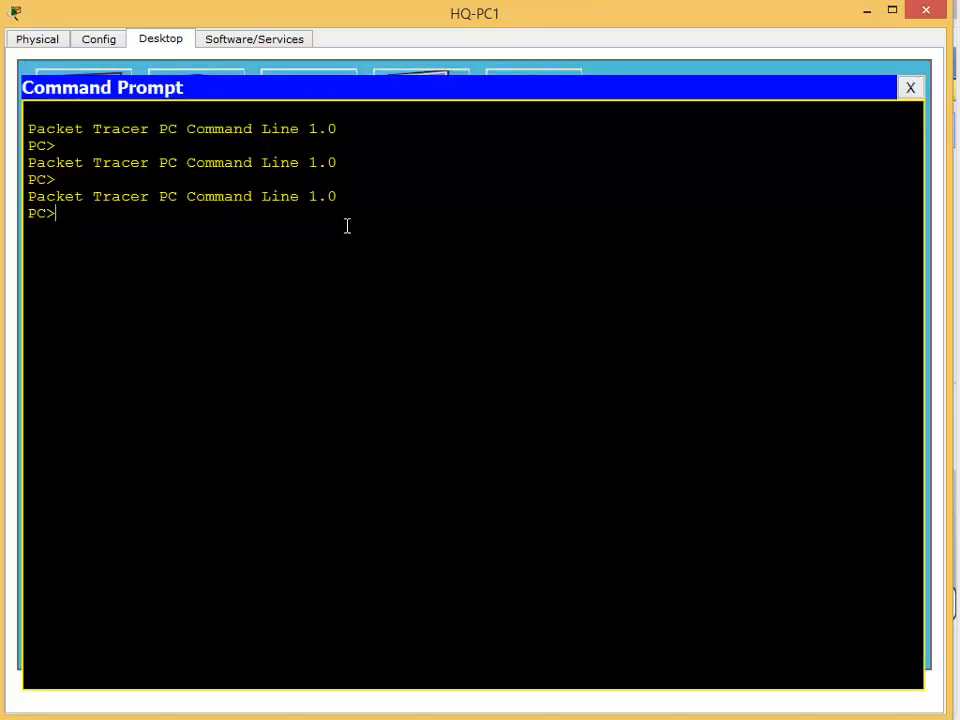
{"action": "type", "text": "ipcofig"}
{"action": "key", "text": "Return"}
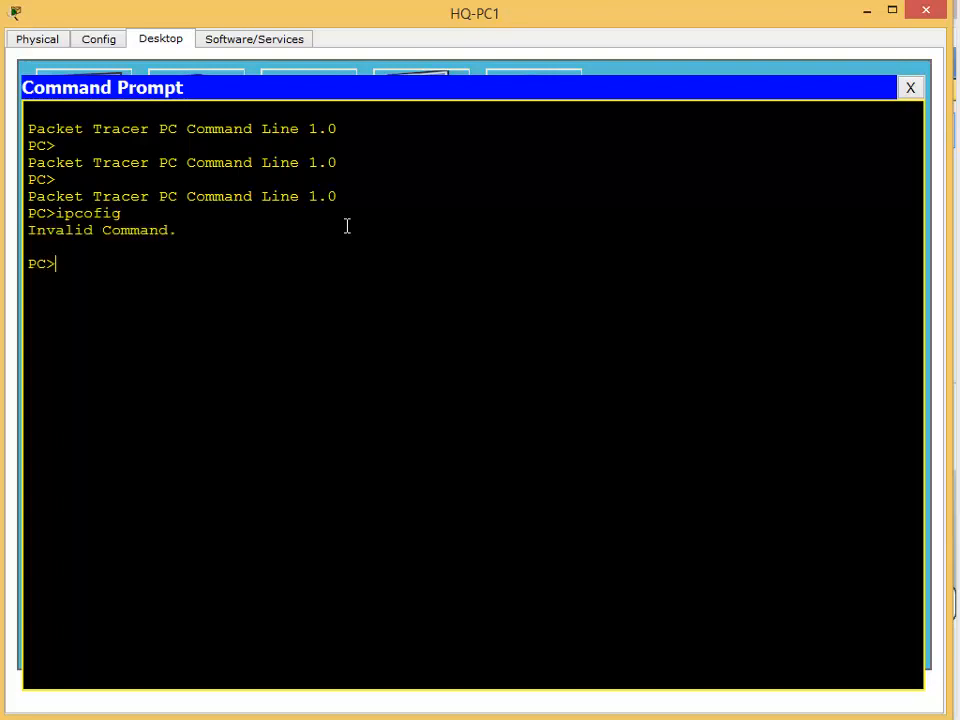
{"action": "type", "text": "ipconfig"}
{"action": "key", "text": "Return"}
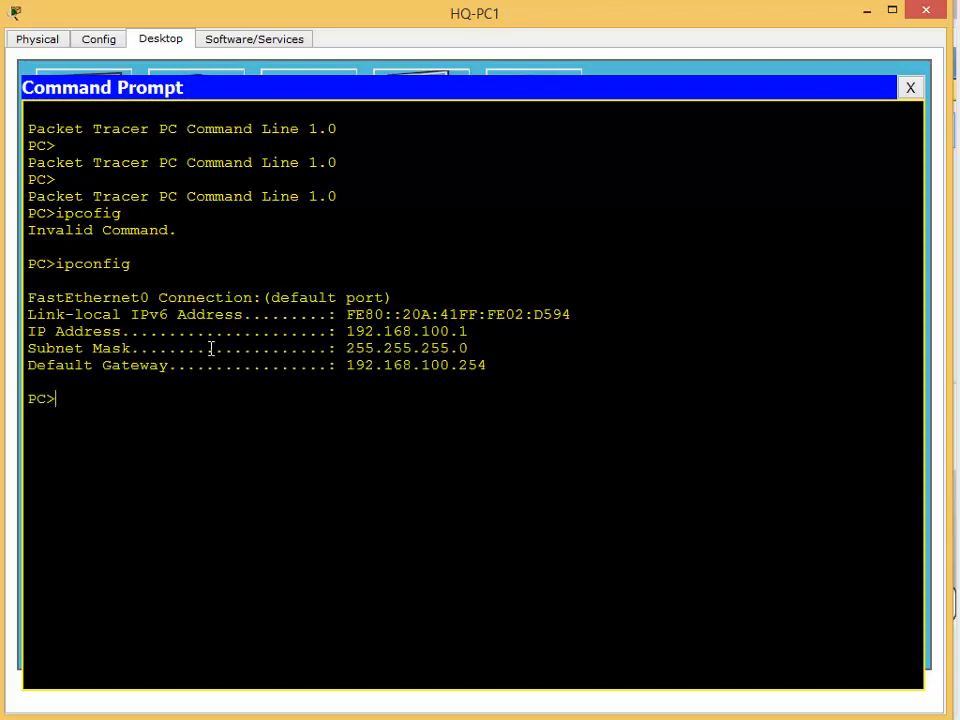
{"action": "left_click_drag", "start_coordinate": [347, 331], "coordinate": [501, 390]}
{"action": "left_click_drag", "start_coordinate": [178, 314], "coordinate": [241, 314]}
{"action": "left_click_drag", "start_coordinate": [340, 314], "coordinate": [571, 314]}
{"action": "left_click", "coordinate": [521, 429]}
Step: List the available commands with ? and examine the entries for ?, ipconfig and ping
{"action": "type", "text": "?"}
{"action": "key", "text": "Return"}
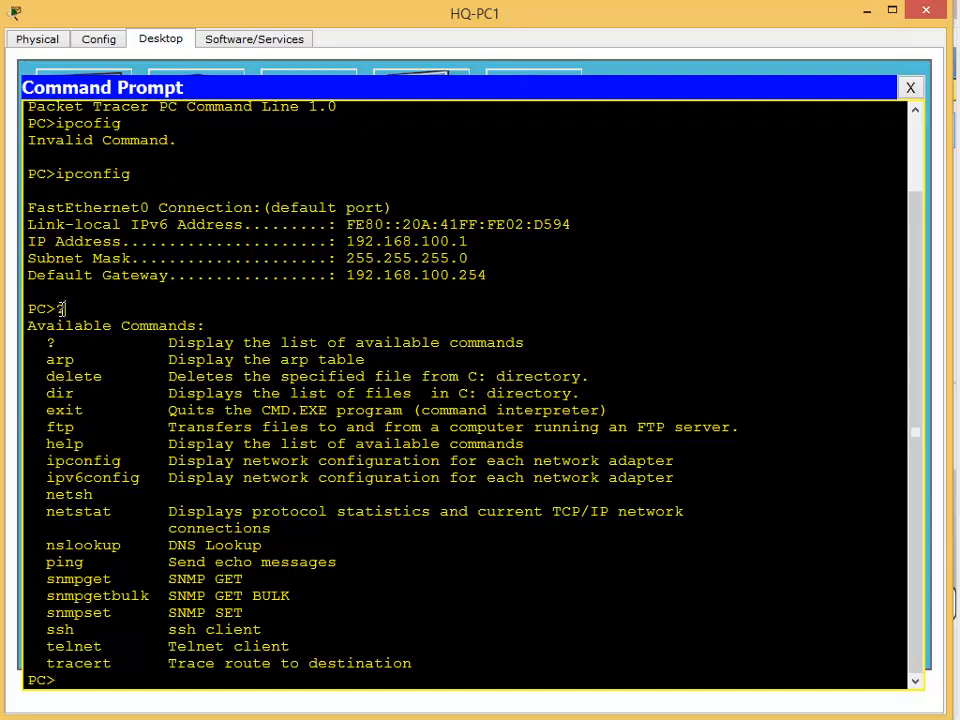
{"action": "left_click_drag", "start_coordinate": [64, 307], "coordinate": [596, 339]}
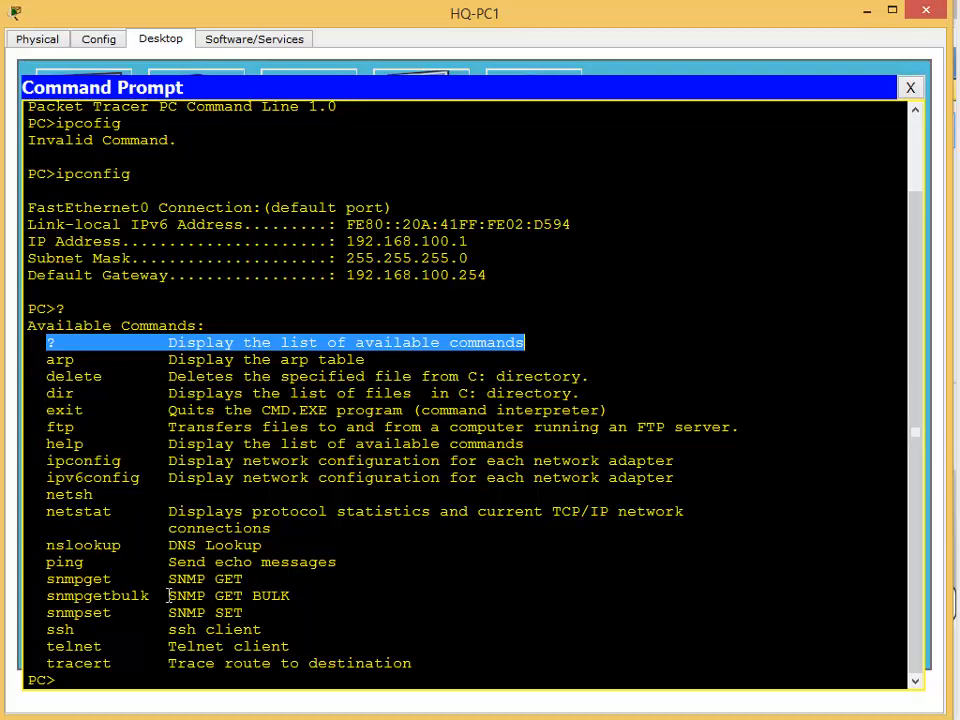
{"action": "left_click_drag", "start_coordinate": [46, 461], "coordinate": [726, 461]}
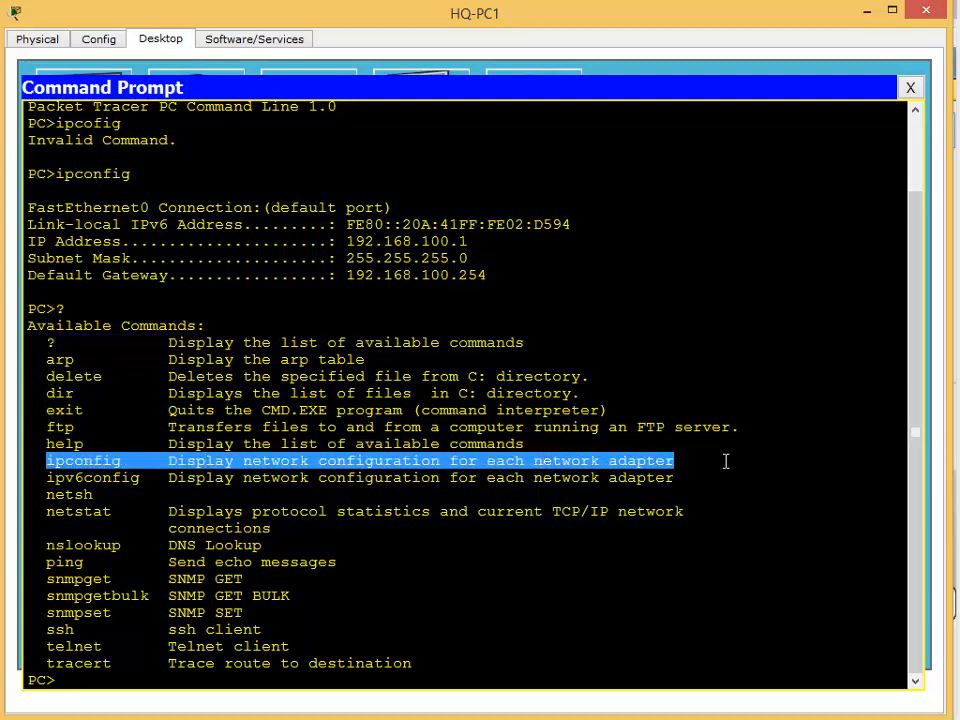
{"action": "left_click_drag", "start_coordinate": [34, 557], "coordinate": [103, 561]}
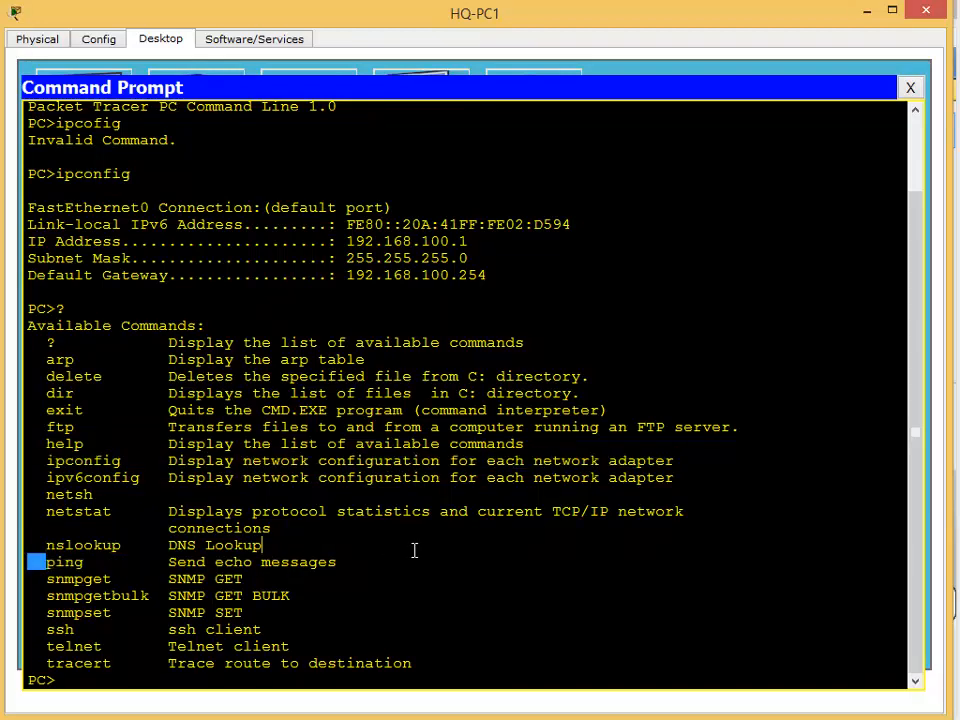
{"action": "left_click_drag", "start_coordinate": [414, 550], "coordinate": [412, 558]}
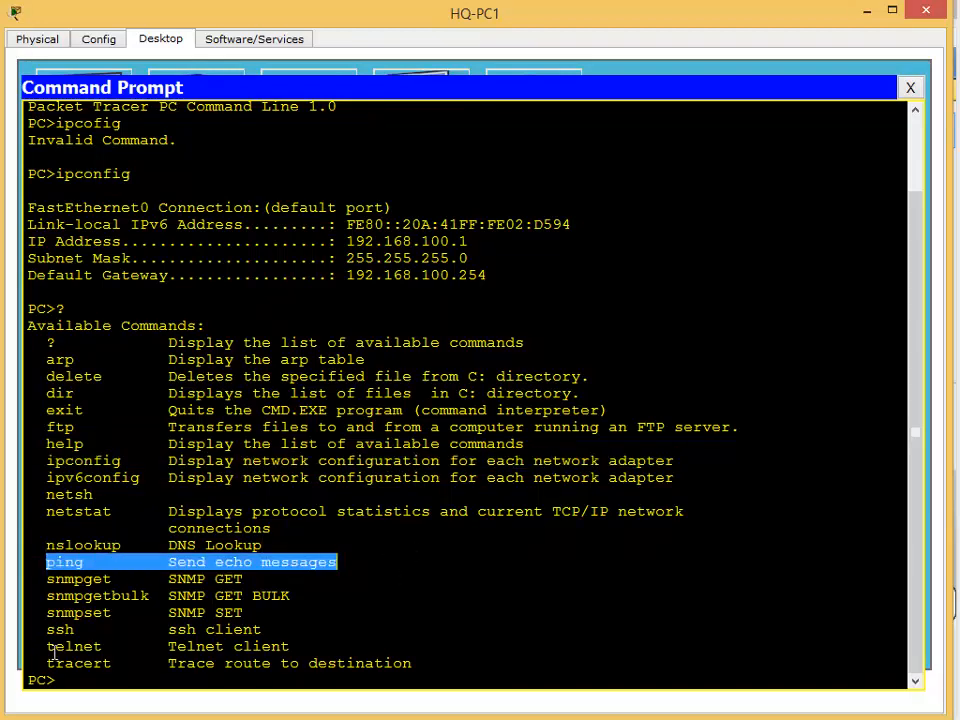
Step: Examine the telnet and tracert entries in the command list, and close HQ-PC1's command prompt and device window
{"action": "left_click_drag", "start_coordinate": [44, 646], "coordinate": [306, 647]}
{"action": "left_click_drag", "start_coordinate": [44, 663], "coordinate": [412, 664]}
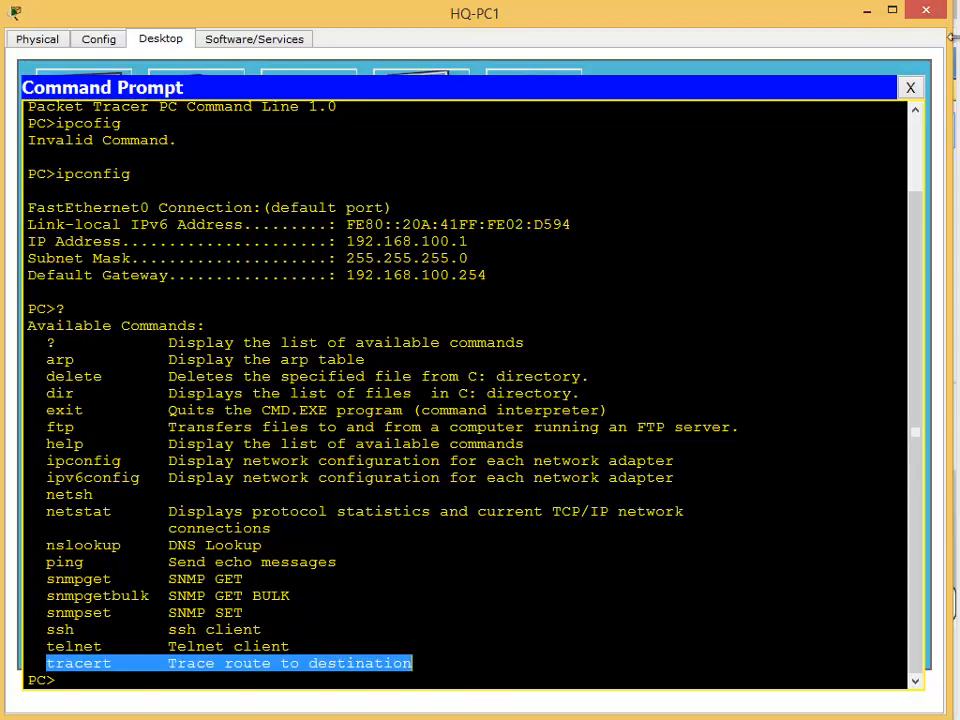
{"action": "left_click", "coordinate": [910, 88]}
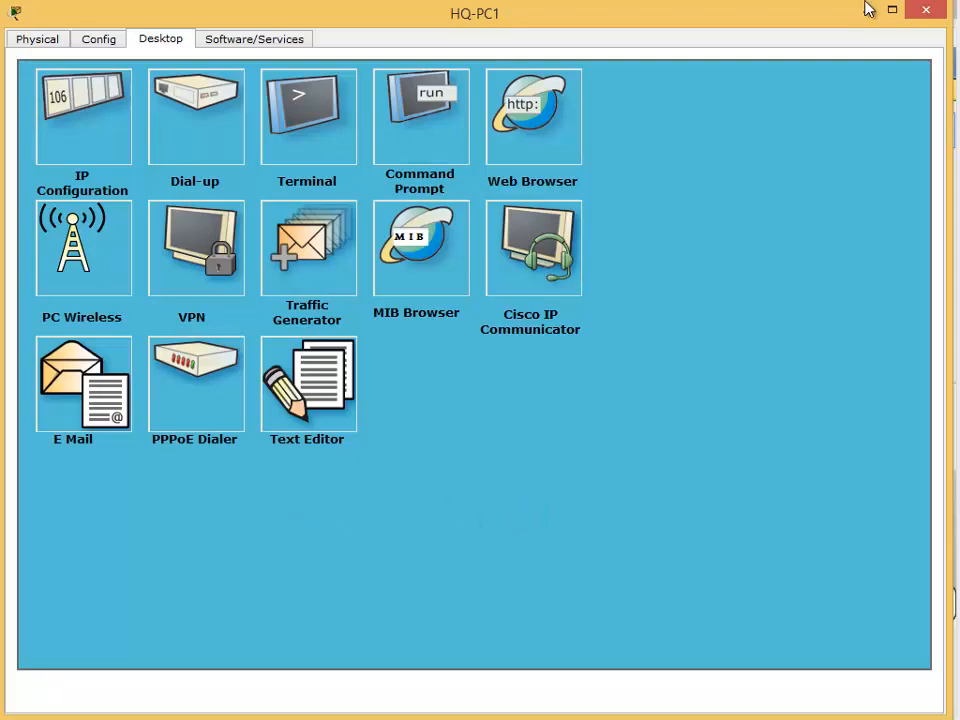
{"action": "left_click", "coordinate": [925, 10]}
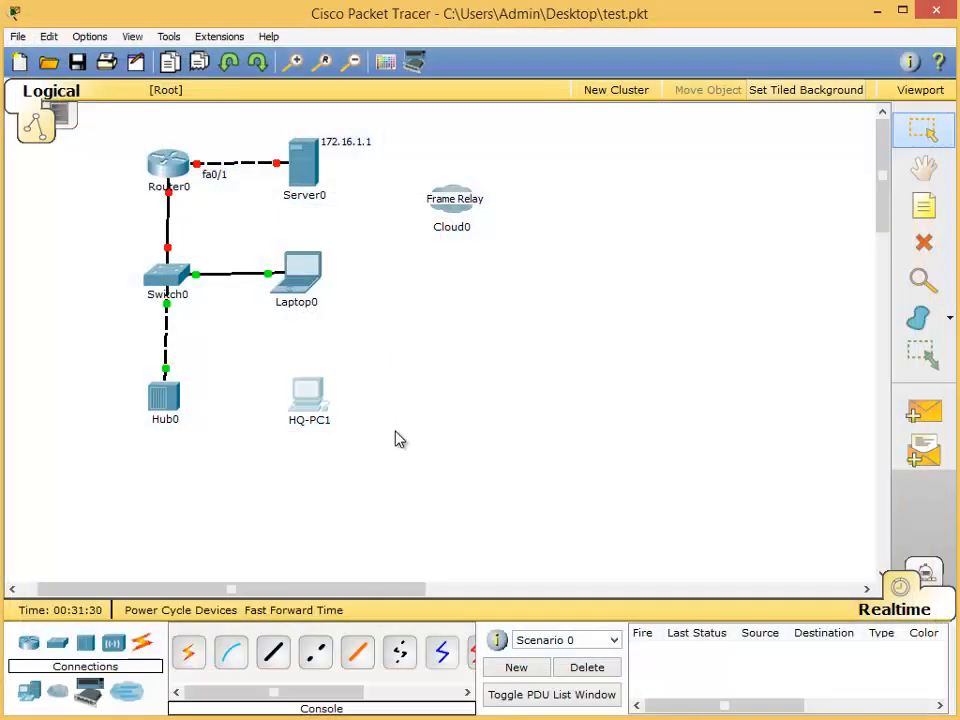
Step: Replace Laptop0's Ethernet module with the Linksys-WPC300N wireless module, switching the laptop off for the exchange and on again
{"action": "left_click", "coordinate": [303, 270]}
{"action": "left_click_drag", "start_coordinate": [448, 200], "coordinate": [208, 22]}
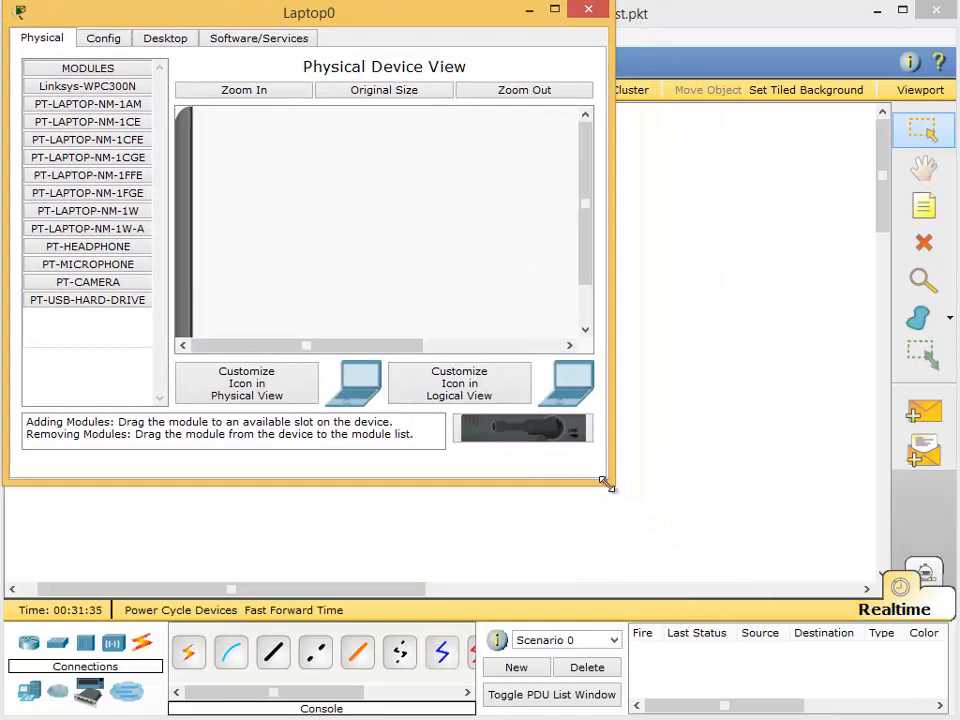
{"action": "left_click_drag", "start_coordinate": [607, 485], "coordinate": [954, 715]}
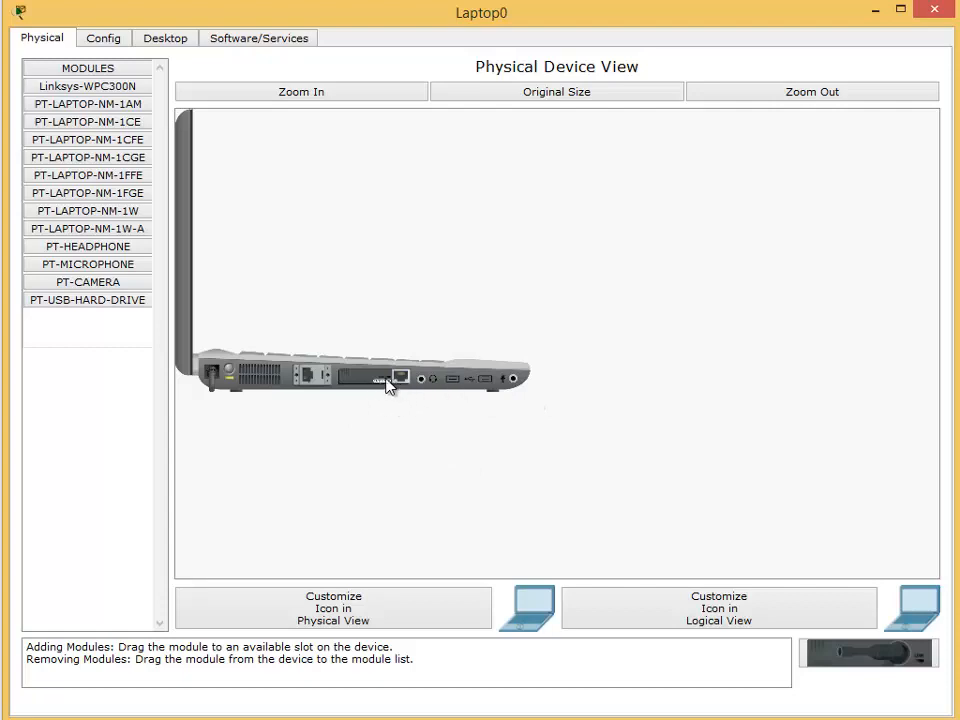
{"action": "left_click_drag", "start_coordinate": [377, 381], "coordinate": [887, 712]}
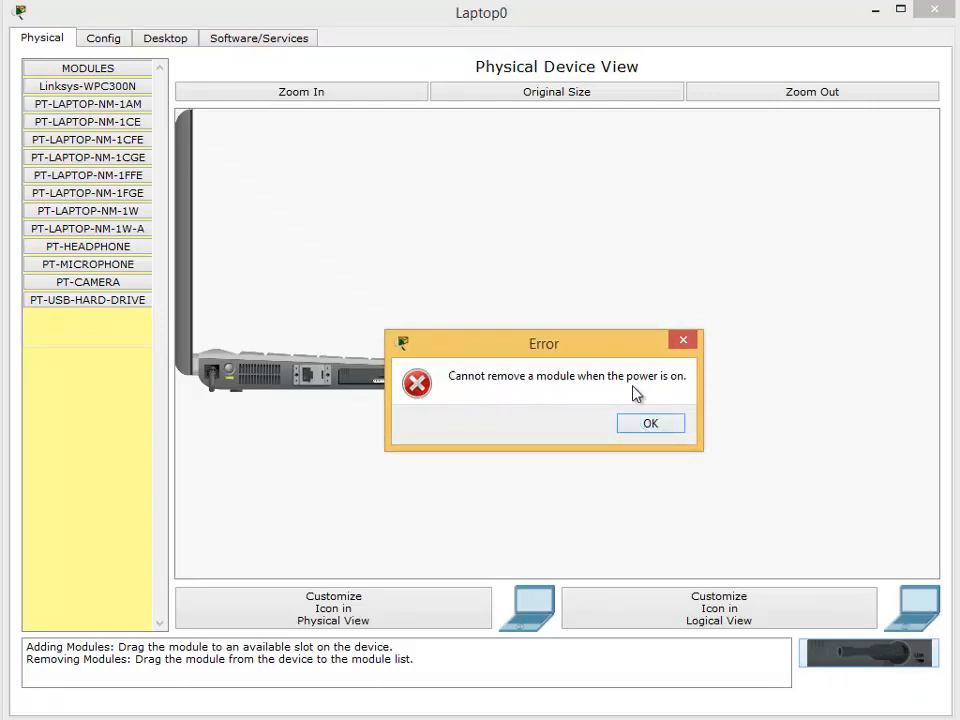
{"action": "left_click", "coordinate": [651, 424]}
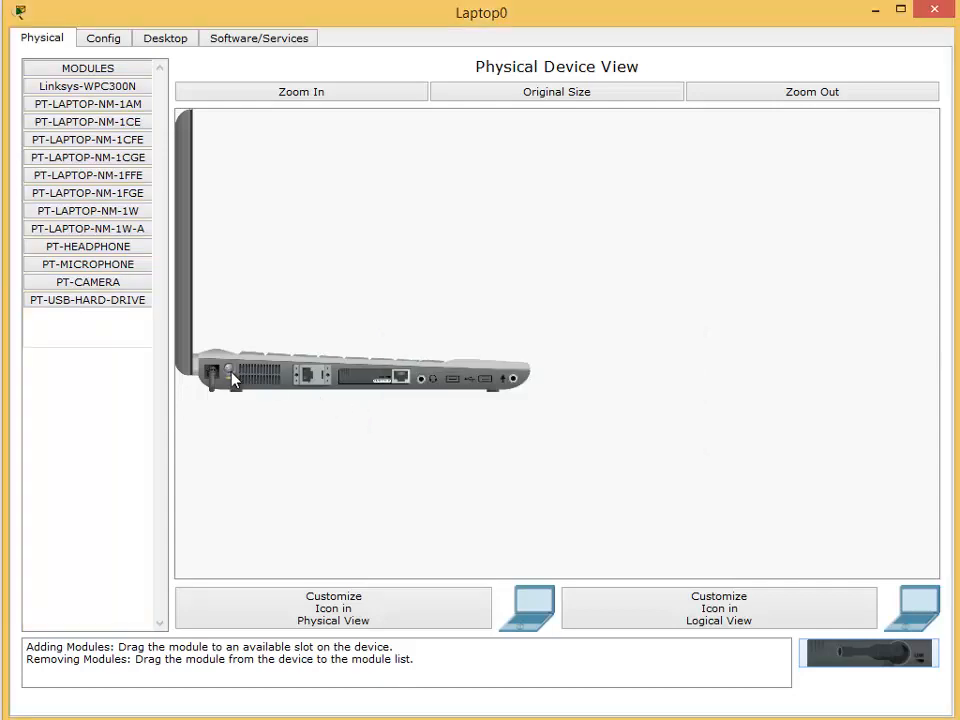
{"action": "left_click_drag", "start_coordinate": [398, 397], "coordinate": [872, 662]}
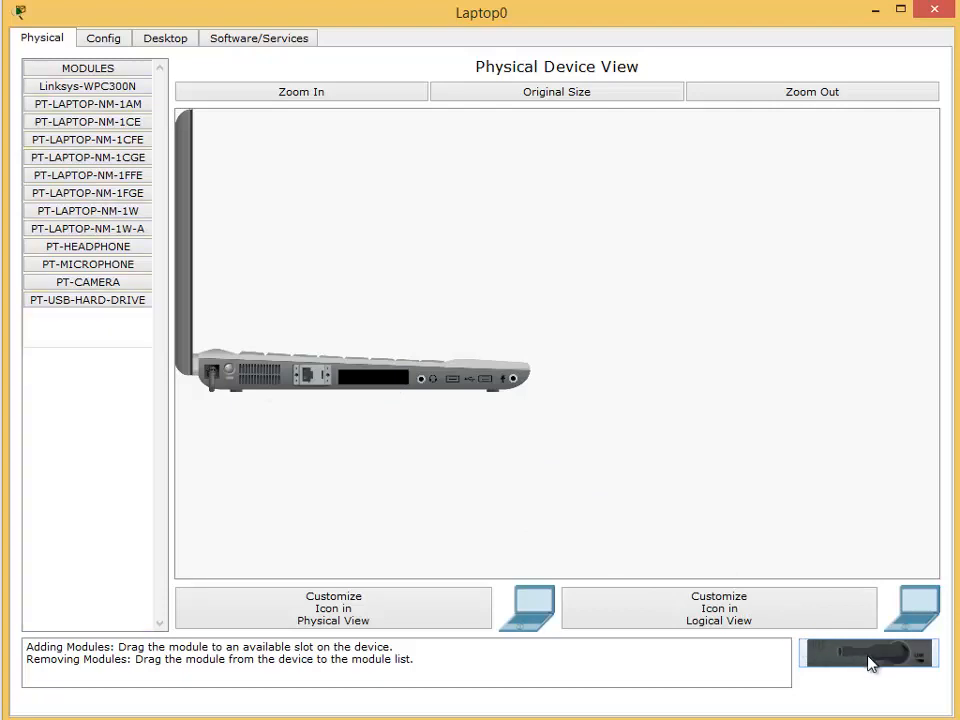
{"action": "left_click_drag", "start_coordinate": [80, 88], "coordinate": [305, 385]}
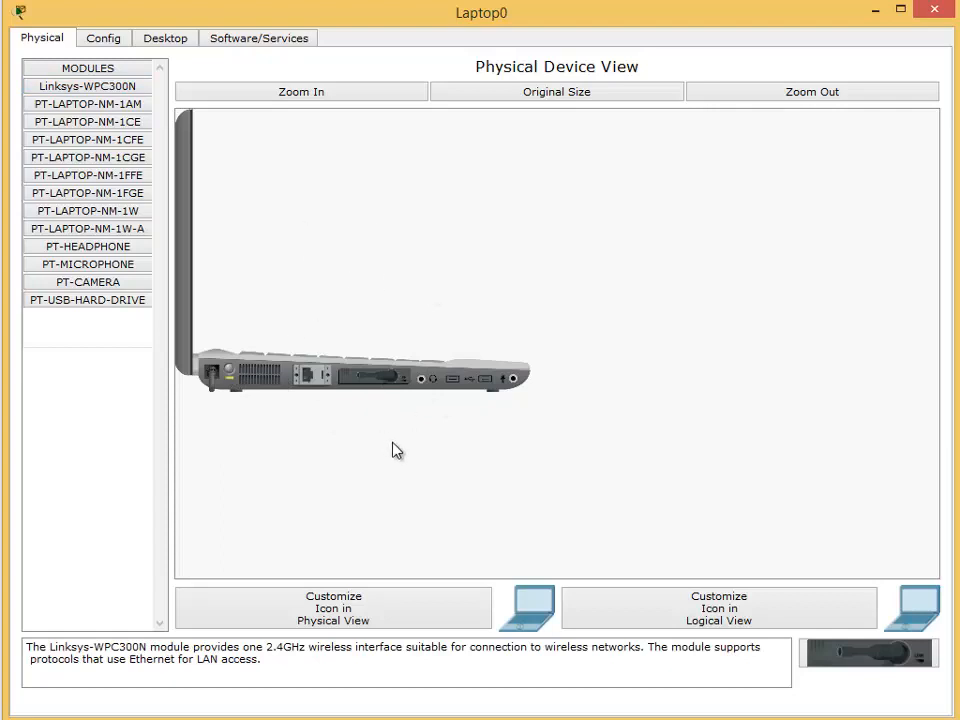
Step: Switch Laptop0 to static addressing with IP address 192.168.100.2 and subnet mask 255.255.255.0
{"action": "left_click", "coordinate": [105, 40]}
{"action": "left_click", "coordinate": [165, 40]}
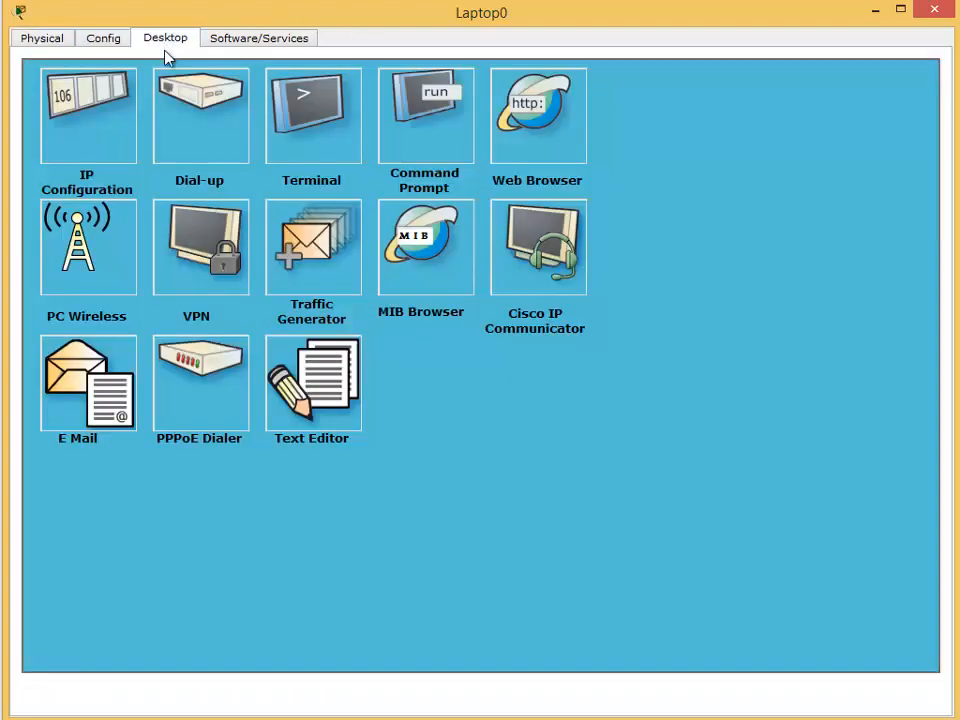
{"action": "left_click", "coordinate": [115, 147]}
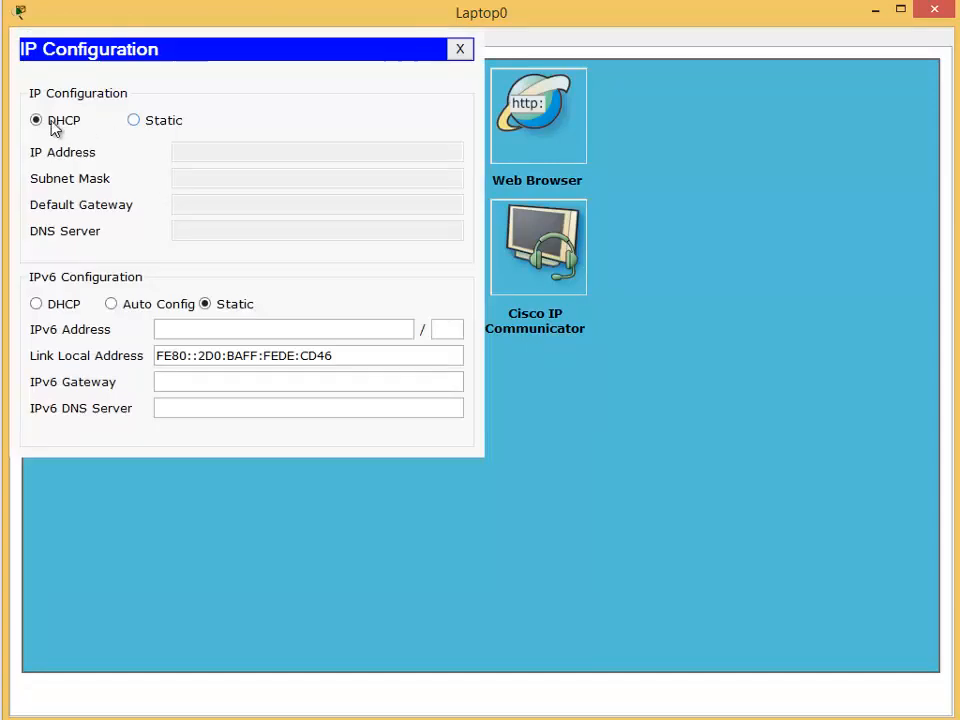
{"action": "left_click", "coordinate": [146, 122]}
{"action": "left_click", "coordinate": [184, 153]}
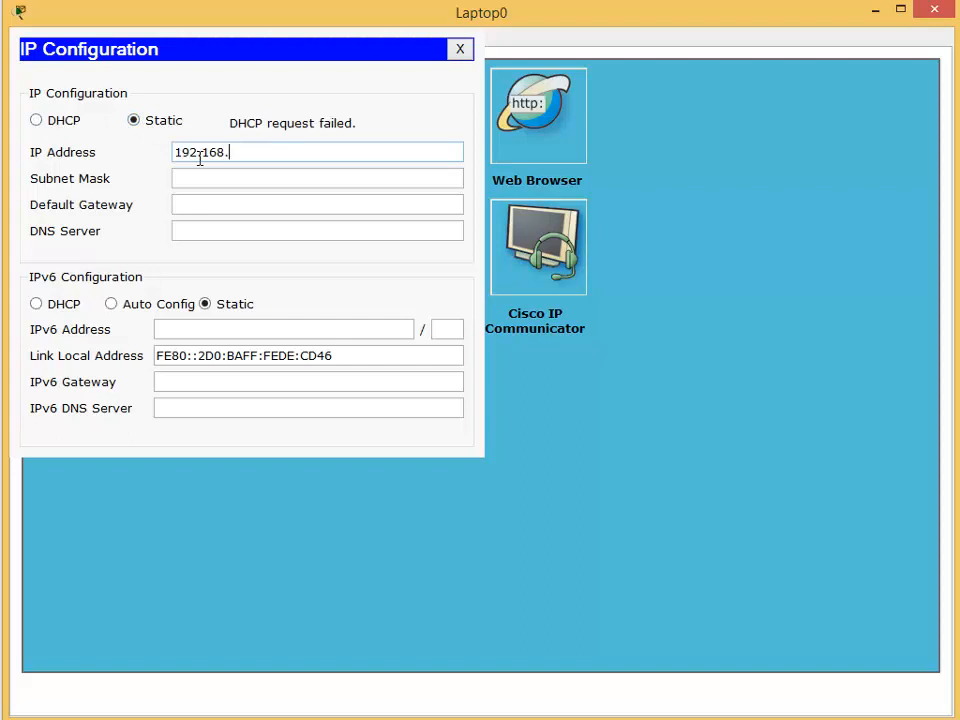
{"action": "type", "text": "192.168.100.2"}
{"action": "key", "text": "Tab"}
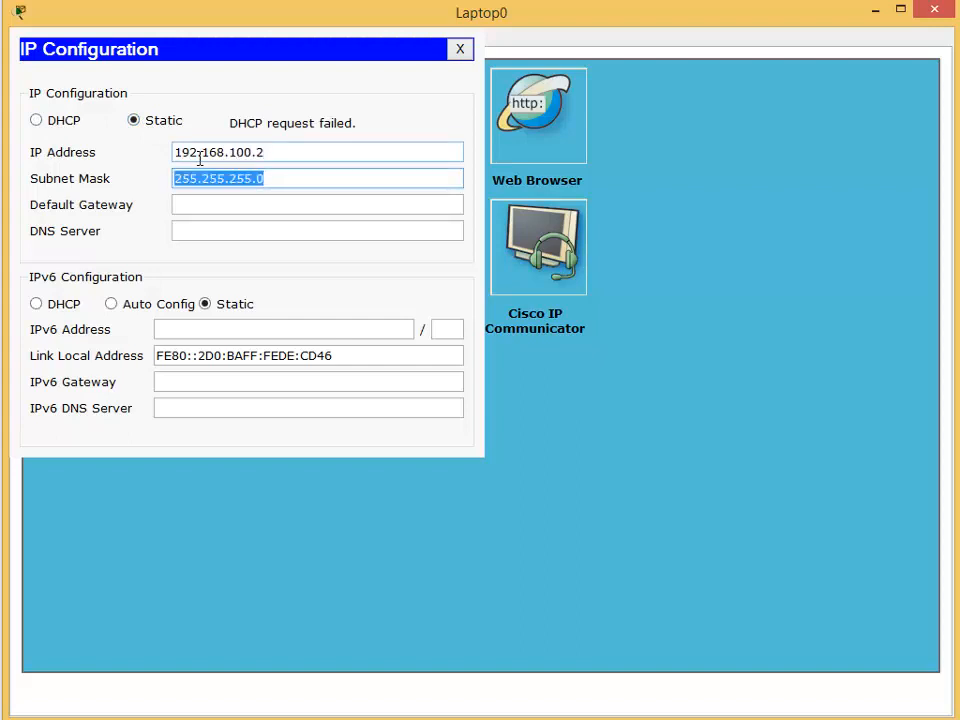
Step: Set Laptop0's default gateway to 192.168.100.254 and DNS server to 192.168.100.253, and close its device window
{"action": "key", "text": "Tab"}
{"action": "type", "text": "19"}
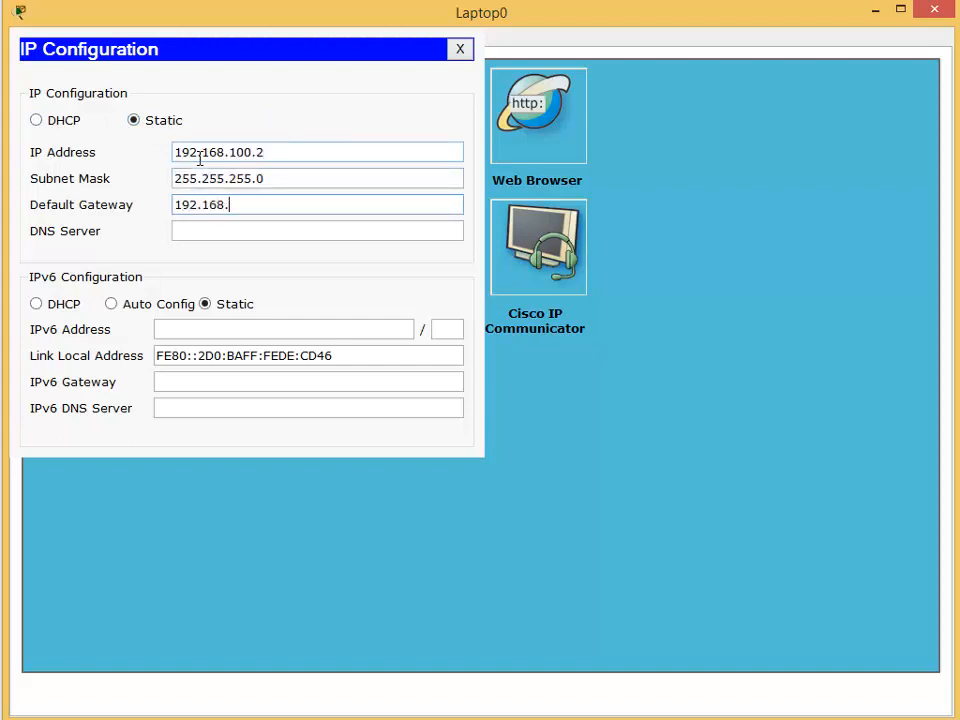
{"action": "type", "text": "2.168.100.254"}
{"action": "key", "text": "Tab"}
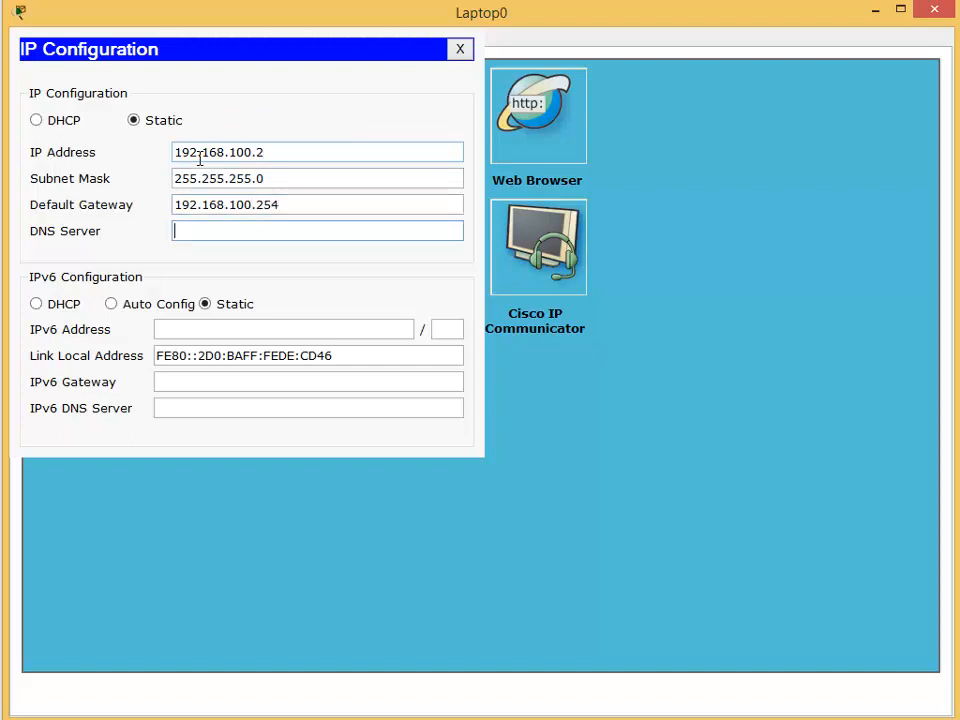
{"action": "type", "text": "192.168.100.253"}
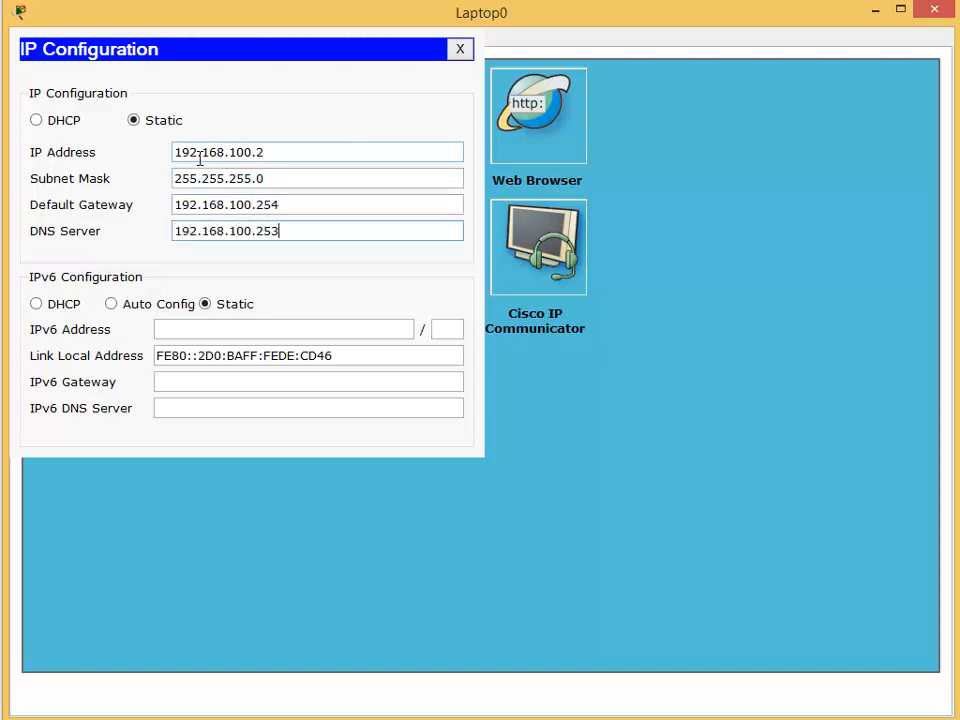
{"action": "left_click", "coordinate": [461, 51]}
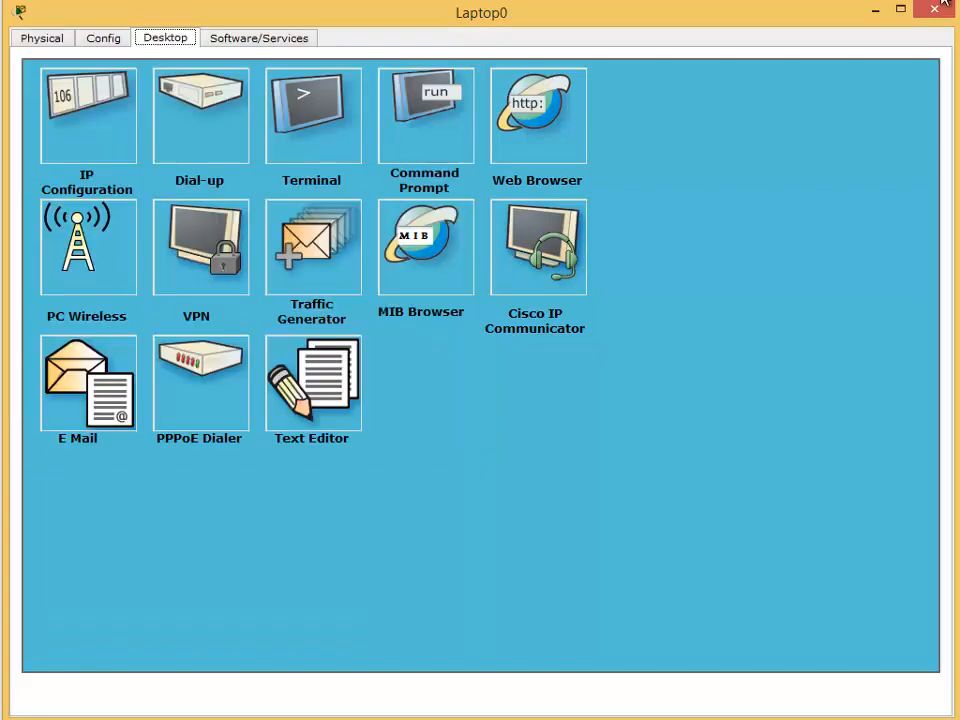
{"action": "left_click", "coordinate": [937, 9]}
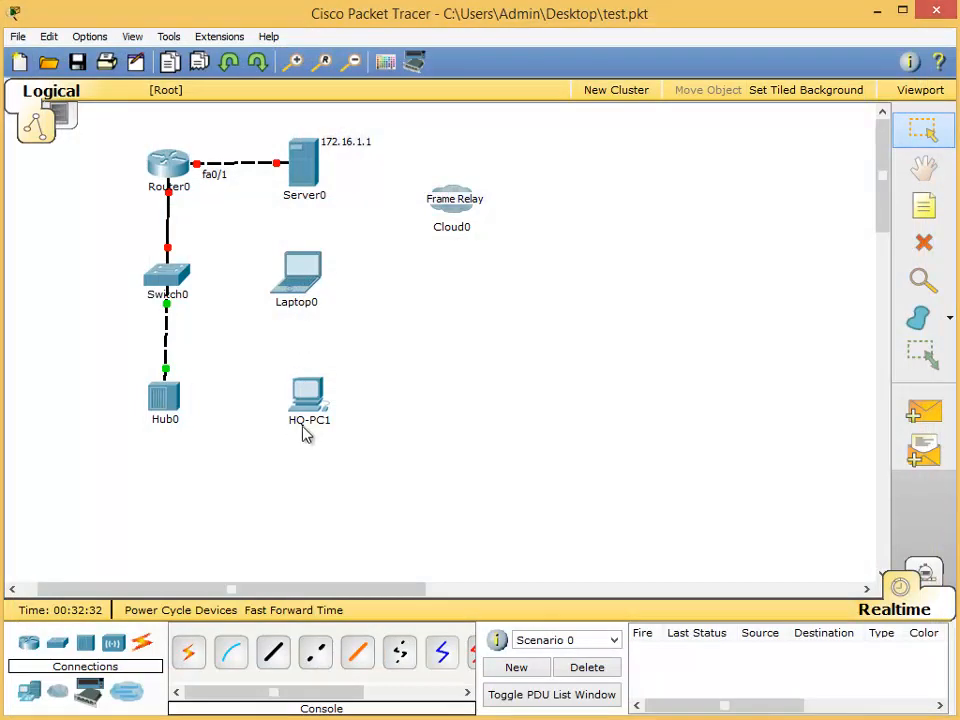
Step: Give Server0's FastEthernet0 interface the static IP address 192.168.100.253 with subnet mask 255.255.255.0
{"action": "left_click", "coordinate": [316, 195]}
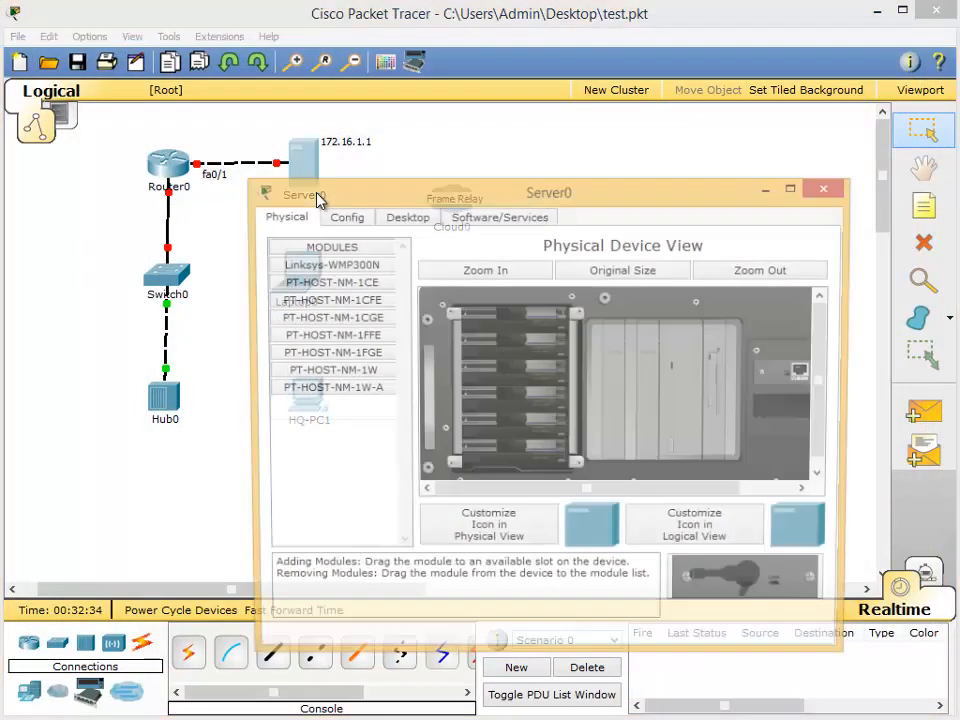
{"action": "left_click_drag", "start_coordinate": [362, 202], "coordinate": [144, 32]}
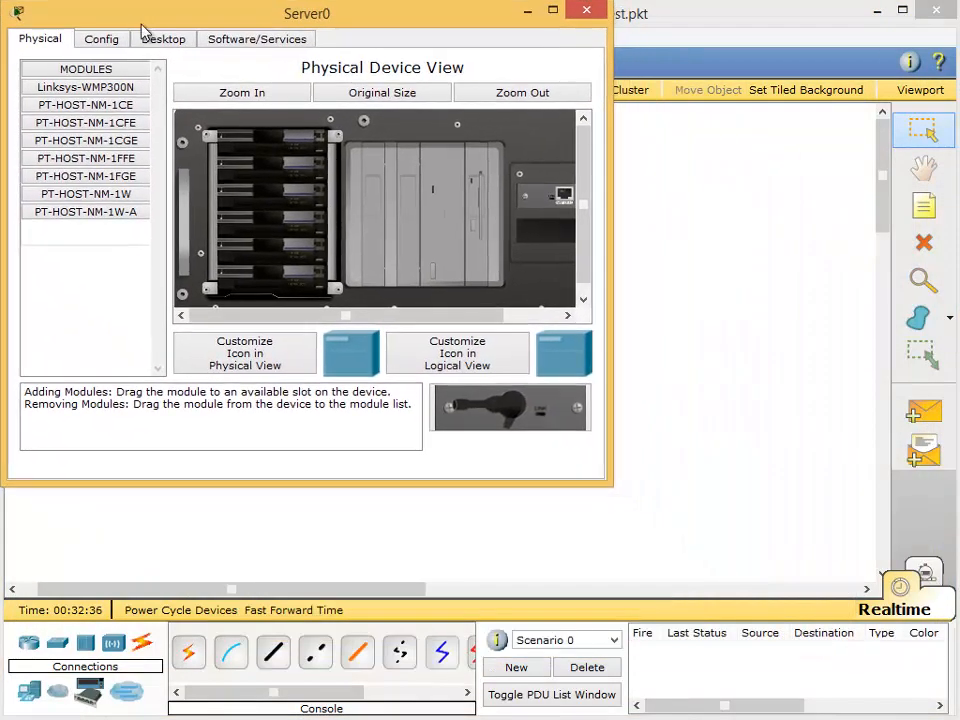
{"action": "left_click_drag", "start_coordinate": [614, 482], "coordinate": [918, 676]}
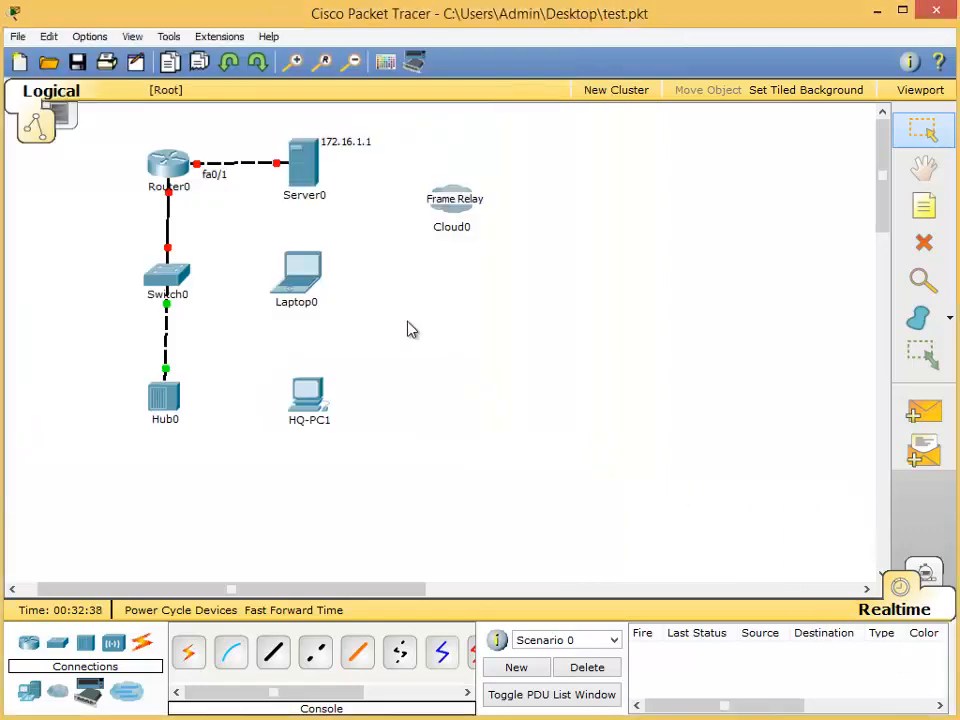
{"action": "left_click", "coordinate": [307, 180]}
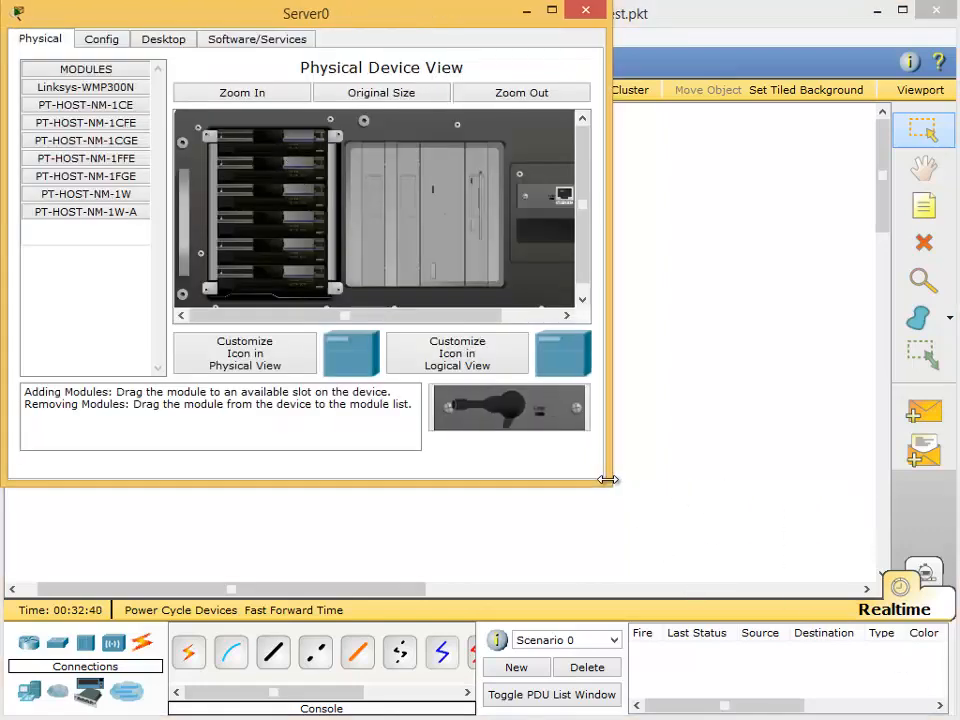
{"action": "left_click_drag", "start_coordinate": [606, 491], "coordinate": [952, 711]}
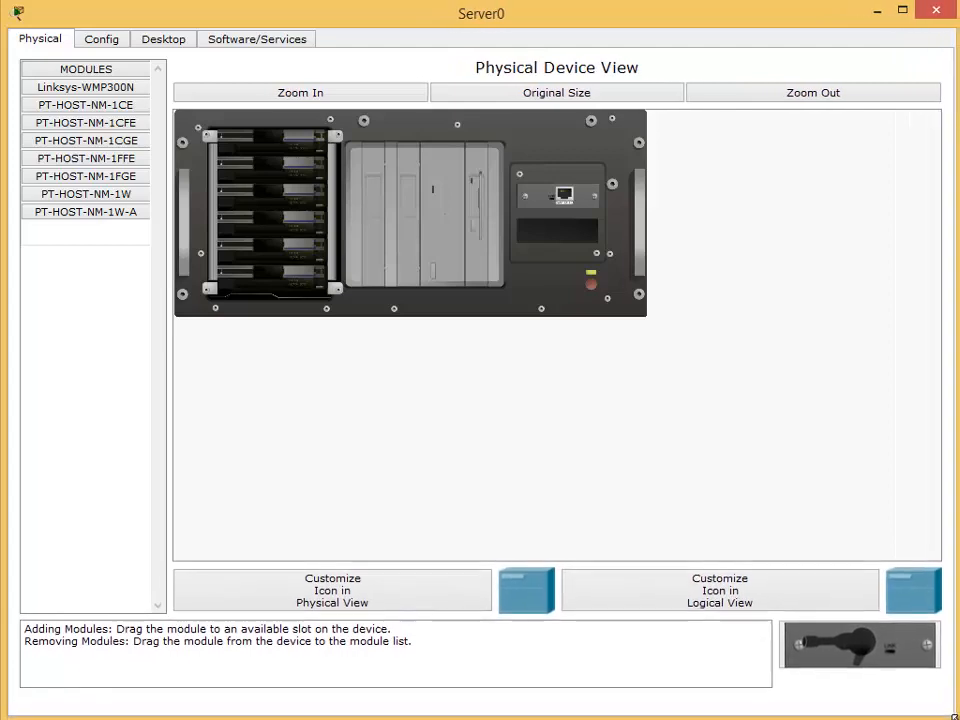
{"action": "left_click", "coordinate": [160, 42]}
{"action": "left_click", "coordinate": [77, 153]}
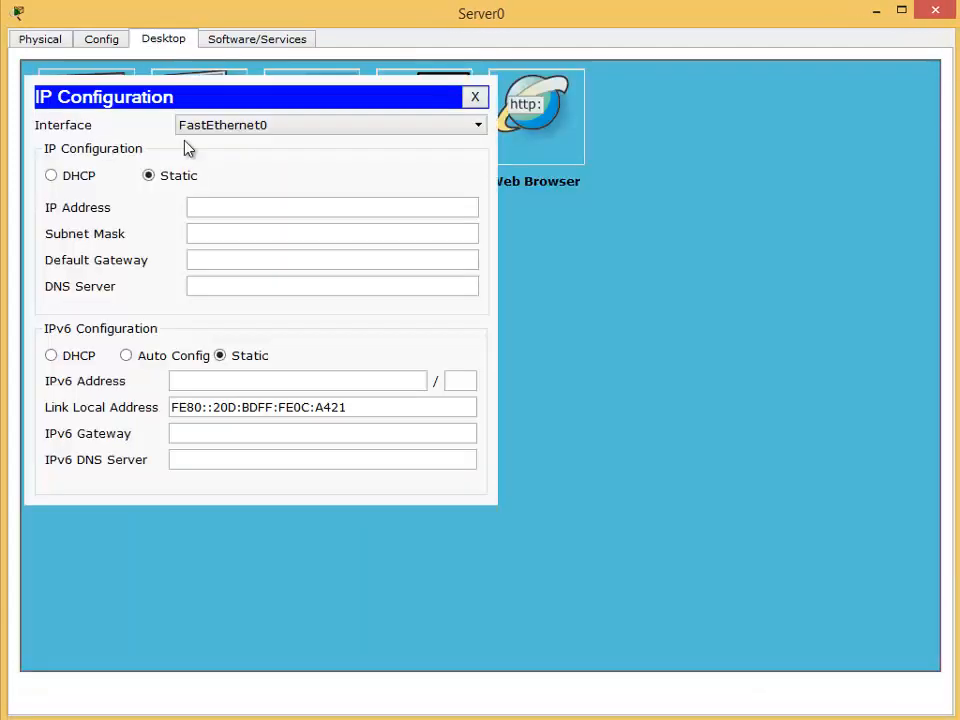
{"action": "left_click", "coordinate": [296, 208]}
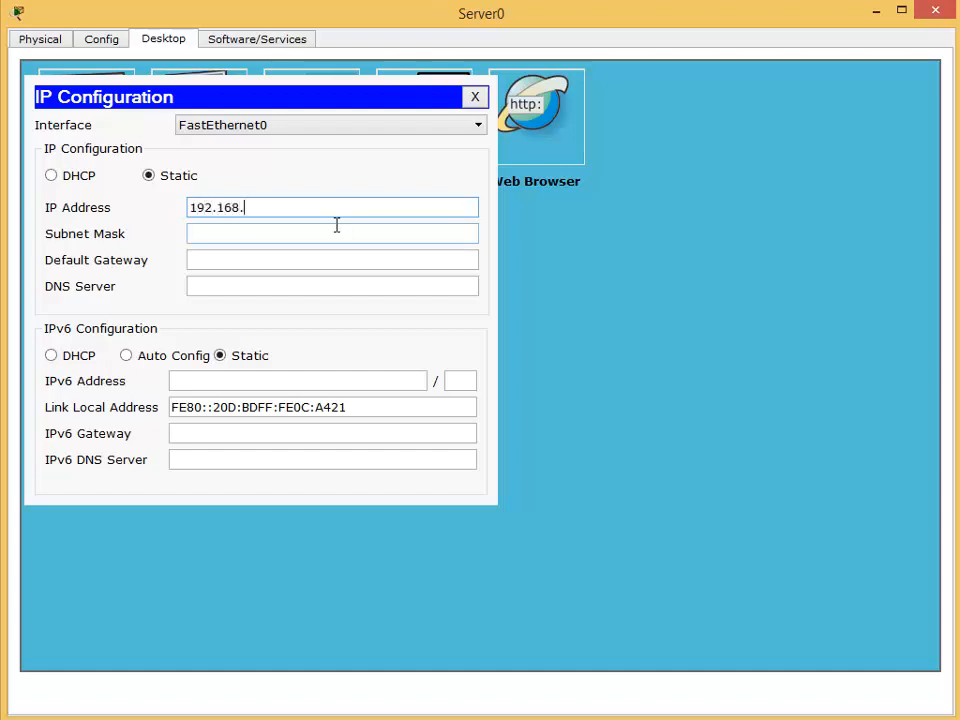
{"action": "type", "text": "192.168.100.253"}
{"action": "key", "text": "Tab"}
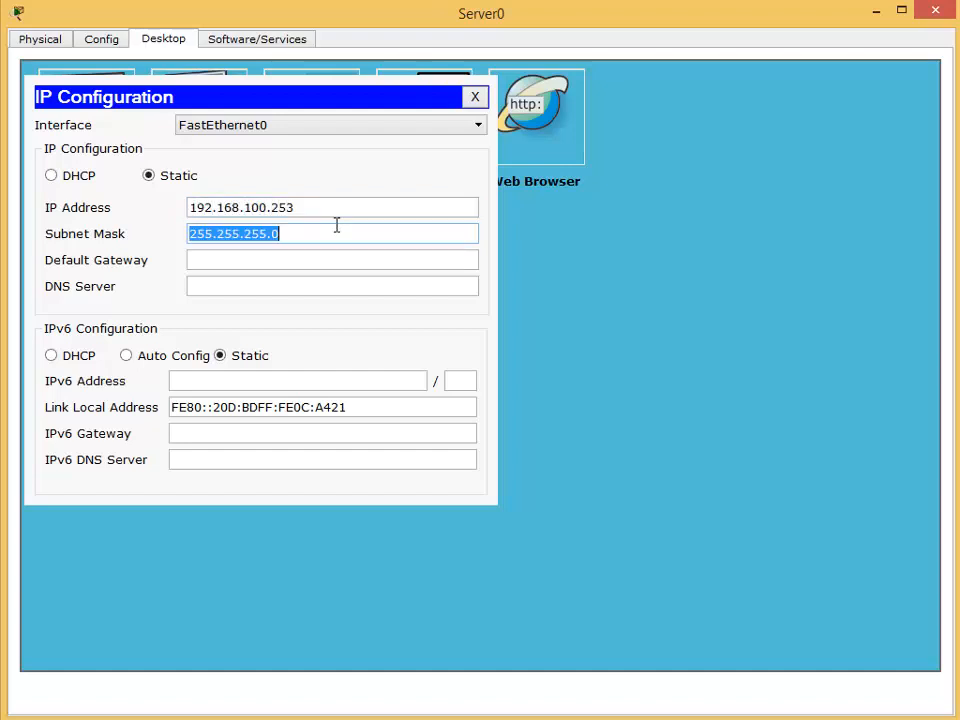
Step: Set Server0's default gateway to 192.168.100.254 and DNS server to 192.168.100.253, and close the IP configuration
{"action": "key", "text": "Tab"}
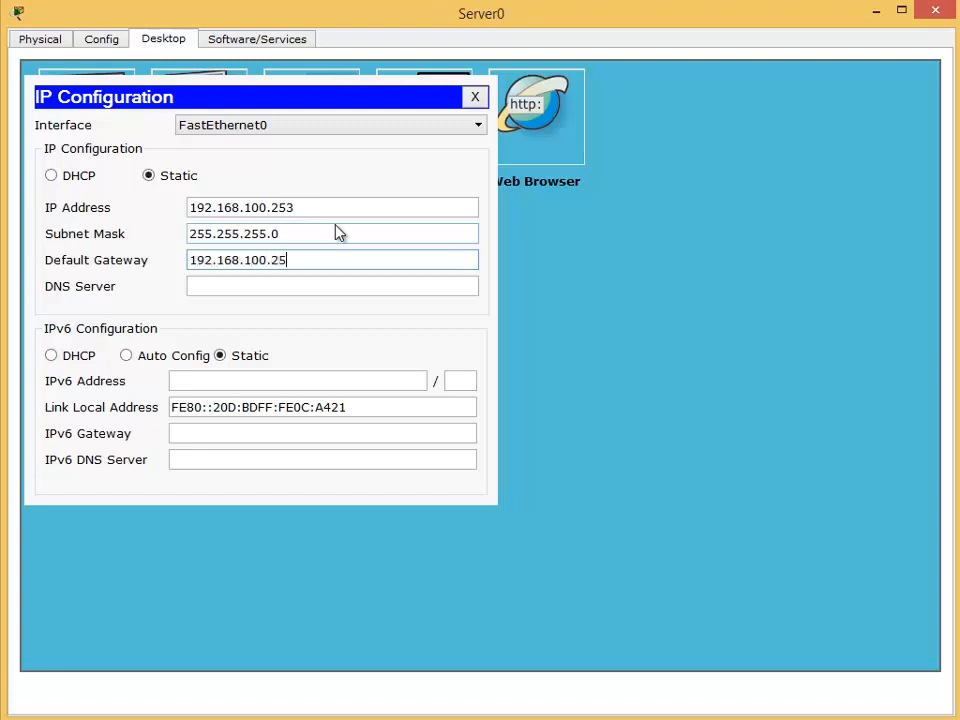
{"action": "key", "text": "Tab"}
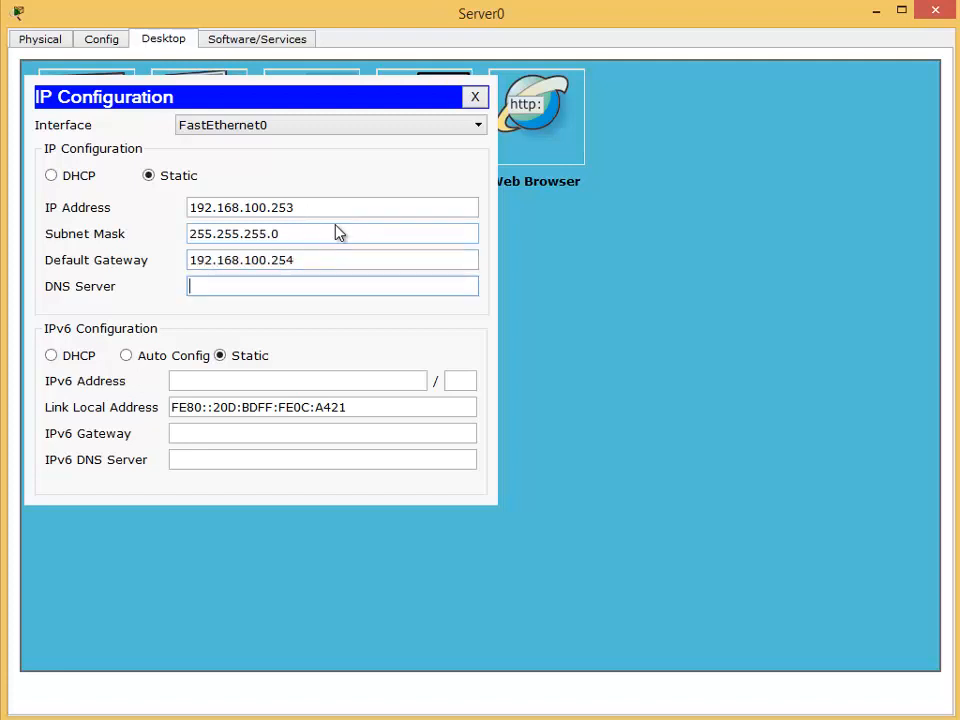
{"action": "type", "text": "192.168.100.253"}
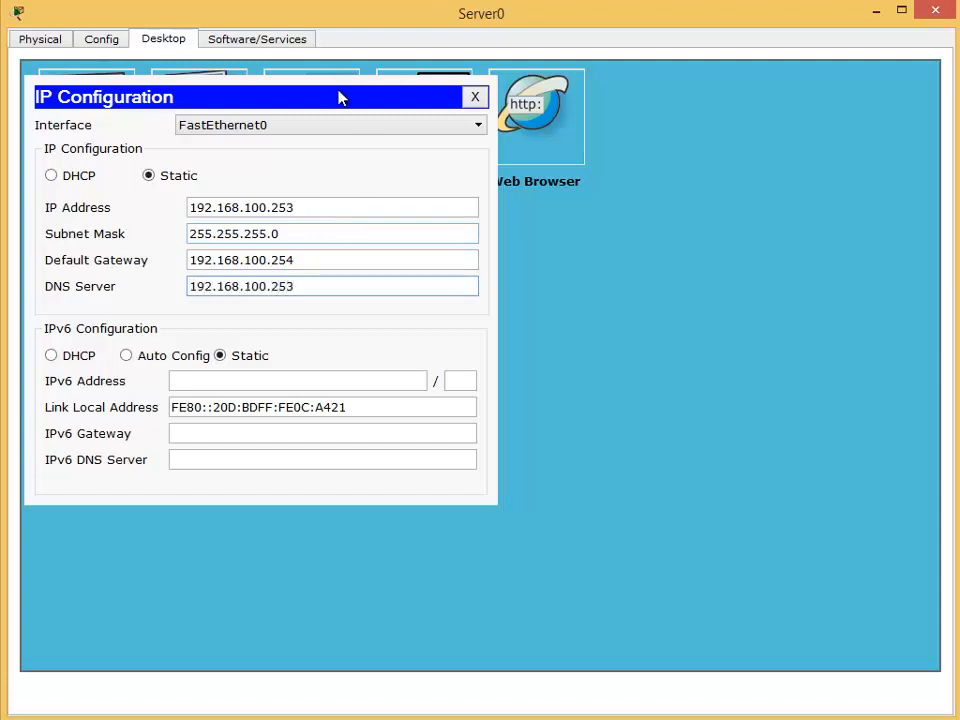
{"action": "left_click", "coordinate": [475, 97]}
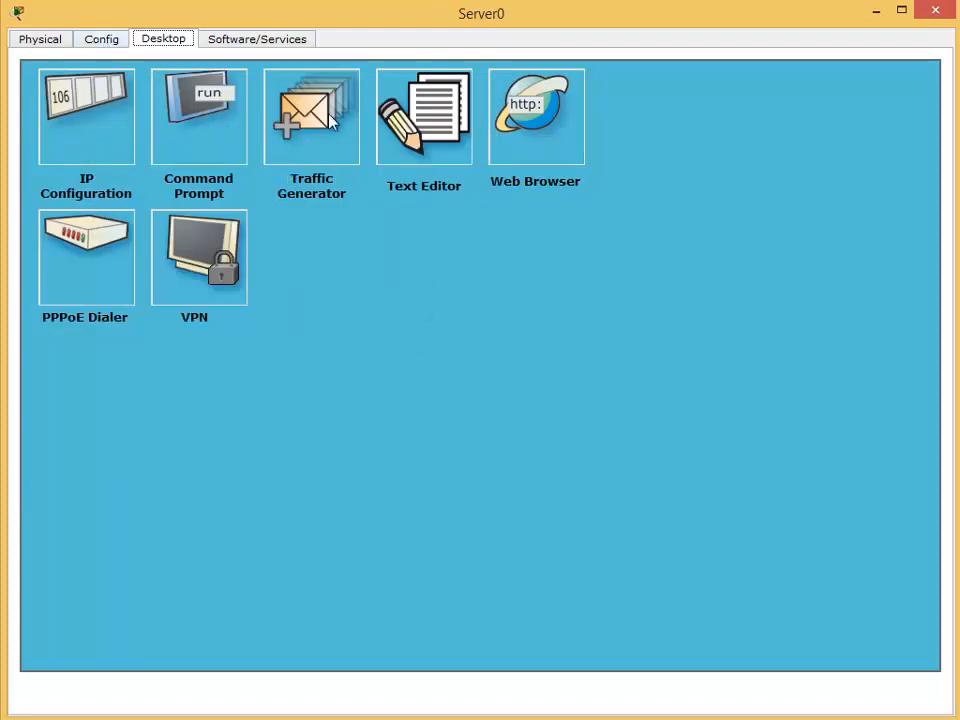
Step: View Server0's Traffic Generator settings and close them
{"action": "left_click", "coordinate": [292, 148]}
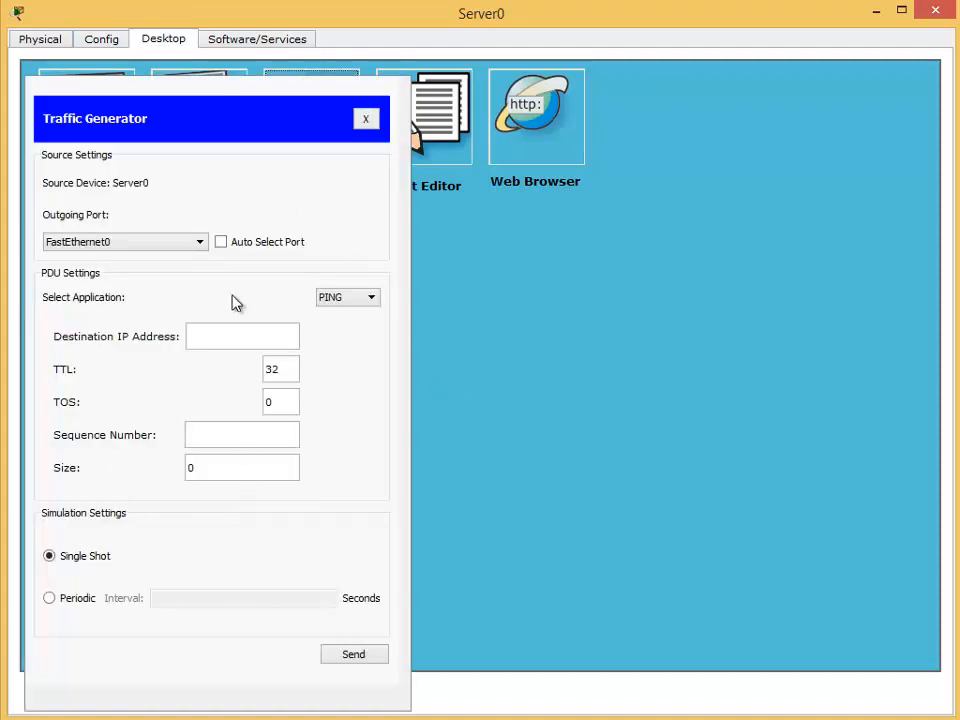
{"action": "left_click", "coordinate": [366, 117]}
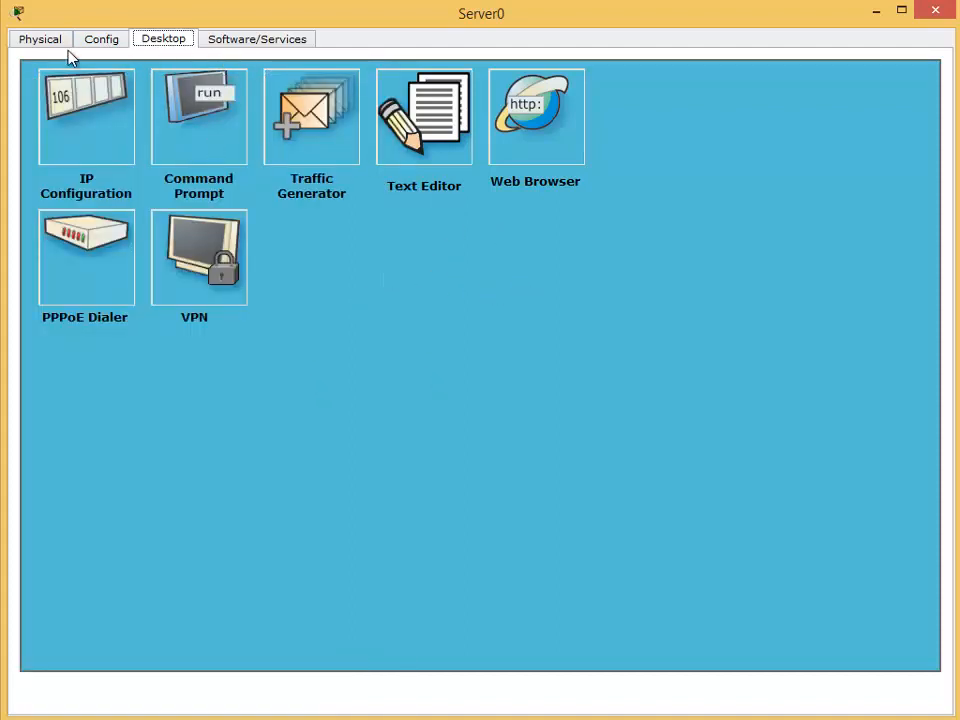
Step: In Server0's HTTP service, change the heading's font size in index.html to +20
{"action": "left_click", "coordinate": [102, 42]}
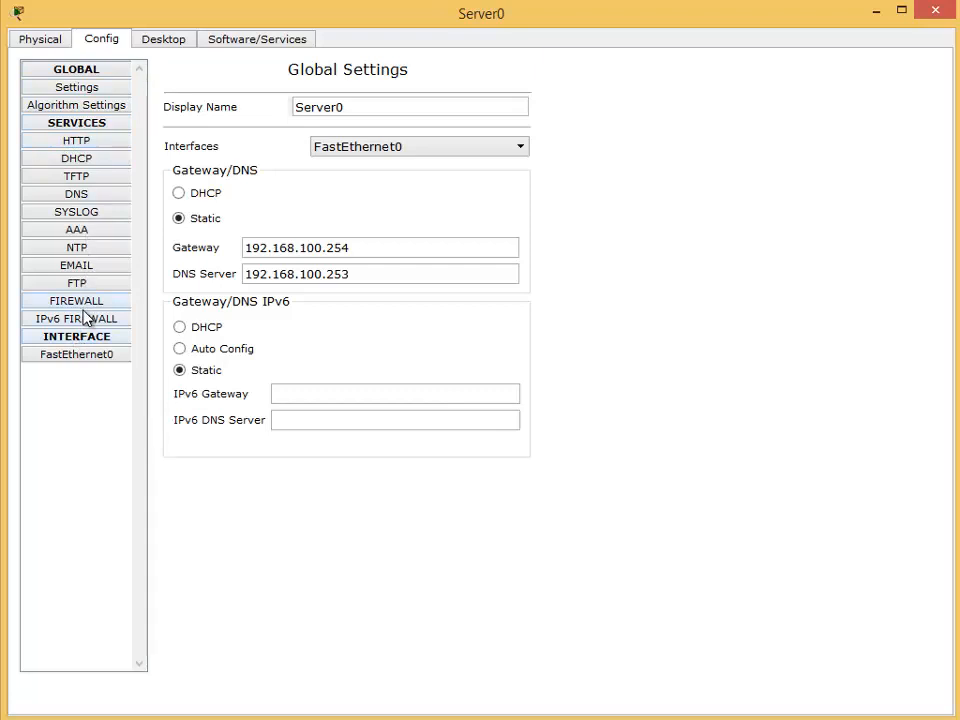
{"action": "left_click", "coordinate": [90, 142]}
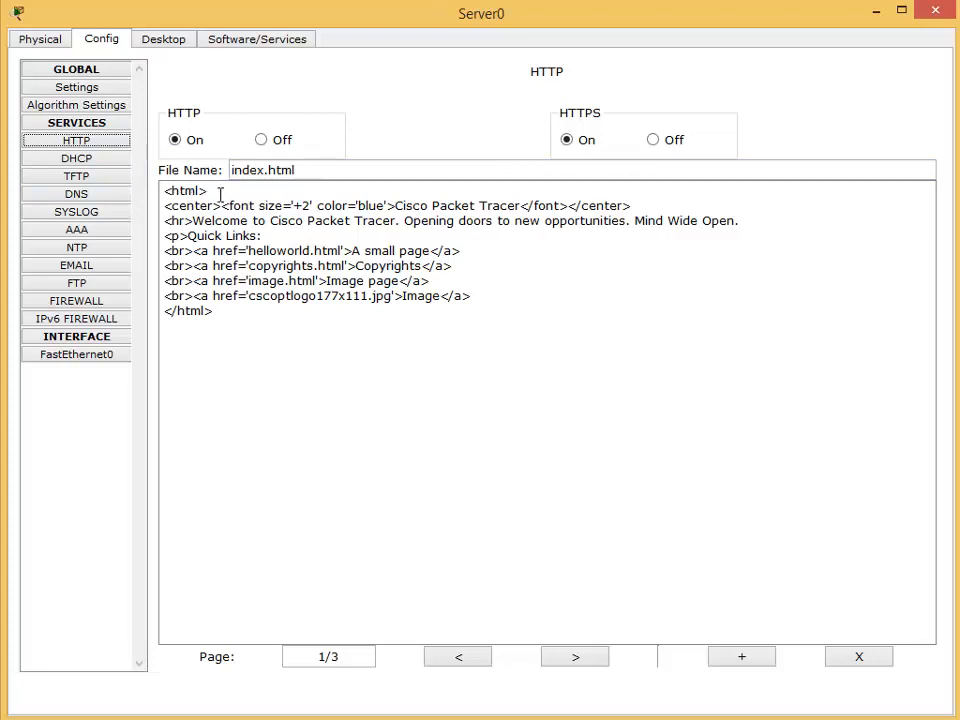
{"action": "left_click_drag", "start_coordinate": [278, 329], "coordinate": [146, 197]}
{"action": "left_click", "coordinate": [462, 399]}
{"action": "type", "text": "0"}
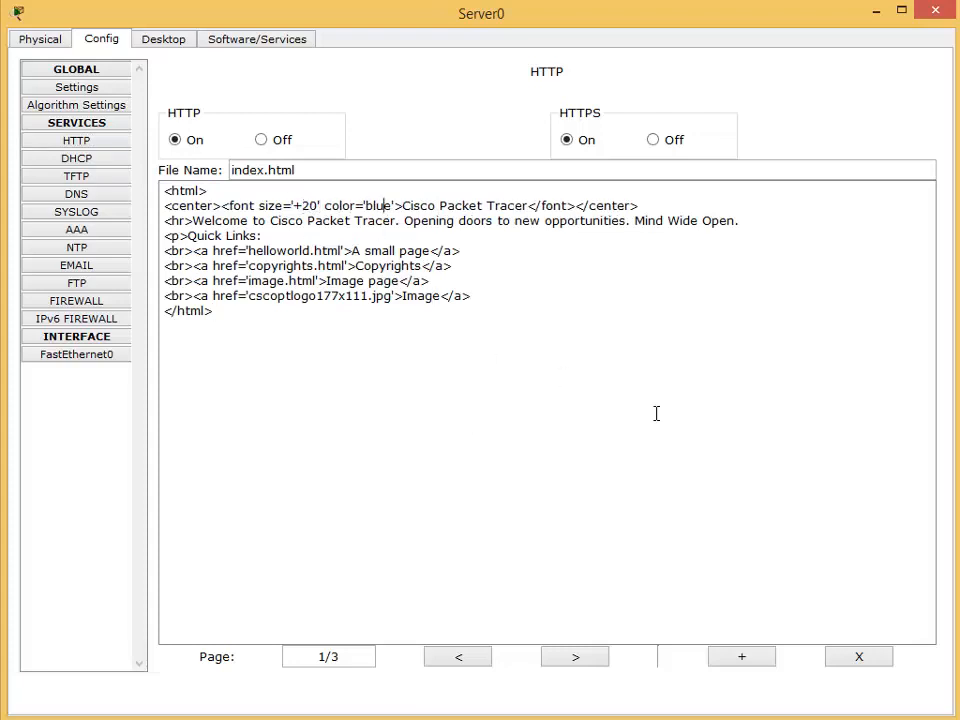
Step: In Server0's index.html, replace the heading text "Cisco Packet Tracer" with "CCNA.com", keeping the closing tags
{"action": "key", "text": "shift+End"}
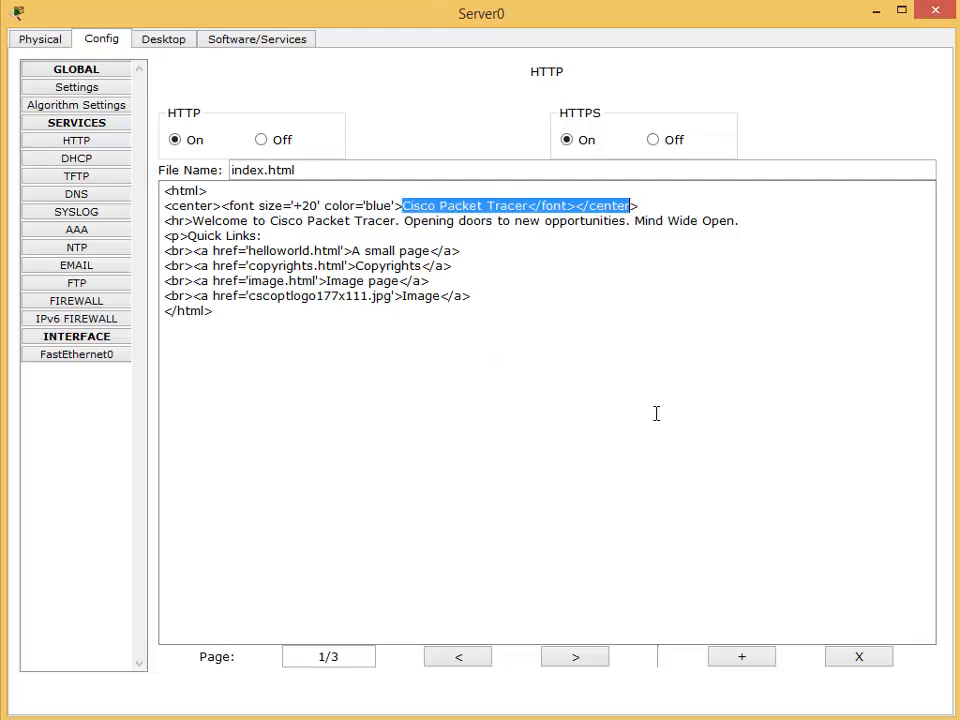
{"action": "key", "text": "shift+Left"}
{"action": "key", "text": "shift+Left"}
{"action": "key", "text": "shift+Left"}
{"action": "key", "text": "shift+Left"}
{"action": "key", "text": "shift+Left"}
{"action": "key", "text": "shift+Left"}
{"action": "key", "text": "shift+Left"}
{"action": "key", "text": "shift+Left"}
{"action": "key", "text": "shift+Left"}
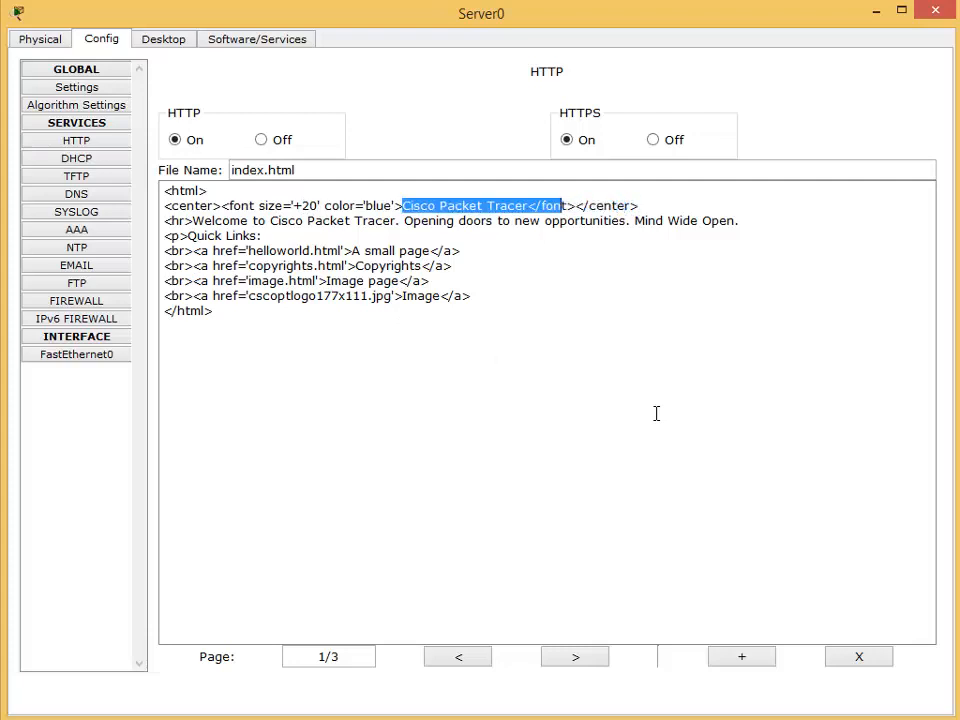
{"action": "key", "text": "shift+Left"}
{"action": "key", "text": "shift+Left"}
{"action": "key", "text": "shift+Left"}
{"action": "key", "text": "shift+Left"}
{"action": "key", "text": "shift+Left"}
{"action": "key", "text": "shift+Left"}
{"action": "type", "text": "CCNAS"}
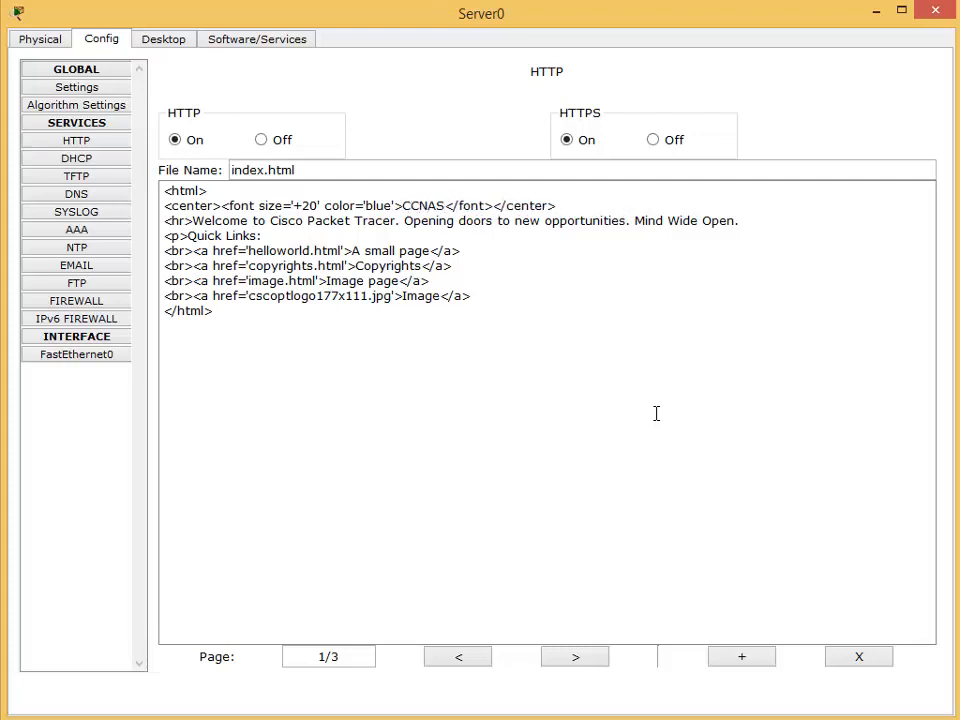
{"action": "key", "text": "BackSpace"}
{"action": "type", "text": ".co,"}
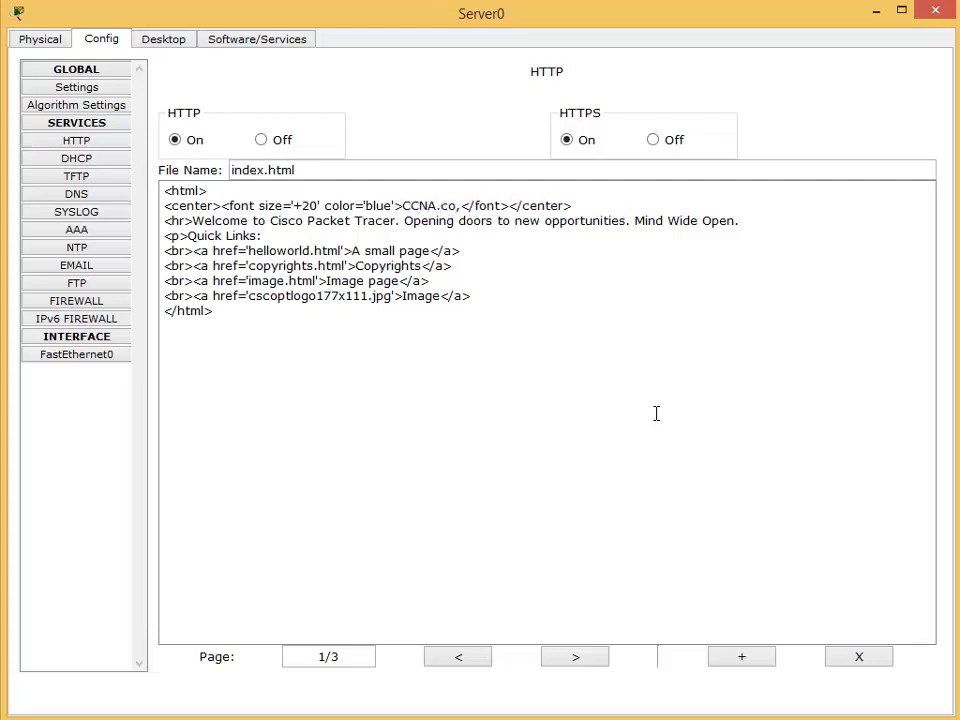
{"action": "key", "text": "BackSpace"}
{"action": "type", "text": "m"}
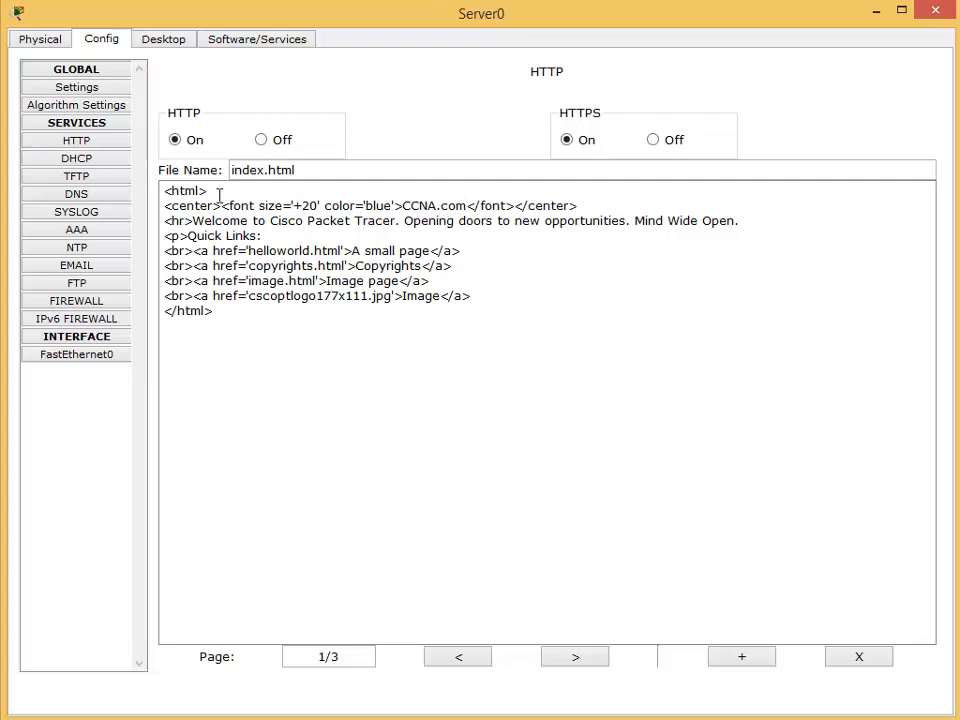
Step: Turn on Server0's DHCP service, leaving the serverPool settings as they are
{"action": "left_click", "coordinate": [77, 159]}
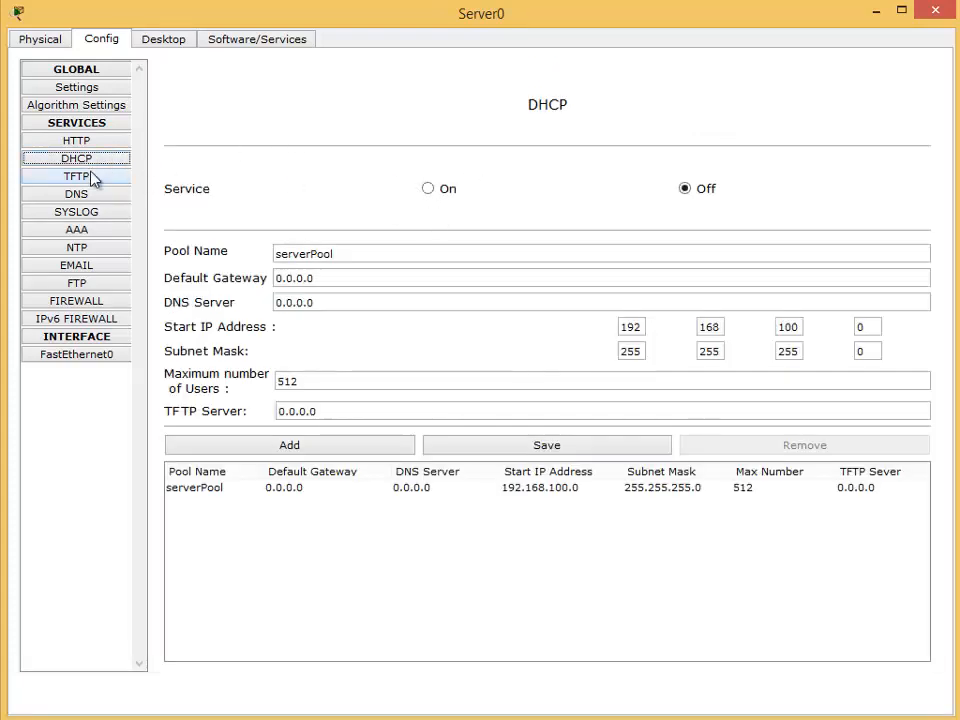
{"action": "left_click", "coordinate": [430, 192]}
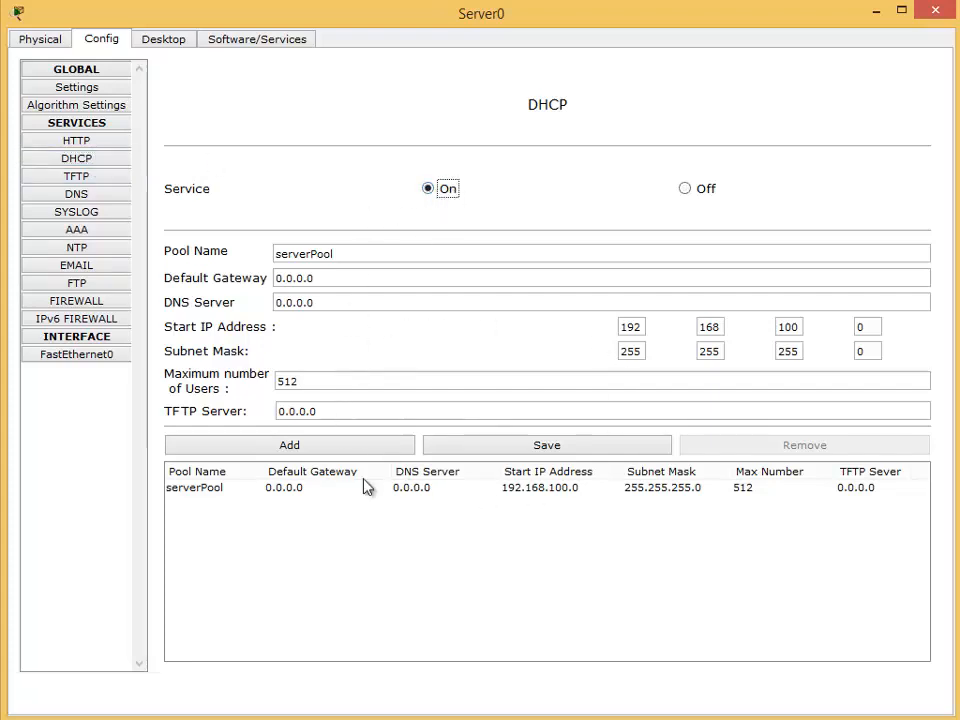
{"action": "key", "text": "Tab"}
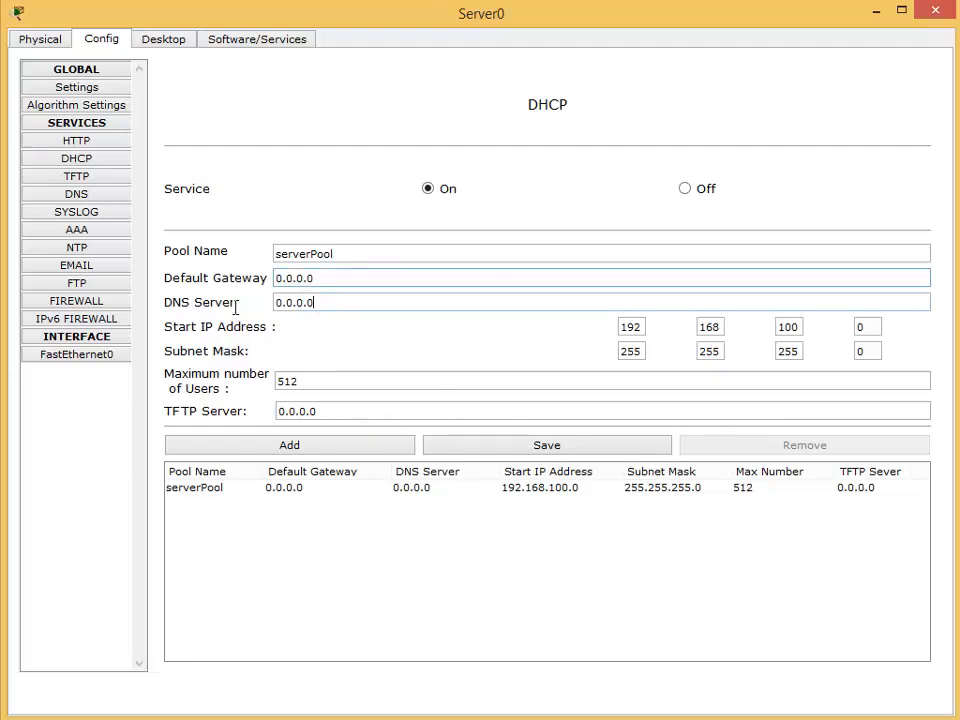
{"action": "key", "text": "Tab"}
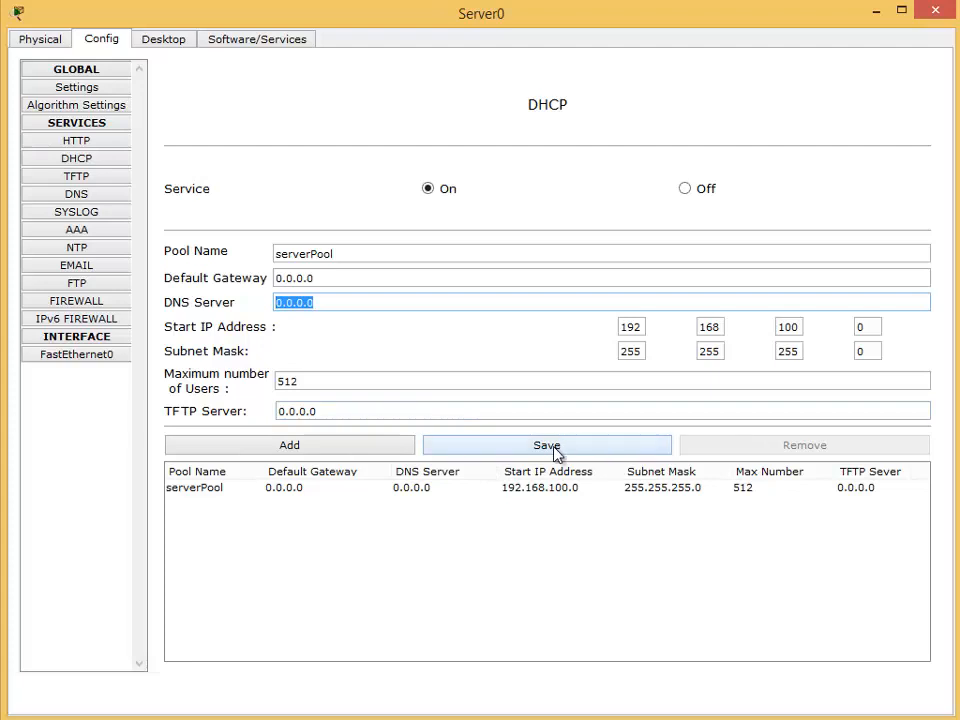
Step: Try to remove the serverPool address pool from Server0's DHCP service
{"action": "left_click", "coordinate": [232, 490]}
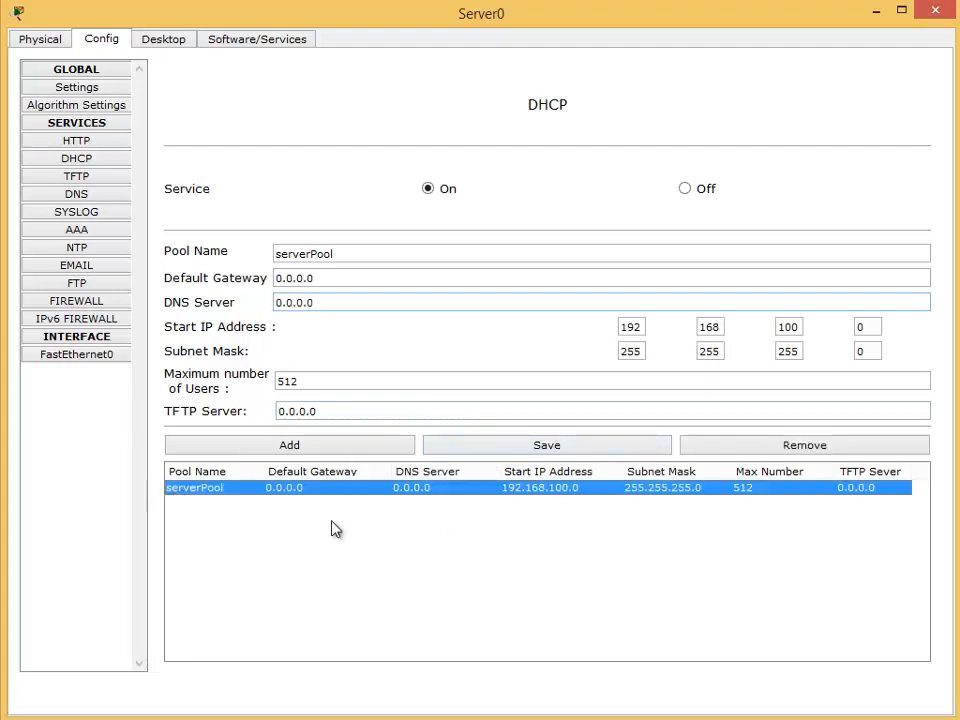
{"action": "left_click", "coordinate": [793, 451]}
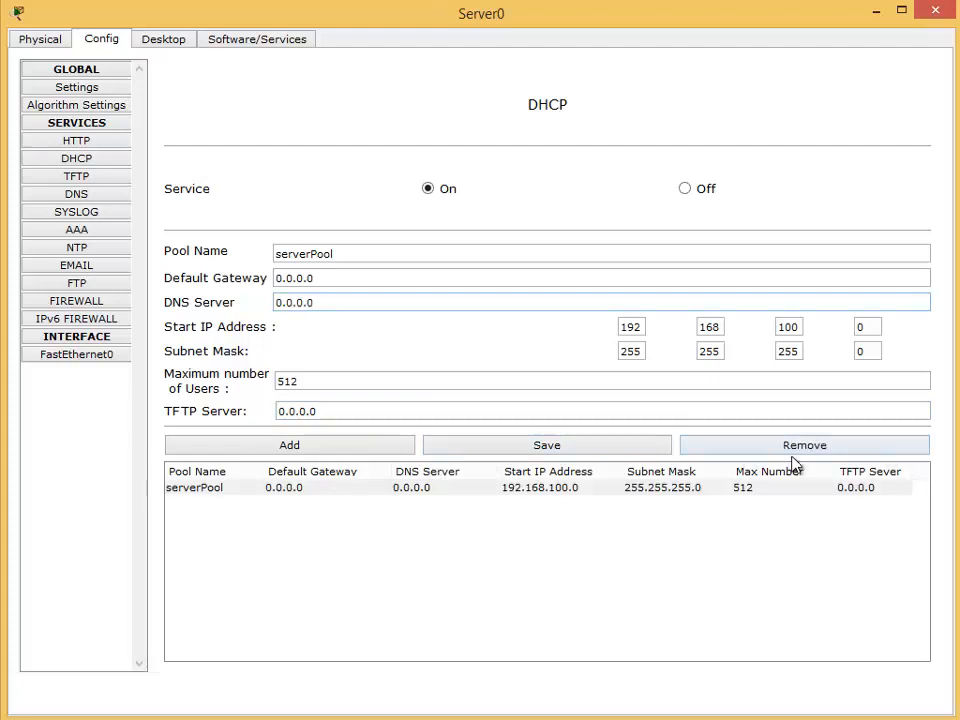
{"action": "left_click", "coordinate": [701, 489]}
{"action": "left_click", "coordinate": [782, 446]}
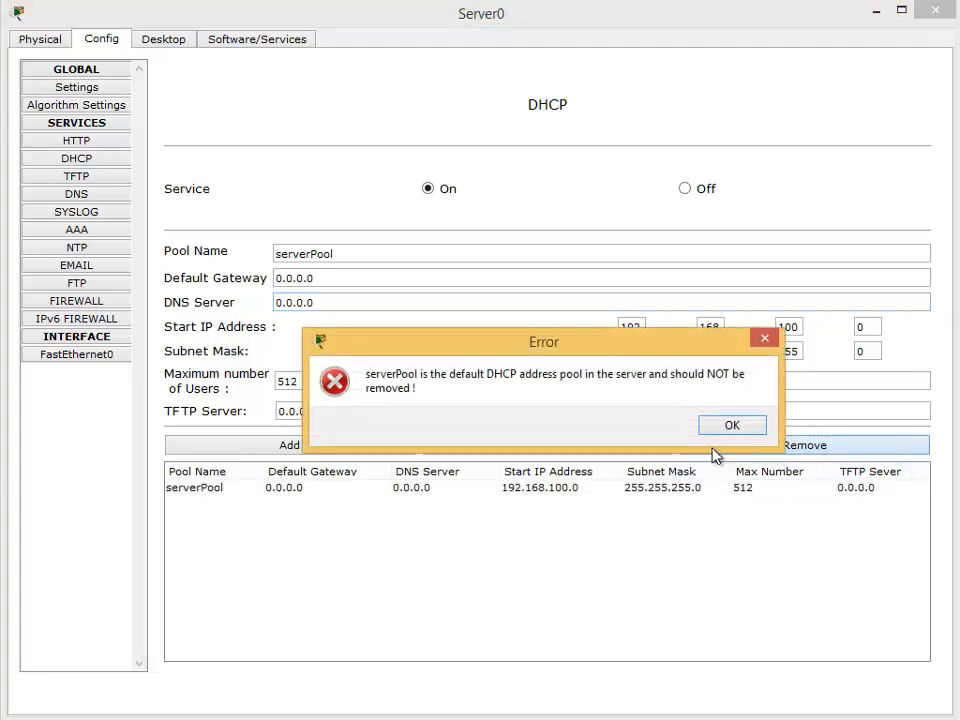
{"action": "left_click", "coordinate": [732, 425]}
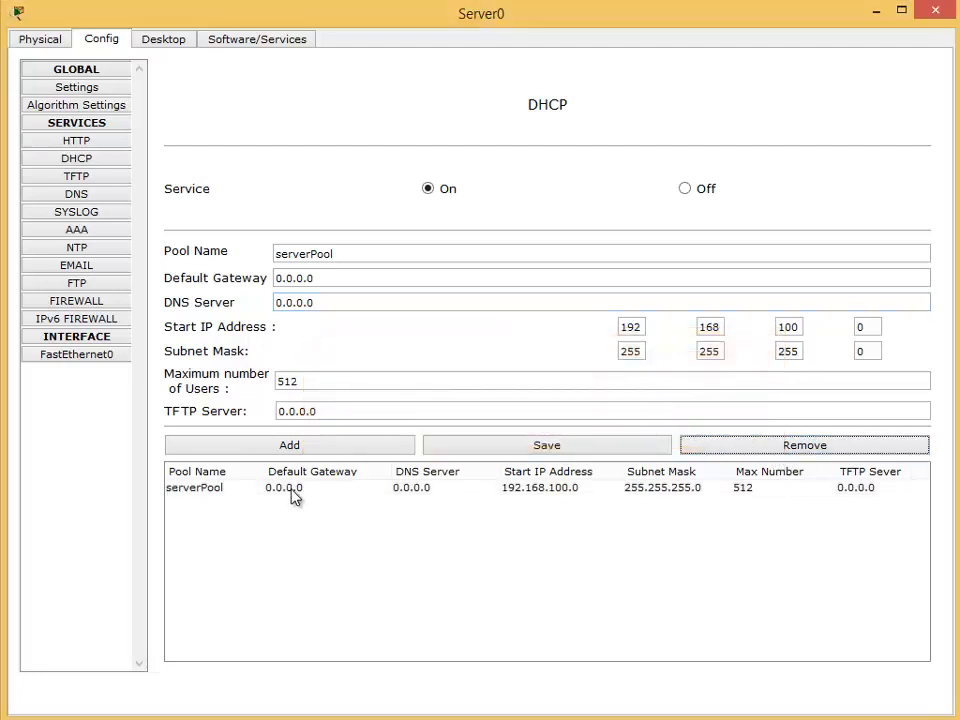
Step: Look through the list of IOS image files stored in Server0's TFTP service
{"action": "left_click", "coordinate": [47, 181]}
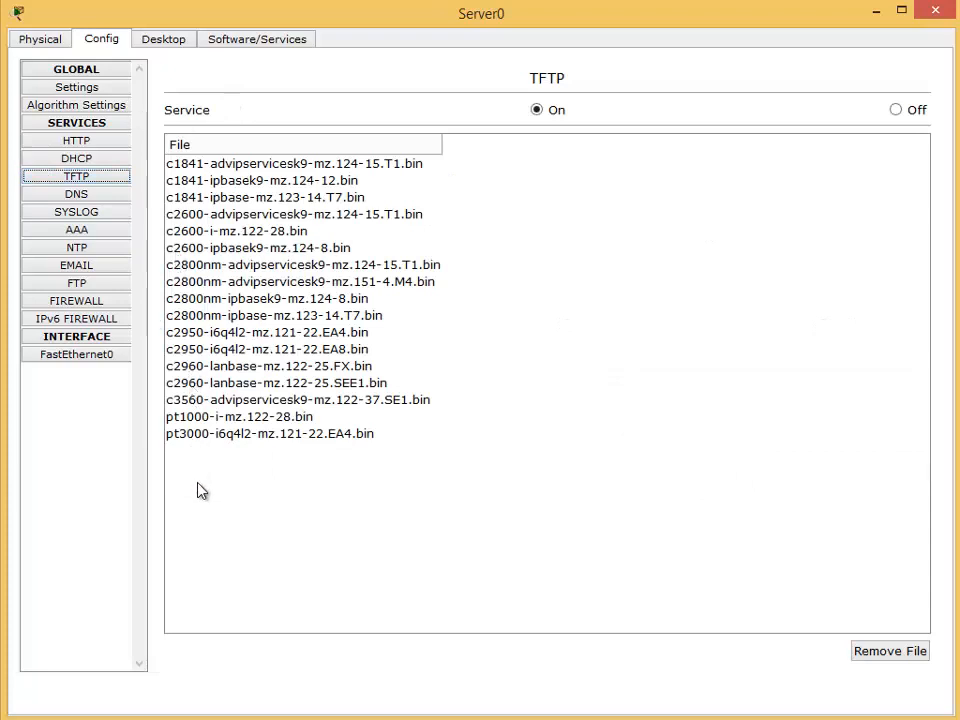
{"action": "left_click", "coordinate": [311, 516]}
{"action": "left_click", "coordinate": [120, 178]}
{"action": "left_click", "coordinate": [252, 164]}
{"action": "key", "text": "Down"}
{"action": "key", "text": "Down"}
{"action": "key", "text": "Down"}
{"action": "key", "text": "Down"}
{"action": "key", "text": "Down"}
{"action": "key", "text": "Down"}
{"action": "key", "text": "Down"}
{"action": "key", "text": "Down"}
{"action": "key", "text": "Down"}
{"action": "key", "text": "Down"}
{"action": "key", "text": "Down"}
{"action": "key", "text": "Down"}
{"action": "key", "text": "Down"}
{"action": "key", "text": "Down"}
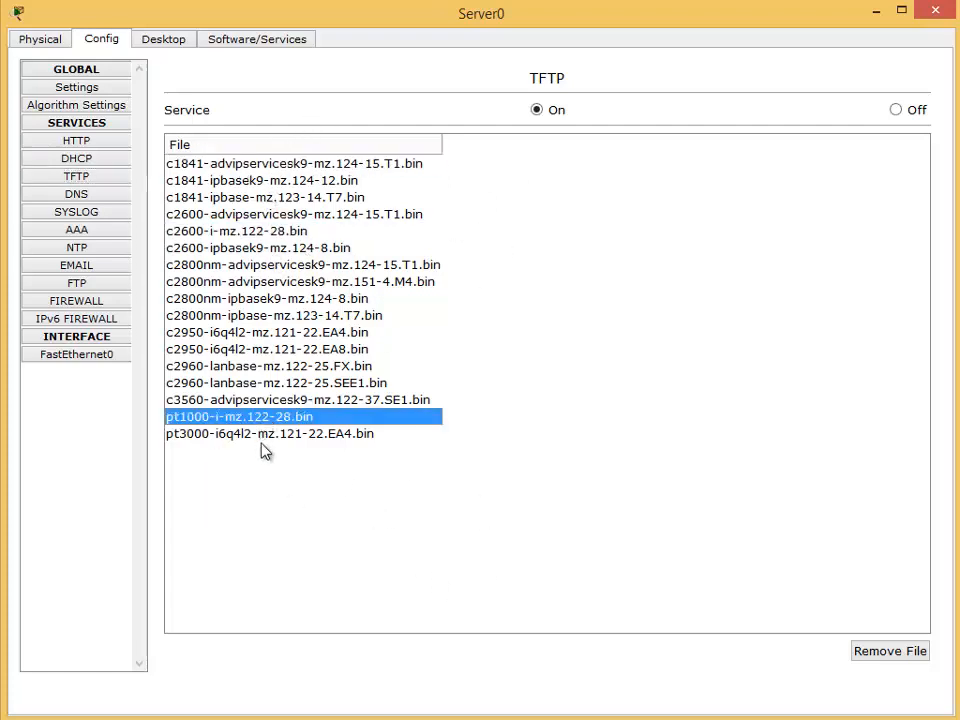
{"action": "key", "text": "ctrl+space"}
{"action": "left_click", "coordinate": [268, 435]}
{"action": "left_click", "coordinate": [306, 181]}
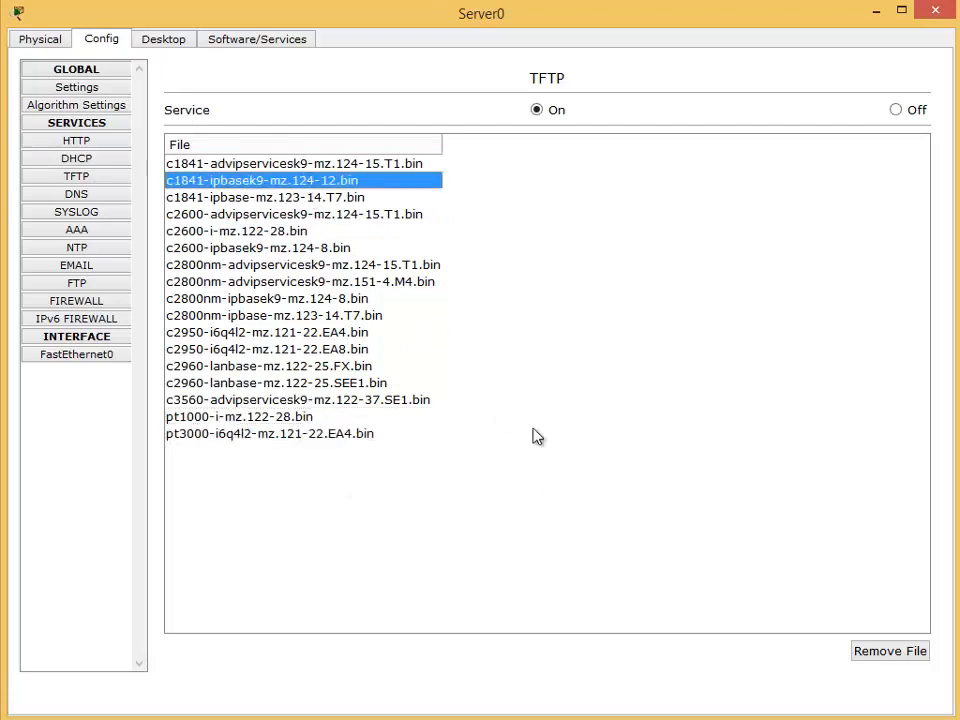
Step: Remove all image files from Server0's TFTP service, starting with c1841-advipservicesk9-mz.124-15.T1.bin
{"action": "left_click", "coordinate": [349, 166]}
{"action": "left_click", "coordinate": [889, 652]}
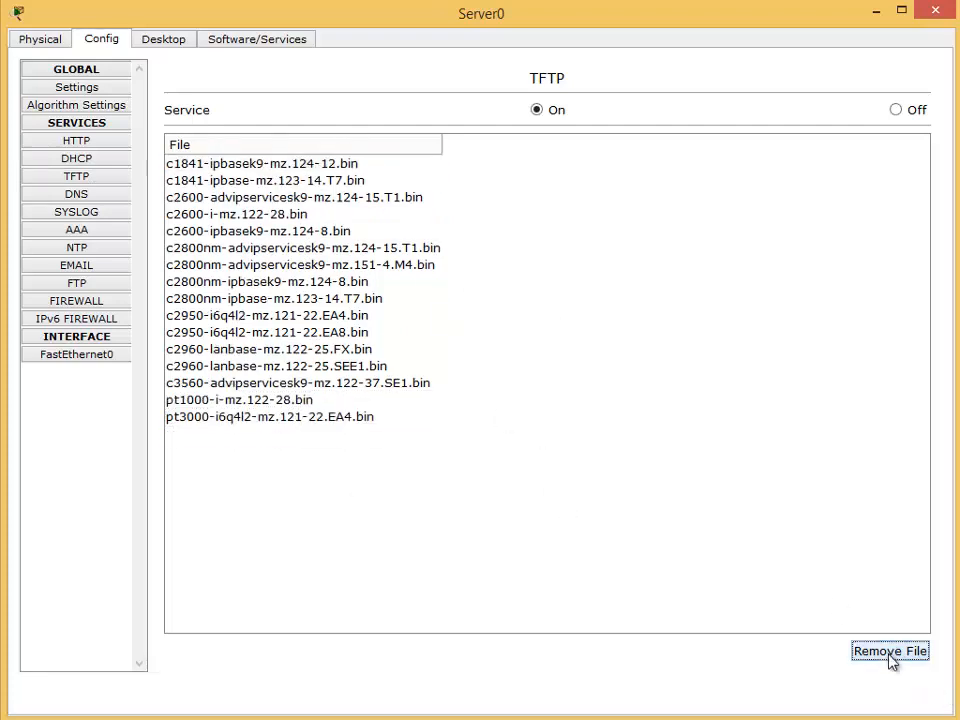
{"action": "left_click", "coordinate": [889, 652]}
{"action": "left_click", "coordinate": [889, 652]}
{"action": "left_click", "coordinate": [882, 655]}
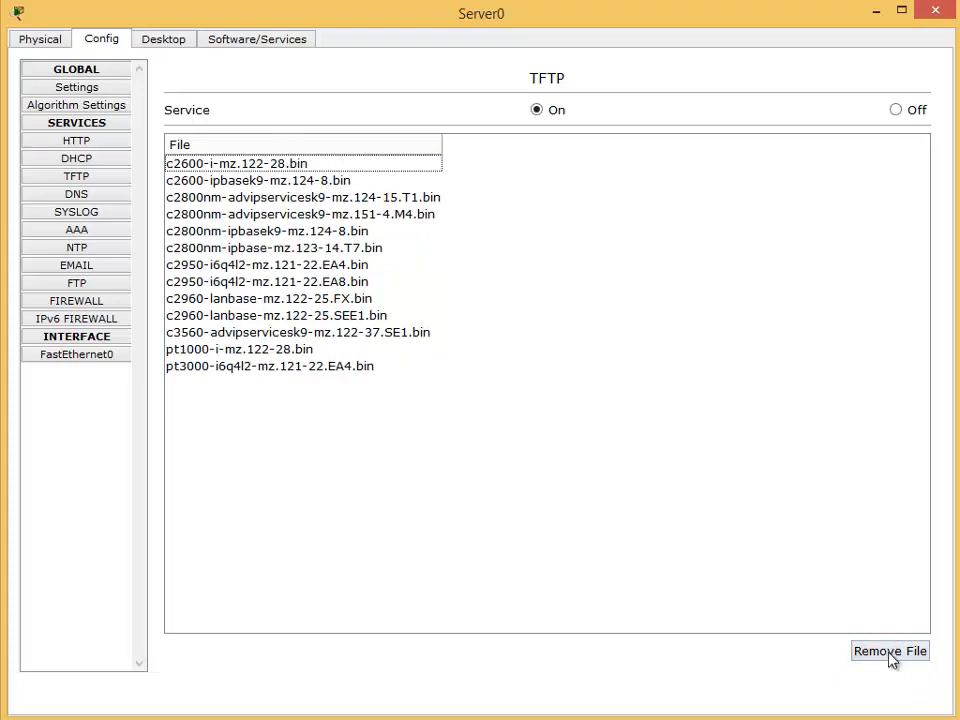
{"action": "left_click", "coordinate": [888, 654]}
{"action": "left_click", "coordinate": [888, 654]}
{"action": "left_click", "coordinate": [893, 655]}
{"action": "left_click", "coordinate": [893, 655]}
{"action": "left_click", "coordinate": [893, 655]}
{"action": "left_click", "coordinate": [893, 655]}
{"action": "left_click", "coordinate": [894, 655]}
{"action": "left_click", "coordinate": [894, 655]}
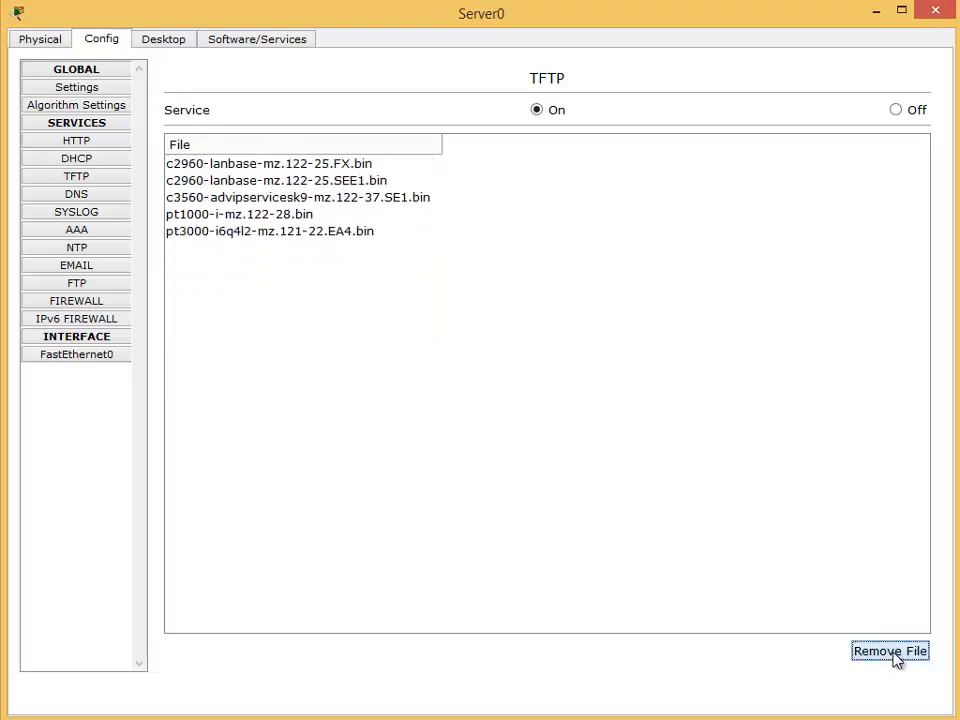
{"action": "left_click", "coordinate": [895, 655]}
{"action": "left_click", "coordinate": [895, 655]}
{"action": "left_click", "coordinate": [895, 655]}
{"action": "left_click", "coordinate": [895, 655]}
{"action": "left_click", "coordinate": [895, 655]}
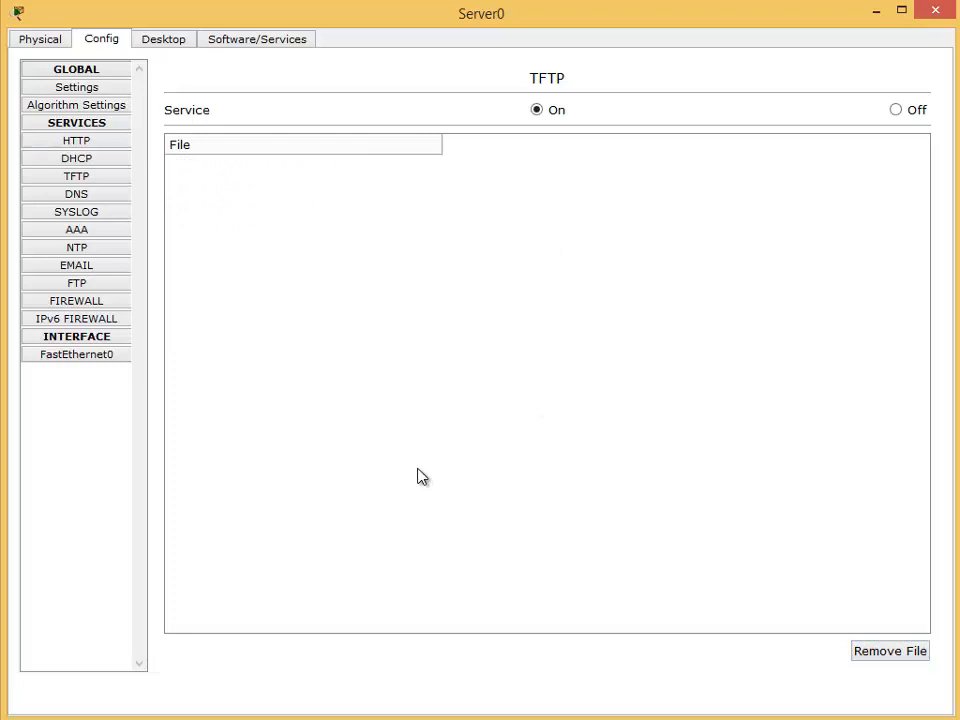
Step: Turn on Server0's DNS service and add an A record for PC1 with address 192.168.100.1
{"action": "left_click", "coordinate": [87, 199]}
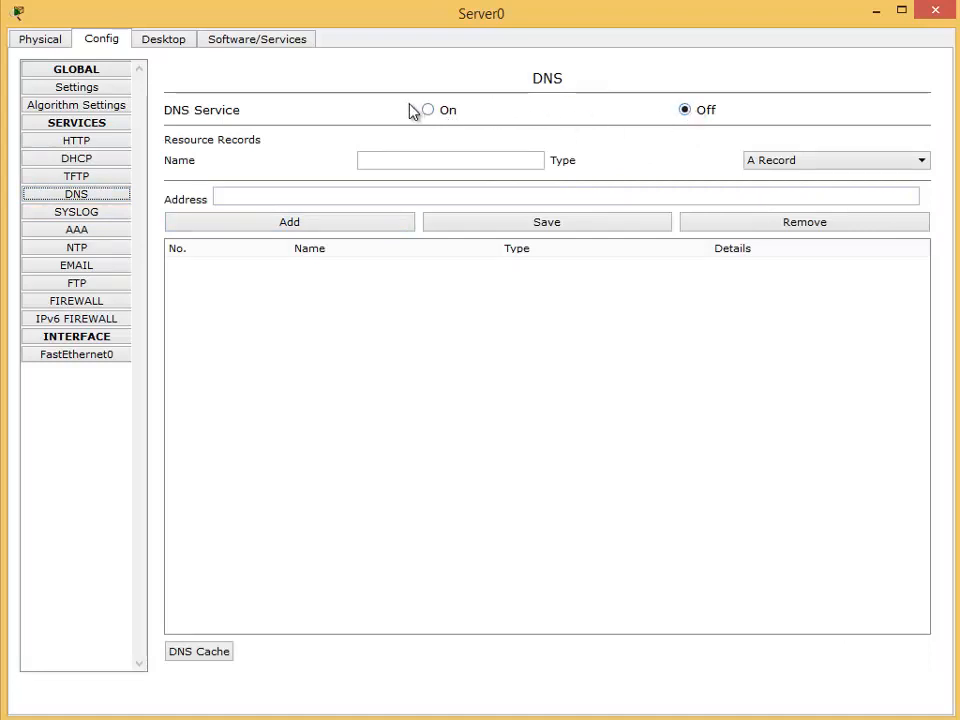
{"action": "left_click", "coordinate": [432, 110]}
{"action": "left_click", "coordinate": [406, 162]}
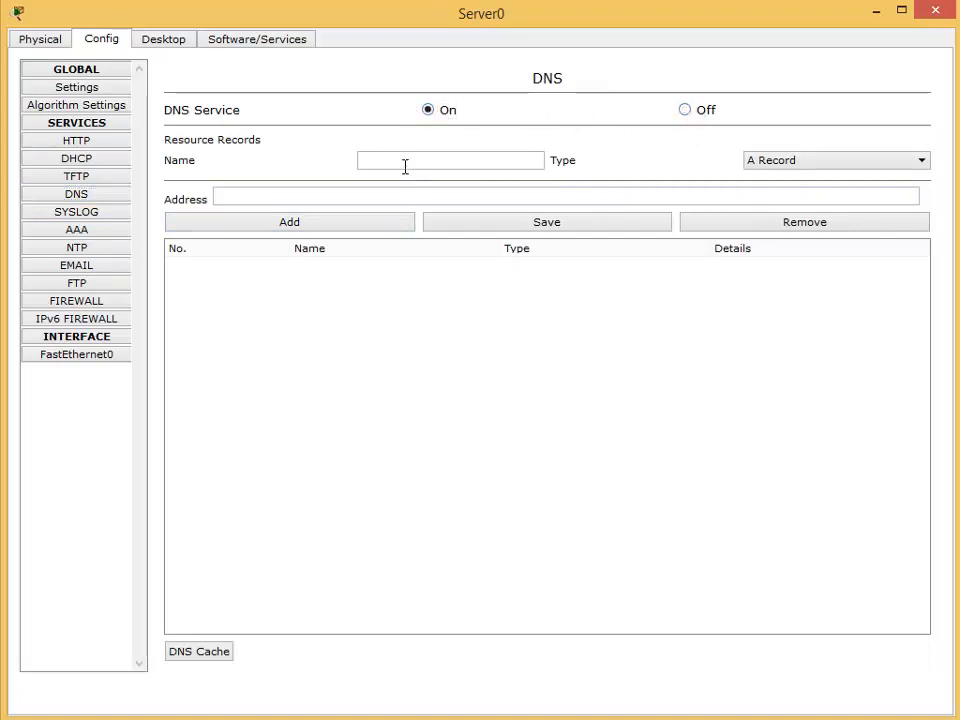
{"action": "type", "text": "PC1"}
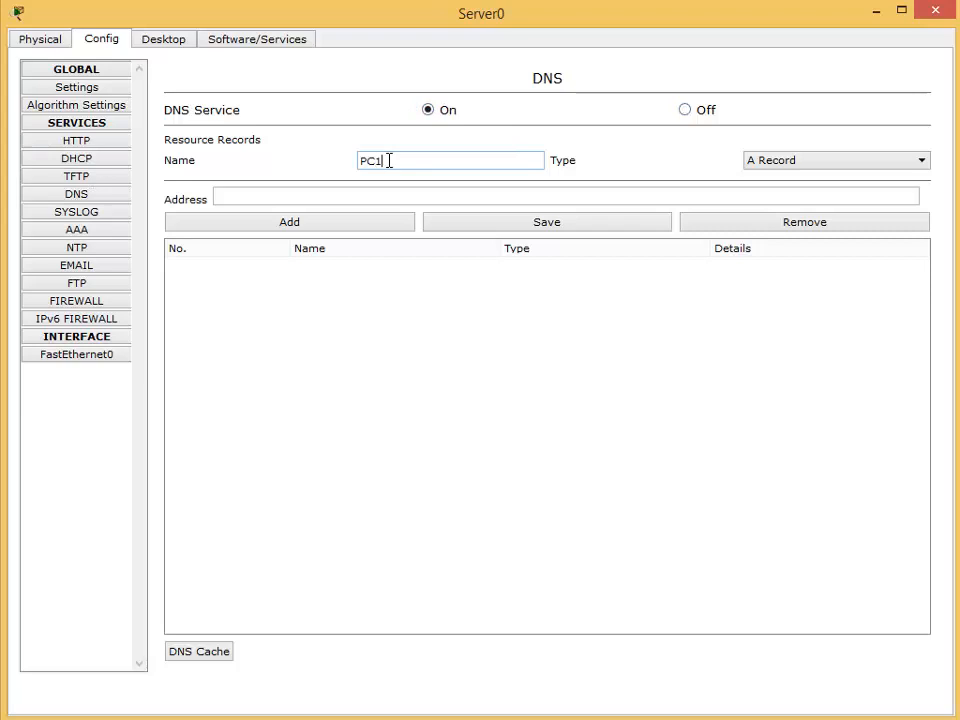
{"action": "left_click", "coordinate": [805, 163]}
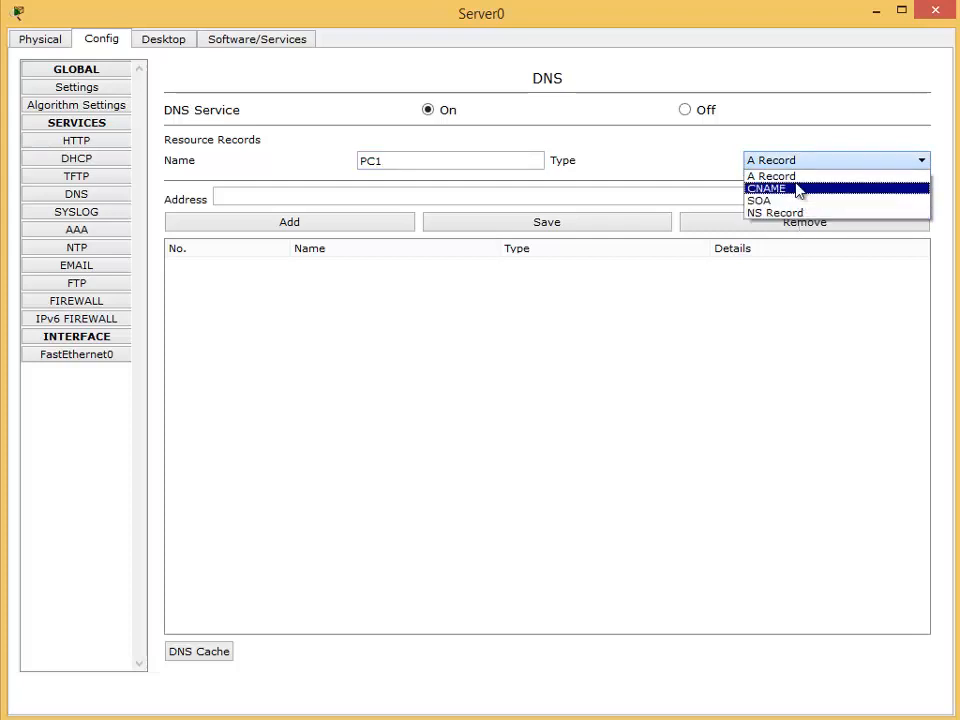
{"action": "left_click", "coordinate": [794, 179]}
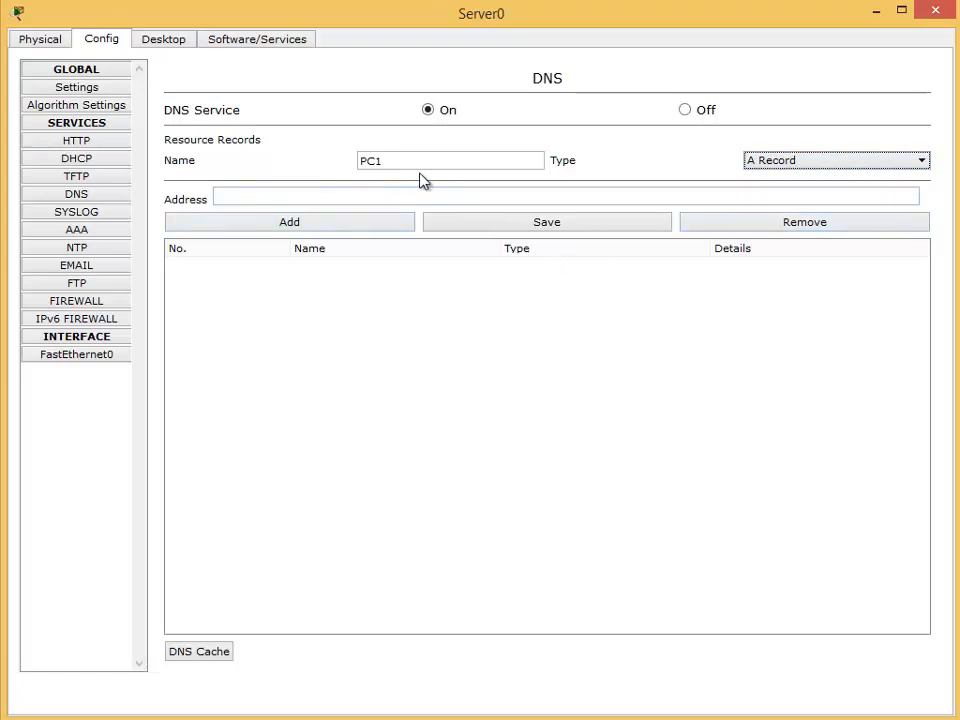
{"action": "left_click", "coordinate": [387, 196]}
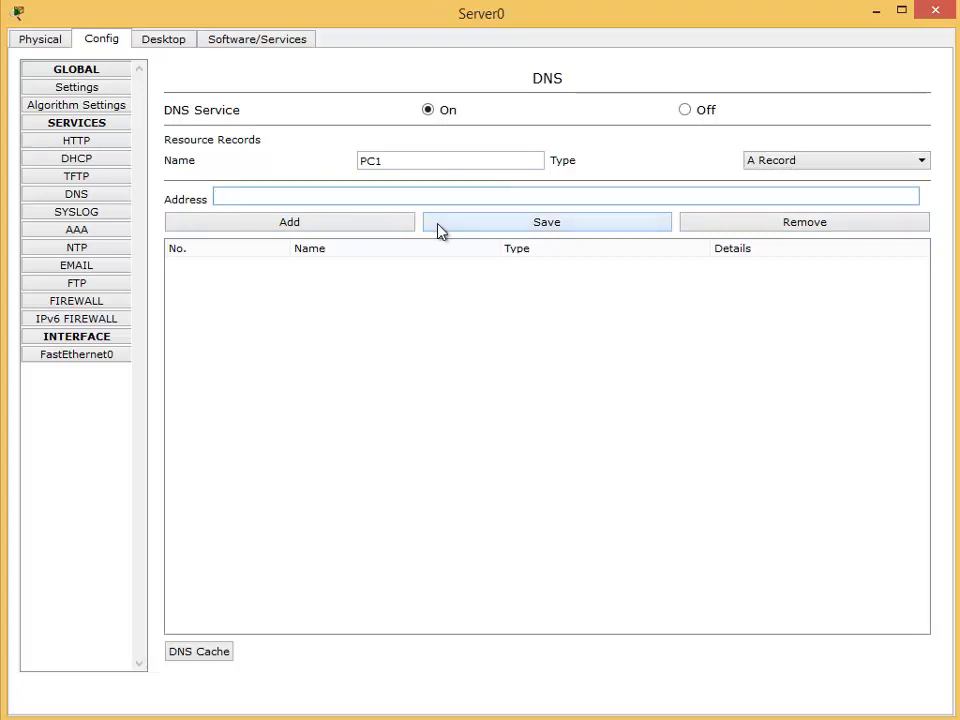
{"action": "type", "text": "192.168.100.1"}
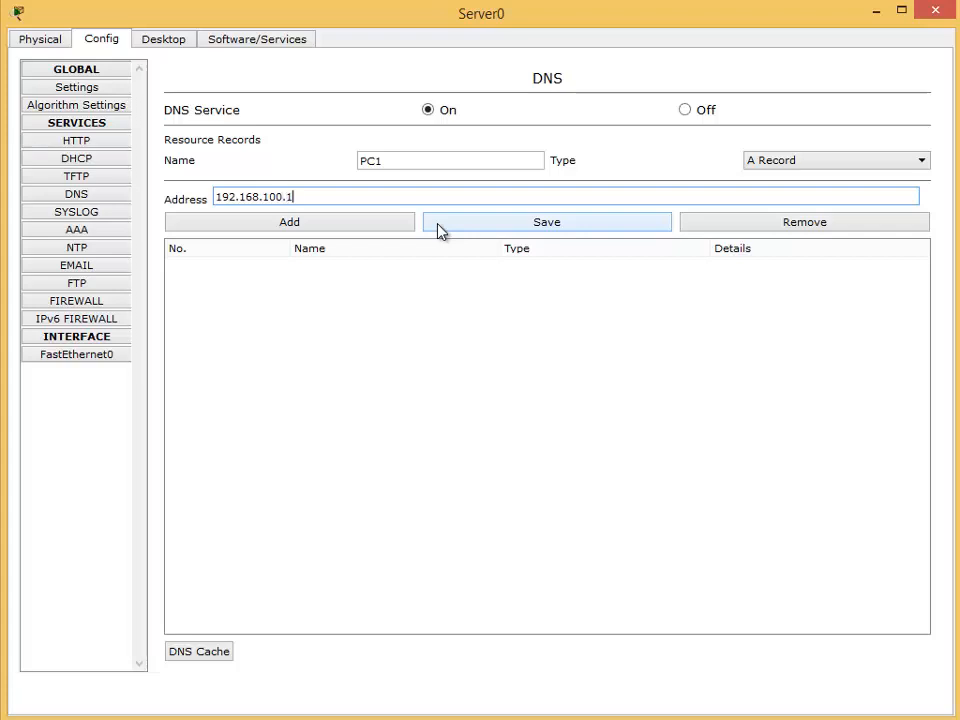
{"action": "left_click", "coordinate": [279, 230]}
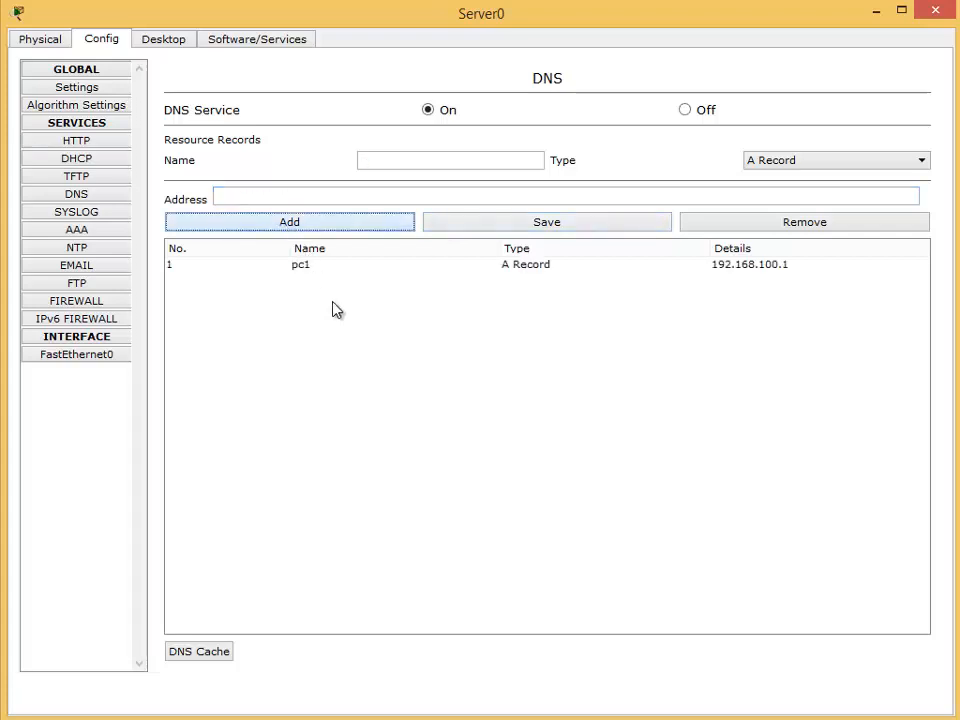
Step: Add a DNS A record for laptop1 with address 192.168.100.2
{"action": "left_click", "coordinate": [371, 163]}
{"action": "type", "text": "LAPTO"}
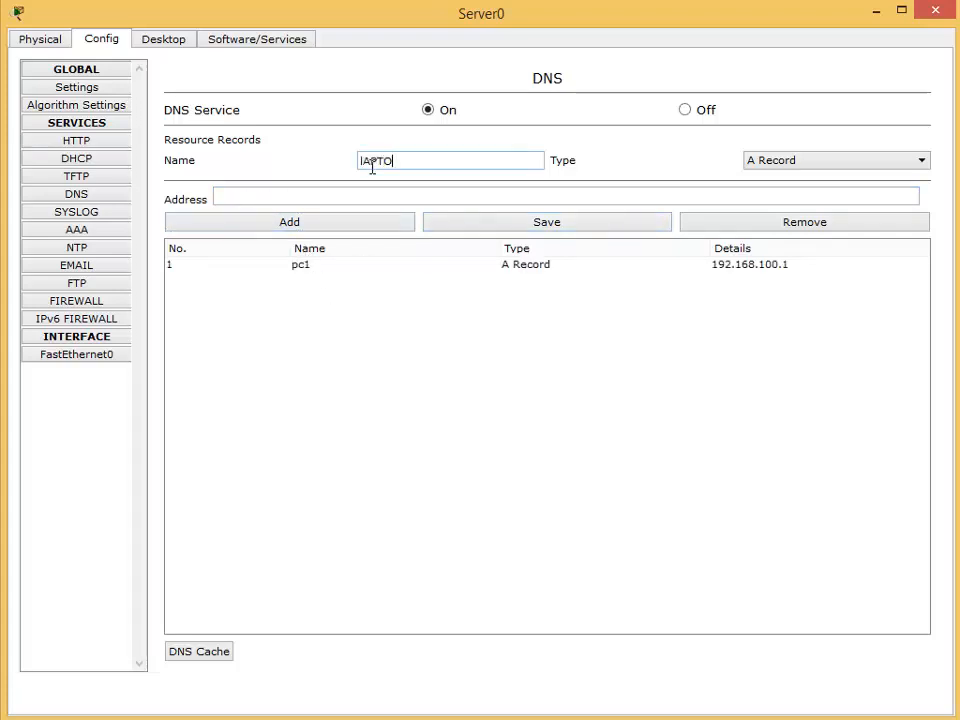
{"action": "type", "text": "P1"}
{"action": "left_click", "coordinate": [406, 192]}
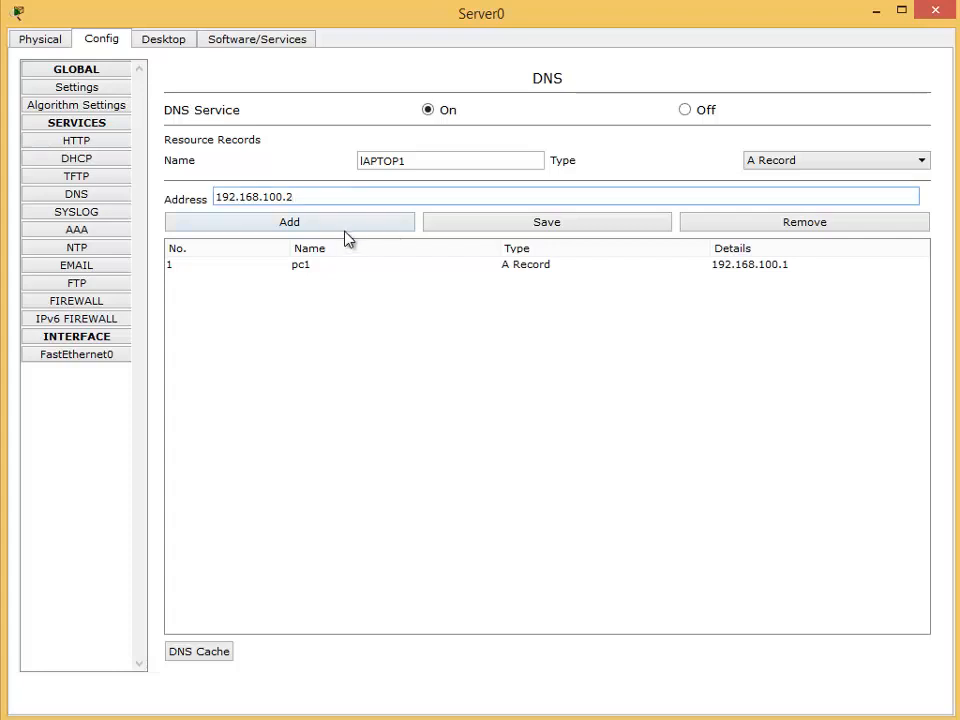
{"action": "left_click", "coordinate": [343, 224]}
{"action": "left_click", "coordinate": [411, 166]}
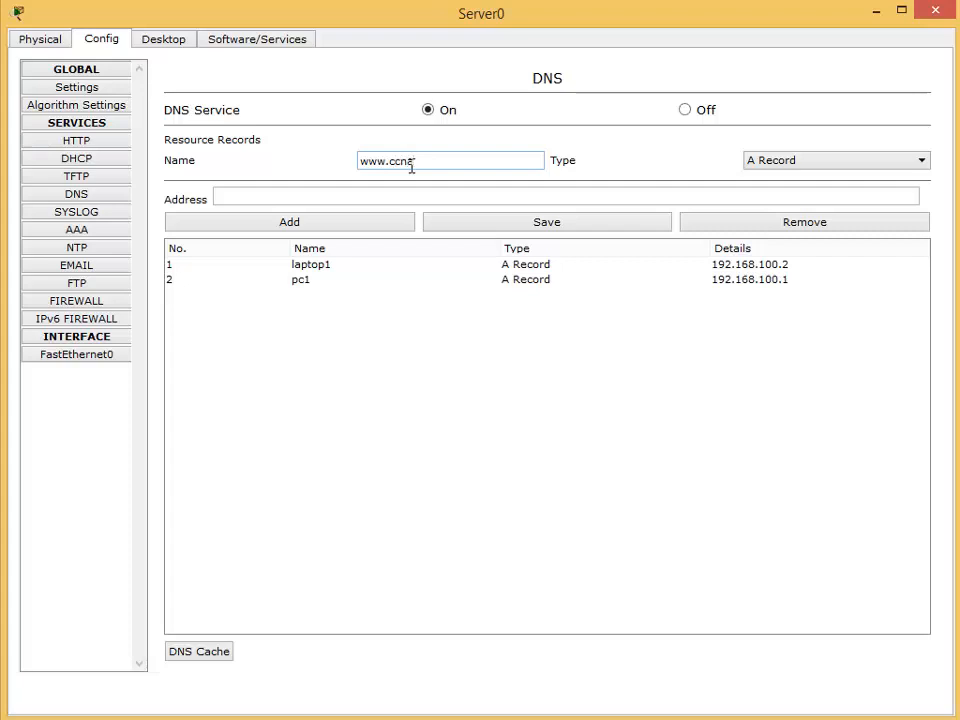
{"action": "left_click", "coordinate": [400, 193]}
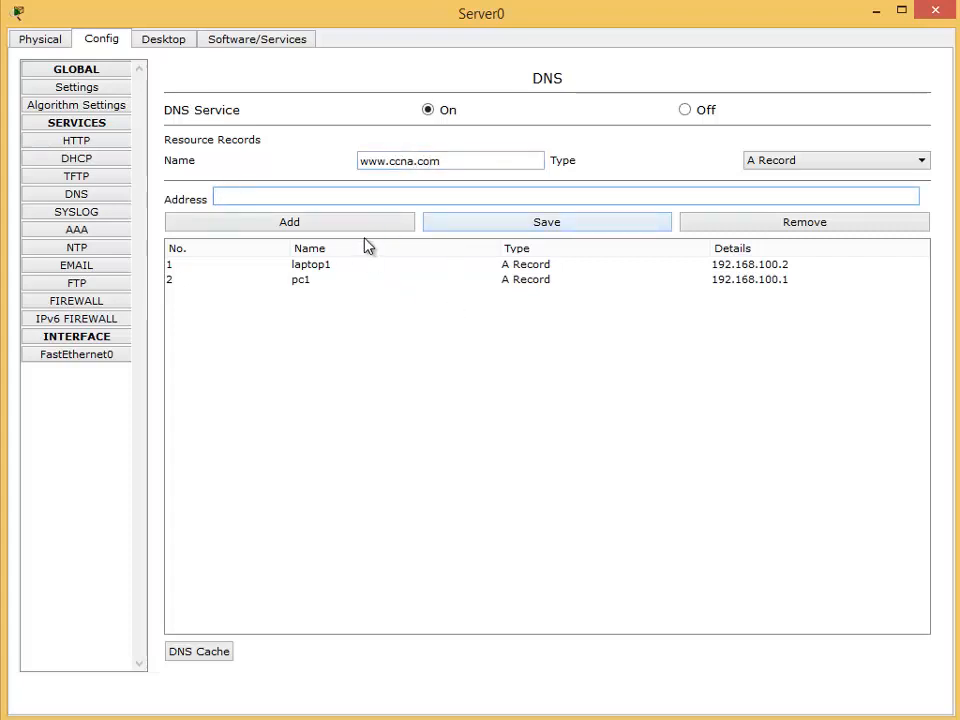
{"action": "type", "text": "192.168"}
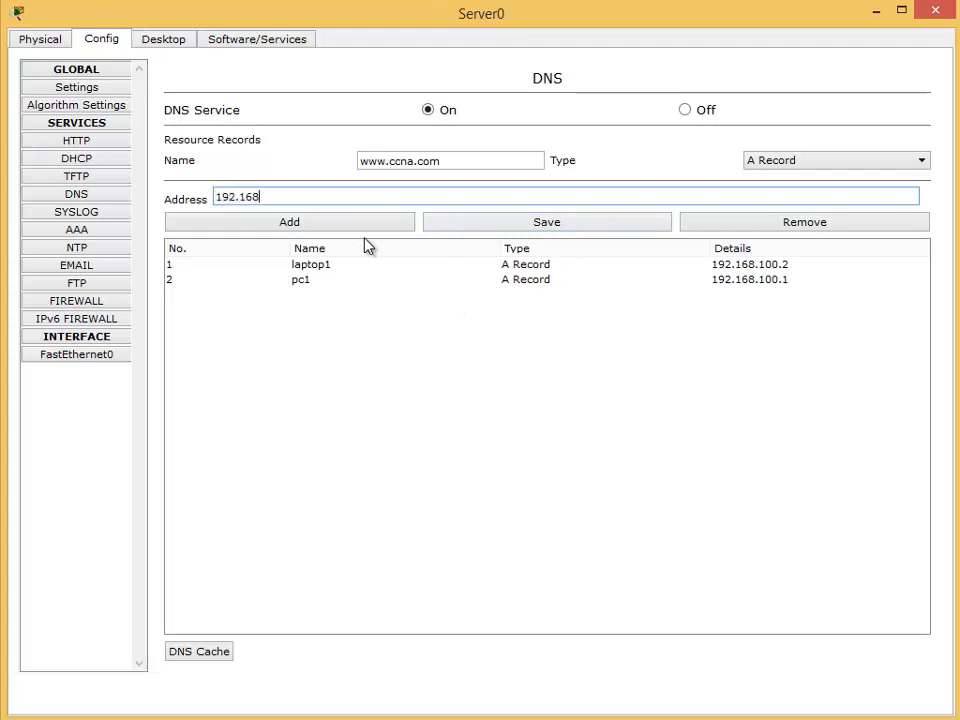
{"action": "type", "text": ".1."}
{"action": "key", "text": "BackSpace"}
{"action": "type", "text": "00.253"}
{"action": "left_click", "coordinate": [310, 222]}
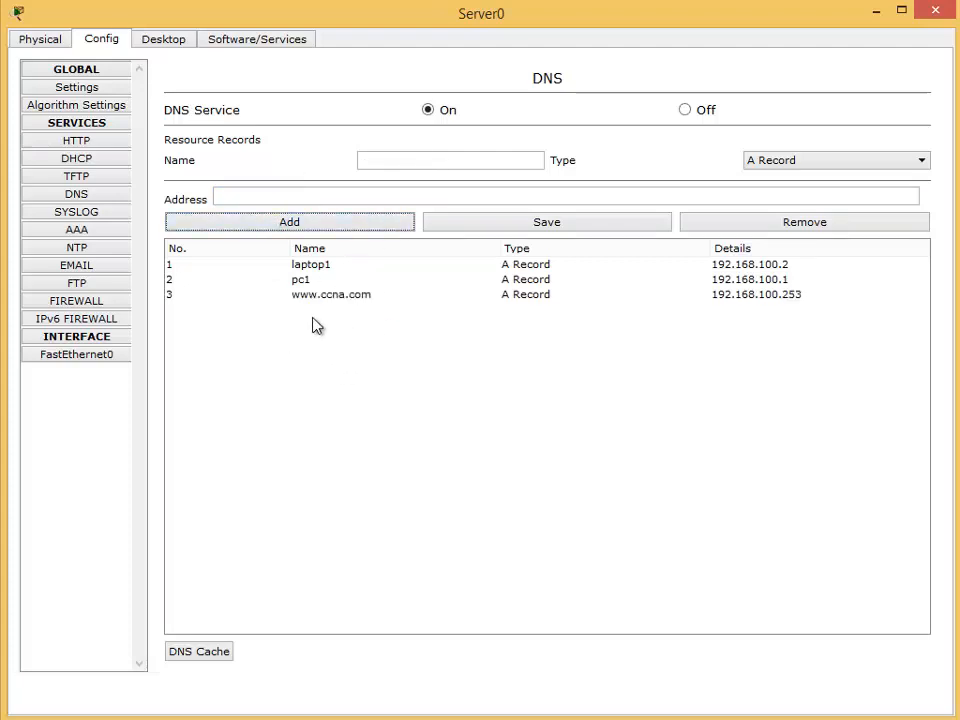
Step: Look through Server0's Syslog, AAA, NTP, Email, FTP and Firewall services and its desktop applications
{"action": "left_click", "coordinate": [120, 211]}
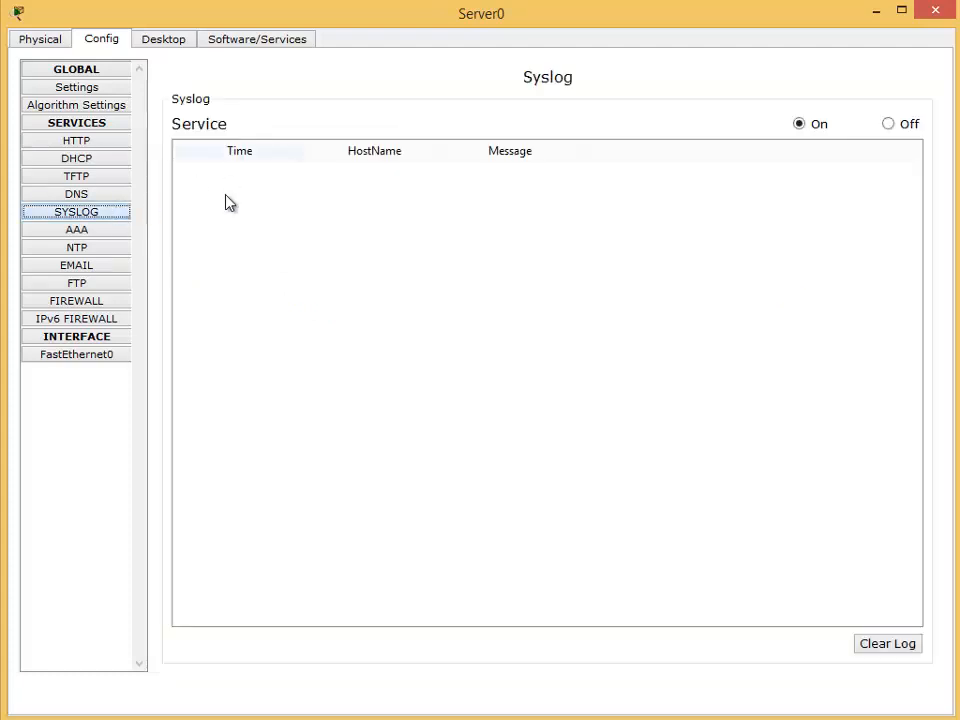
{"action": "left_click", "coordinate": [117, 231]}
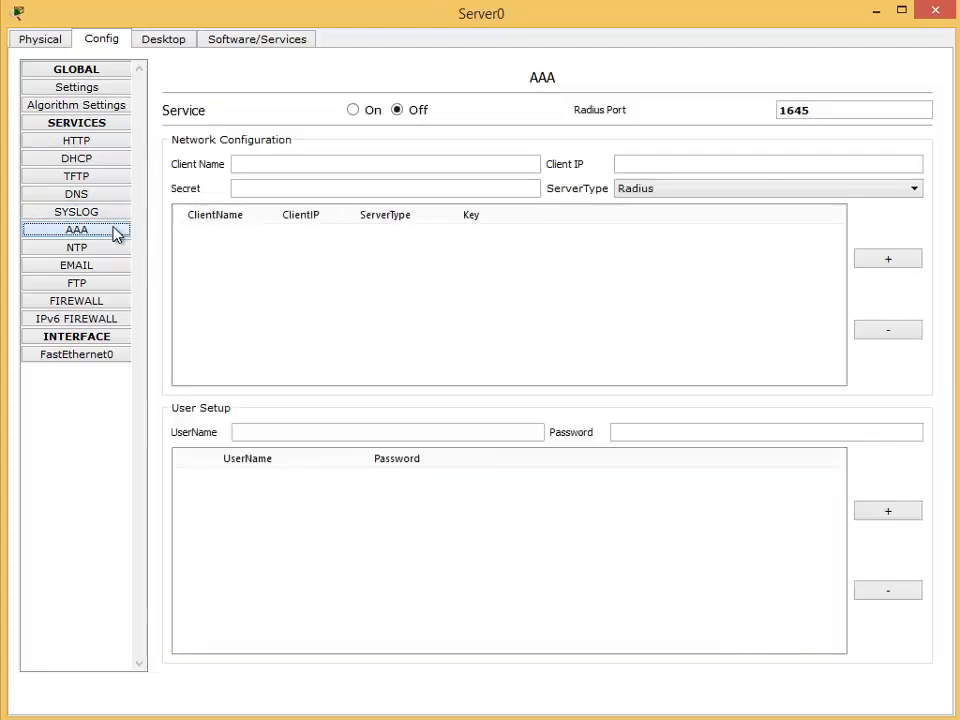
{"action": "left_click", "coordinate": [98, 249]}
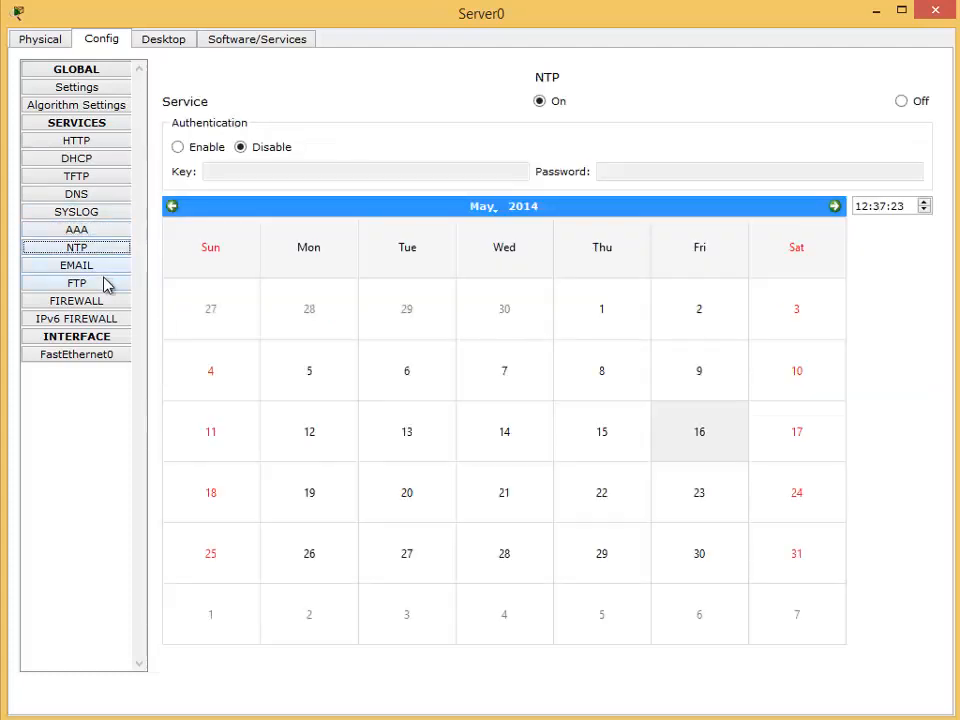
{"action": "left_click", "coordinate": [100, 268]}
{"action": "left_click", "coordinate": [100, 281]}
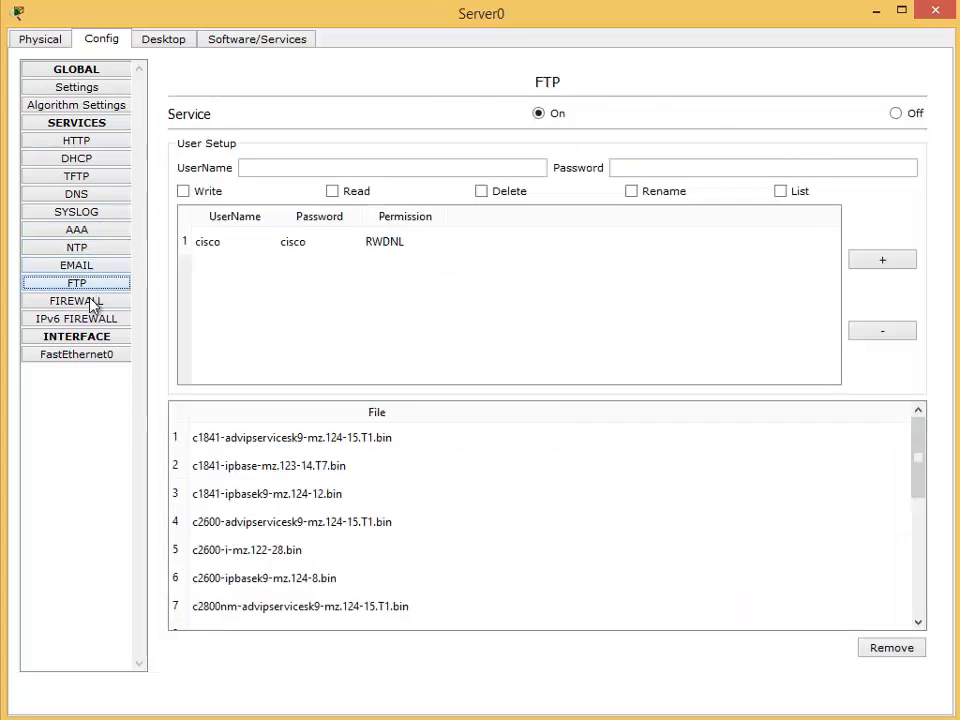
{"action": "left_click", "coordinate": [92, 301]}
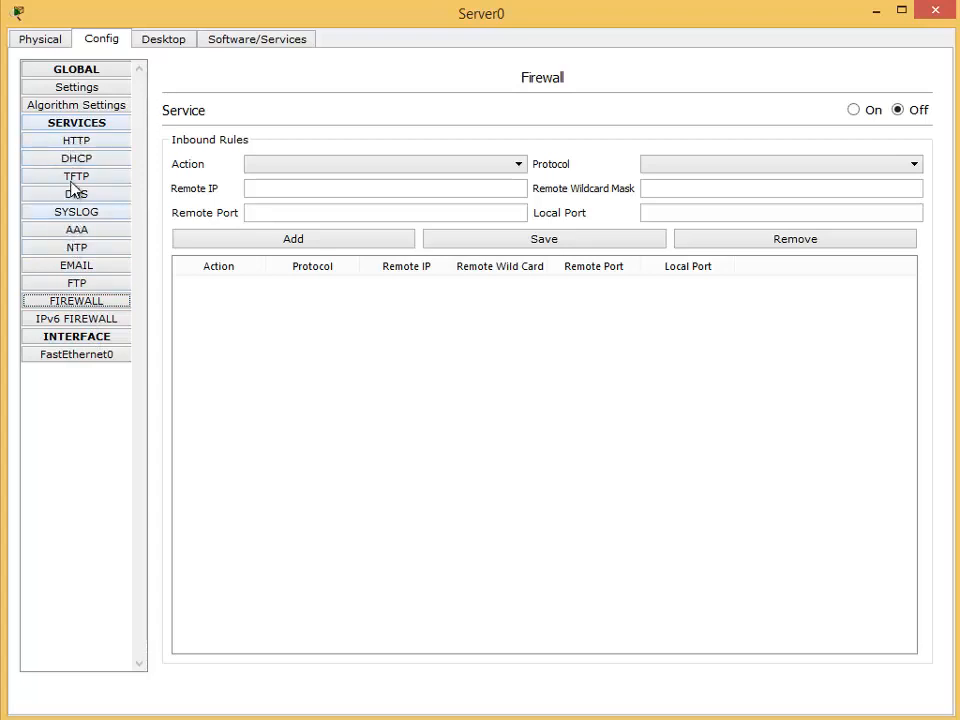
{"action": "left_click", "coordinate": [170, 42]}
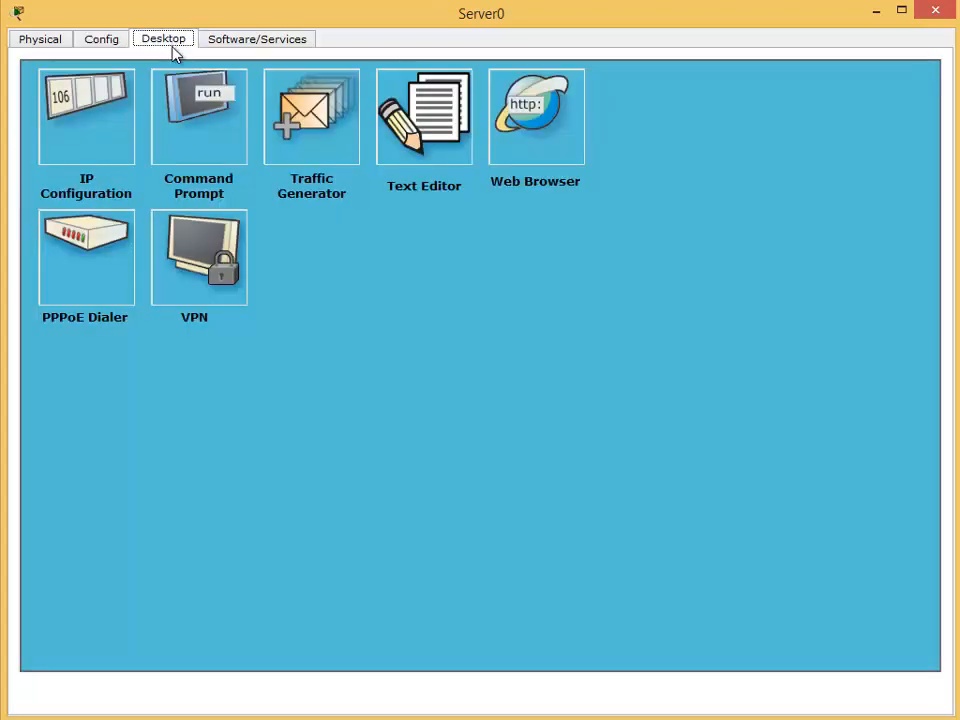
{"action": "left_click", "coordinate": [935, 10]}
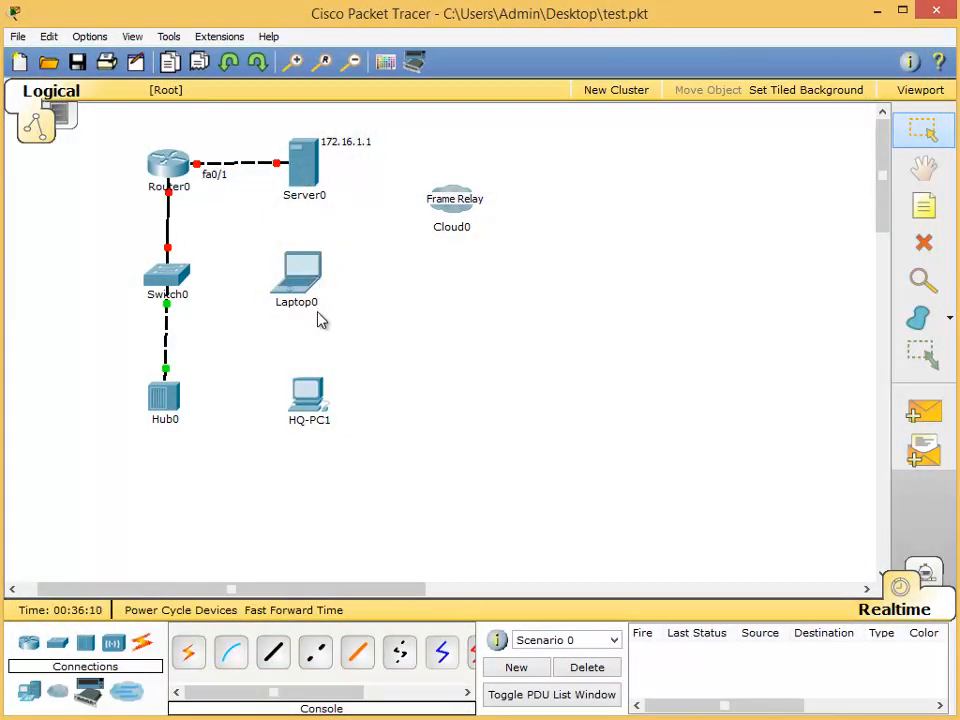
Step: Enlarge Laptop0's device window and remove the installed module from the laptop's expansion slot
{"action": "left_click", "coordinate": [302, 278]}
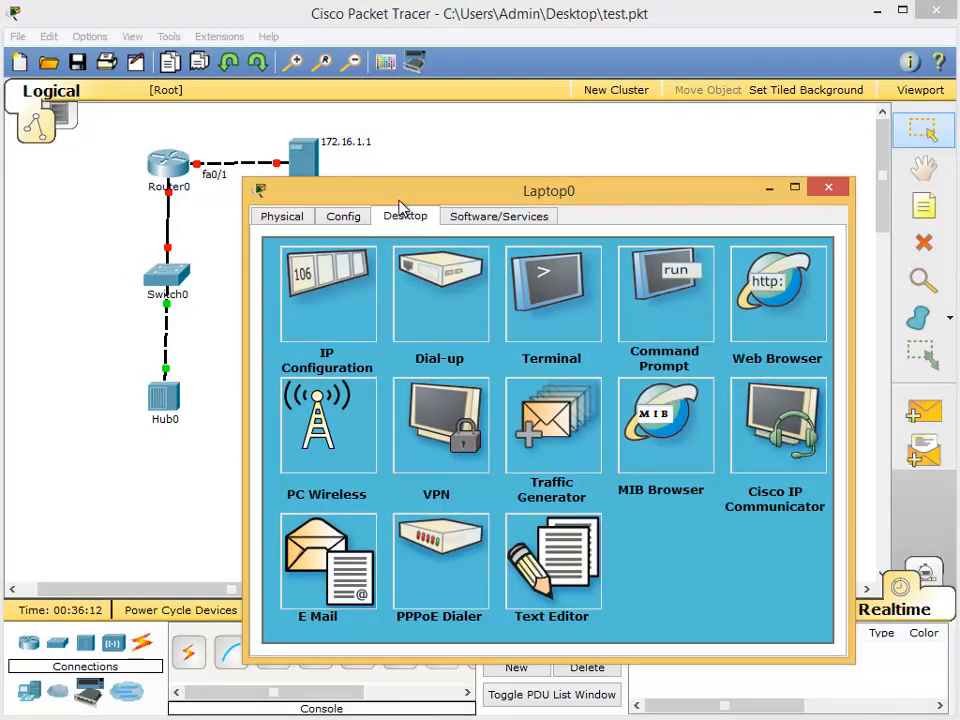
{"action": "left_click_drag", "start_coordinate": [402, 207], "coordinate": [176, 36]}
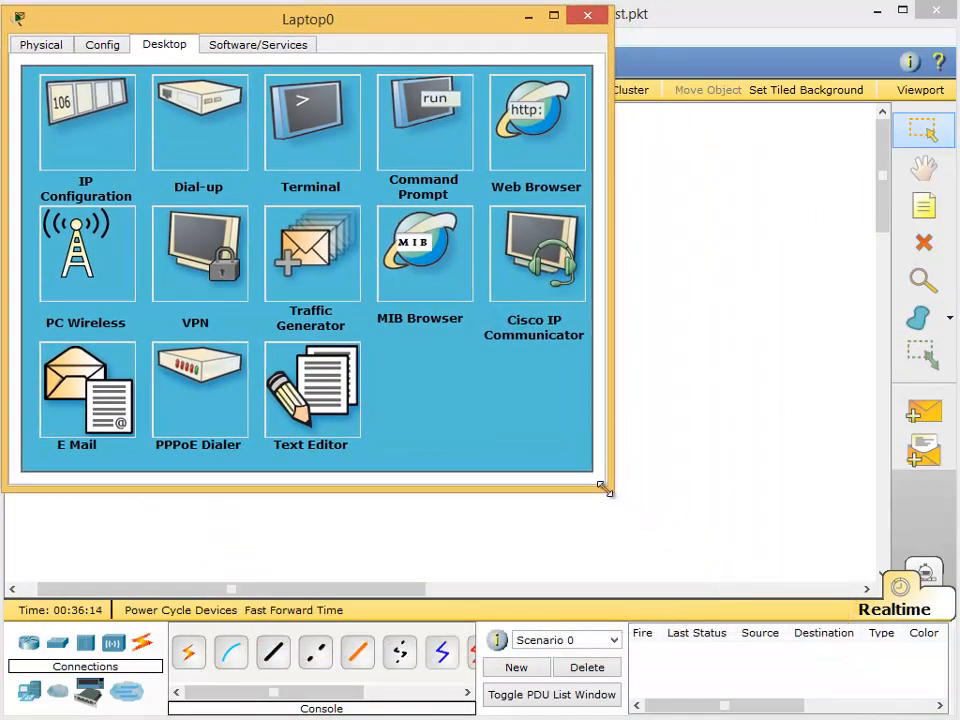
{"action": "left_click_drag", "start_coordinate": [604, 489], "coordinate": [948, 712]}
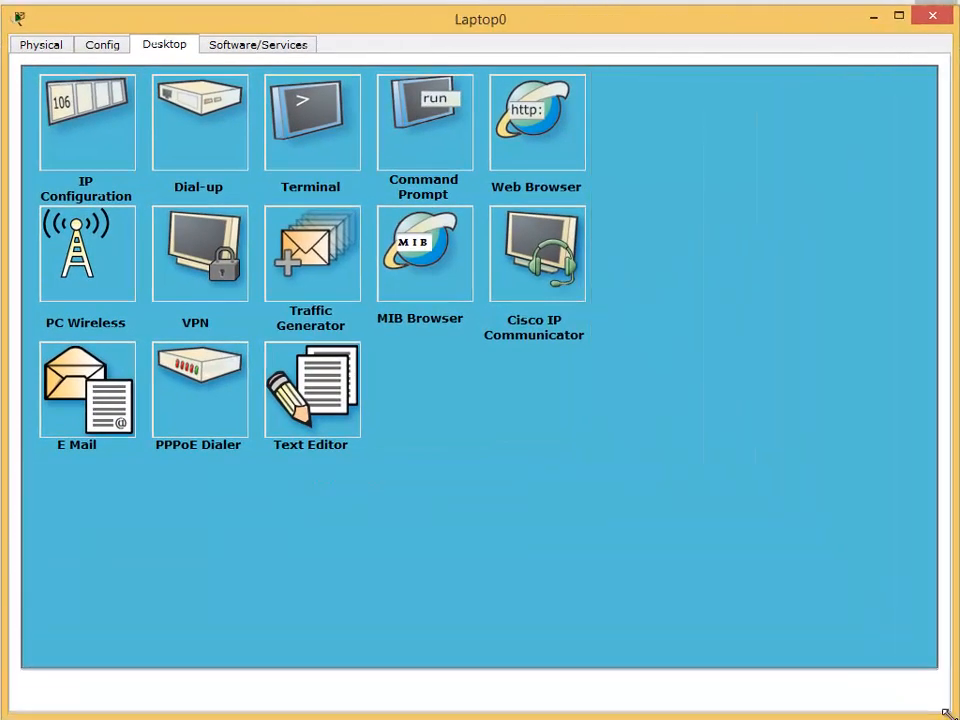
{"action": "left_click", "coordinate": [45, 45]}
{"action": "left_click_drag", "start_coordinate": [305, 390], "coordinate": [878, 652]}
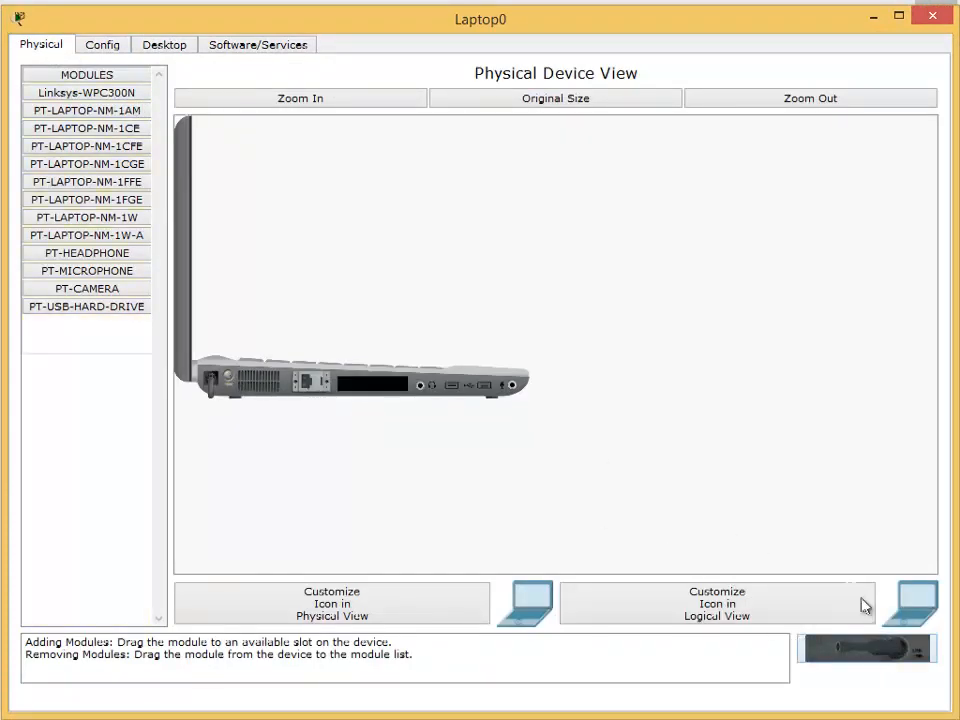
Step: Review Laptop0's available network modules, install PT-LAPTOP-NM-1CFE in the empty slot and power the laptop on
{"action": "left_click", "coordinate": [107, 116]}
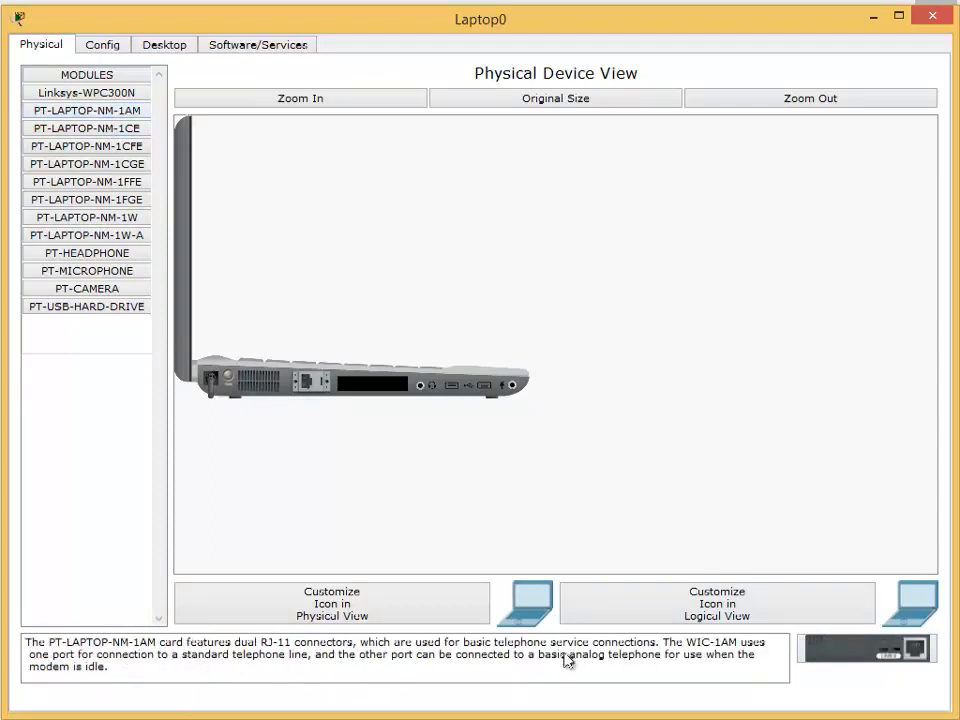
{"action": "left_click", "coordinate": [100, 138]}
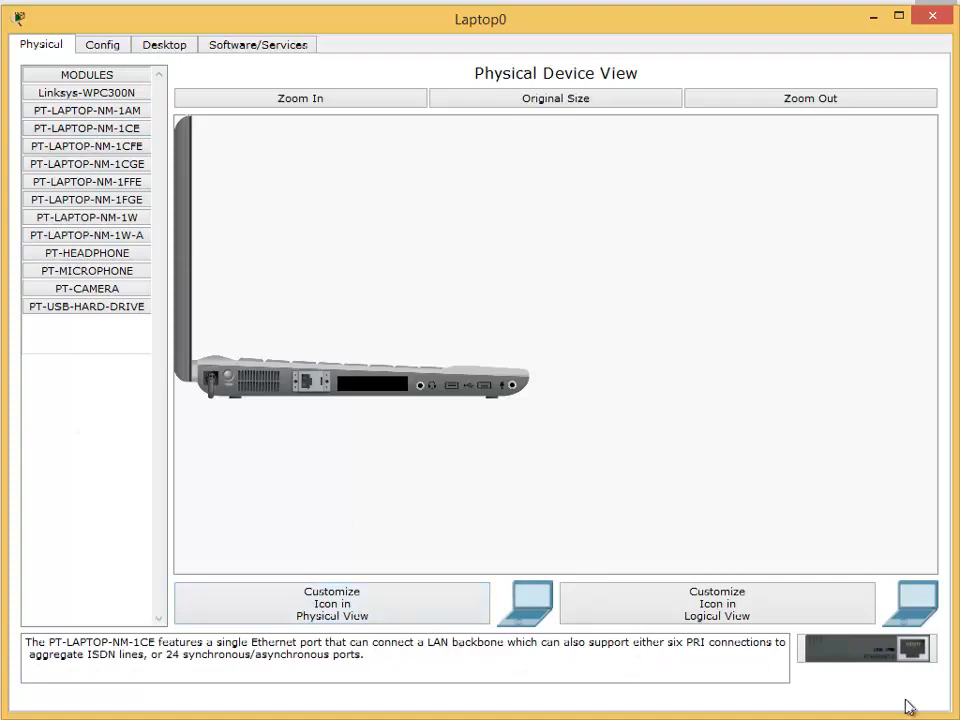
{"action": "left_click", "coordinate": [110, 146]}
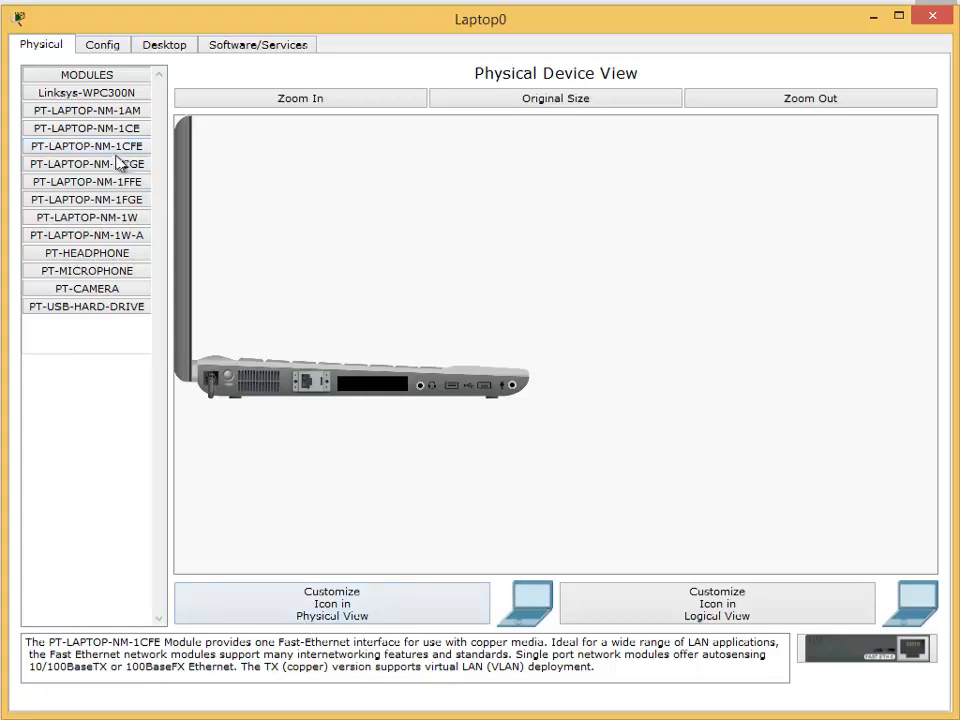
{"action": "left_click_drag", "start_coordinate": [111, 146], "coordinate": [380, 388]}
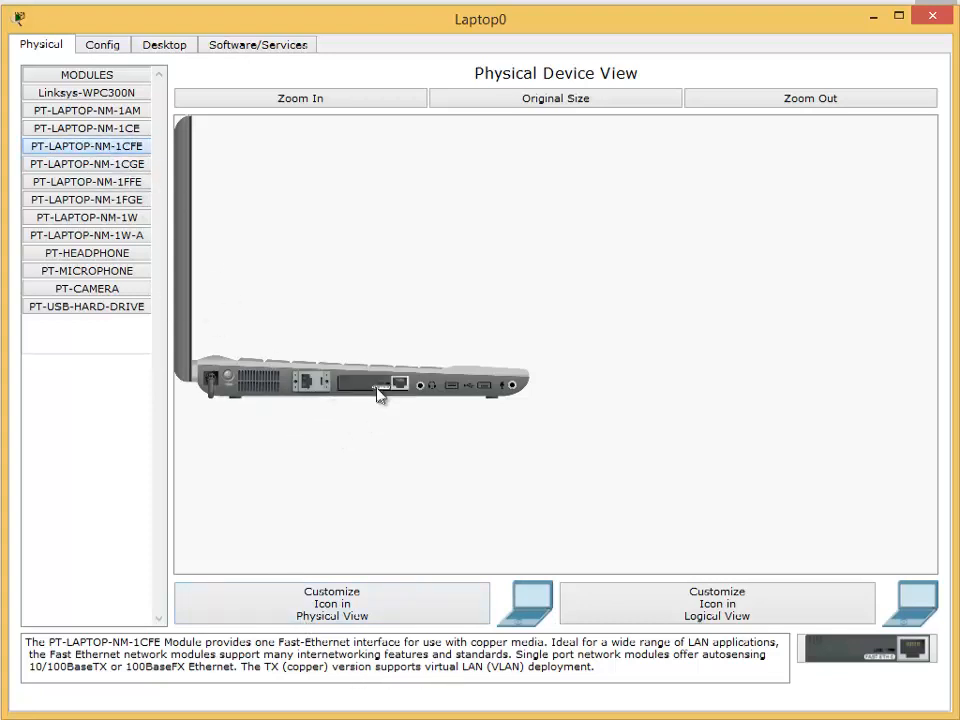
{"action": "left_click", "coordinate": [233, 376]}
Step: Set Laptop0's static IP address to 192.168.100.2 with subnet mask 255.255.255.0
{"action": "left_click", "coordinate": [157, 52]}
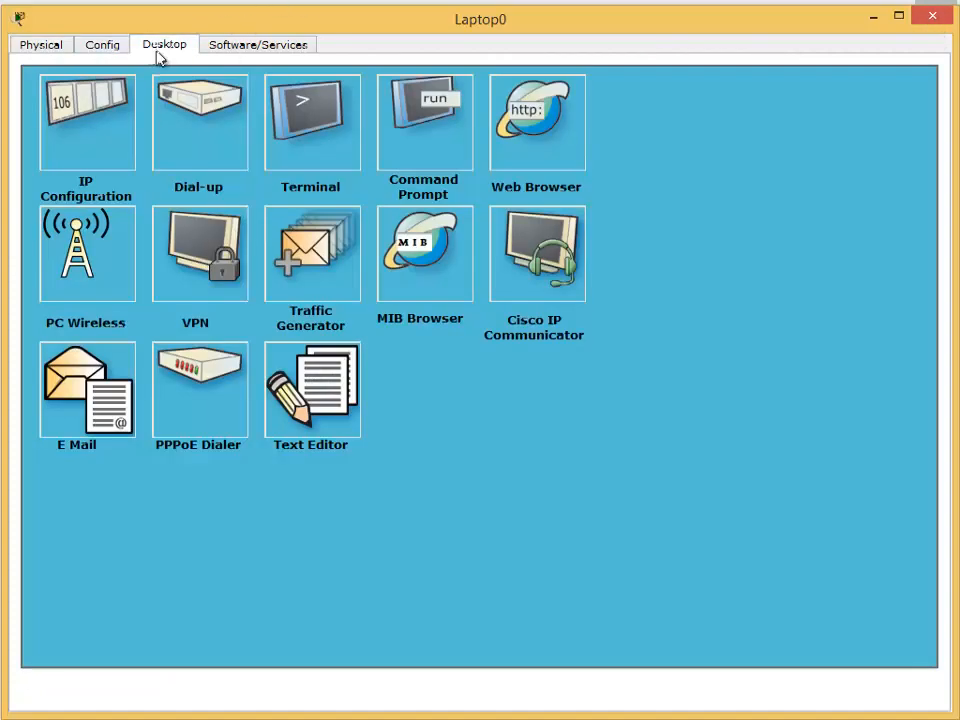
{"action": "left_click", "coordinate": [86, 128]}
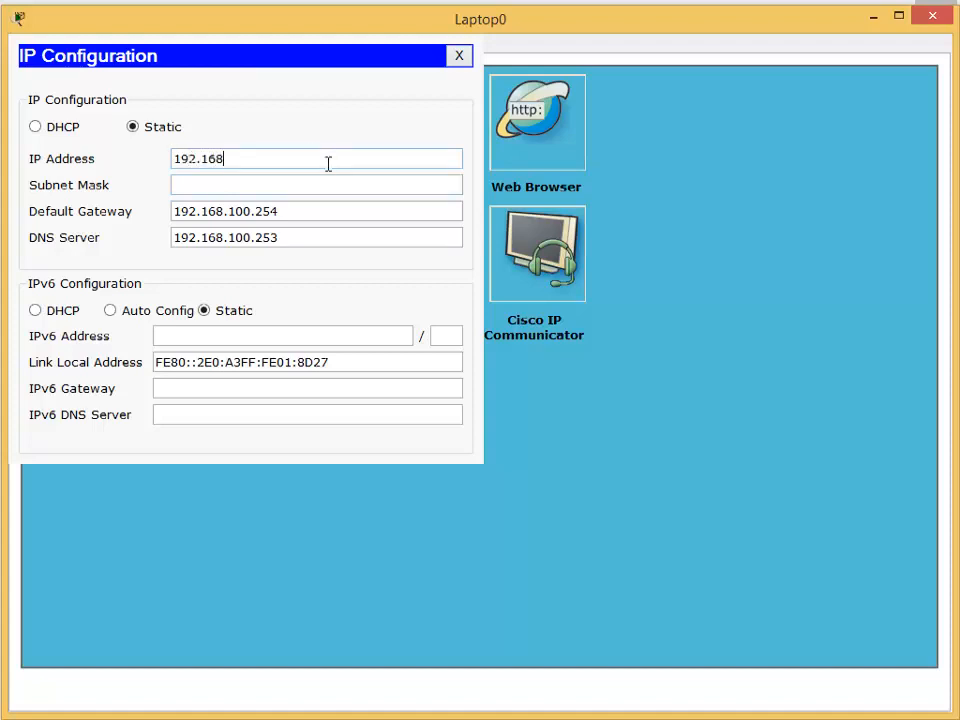
{"action": "type", "text": "2"}
{"action": "key", "text": "Tab"}
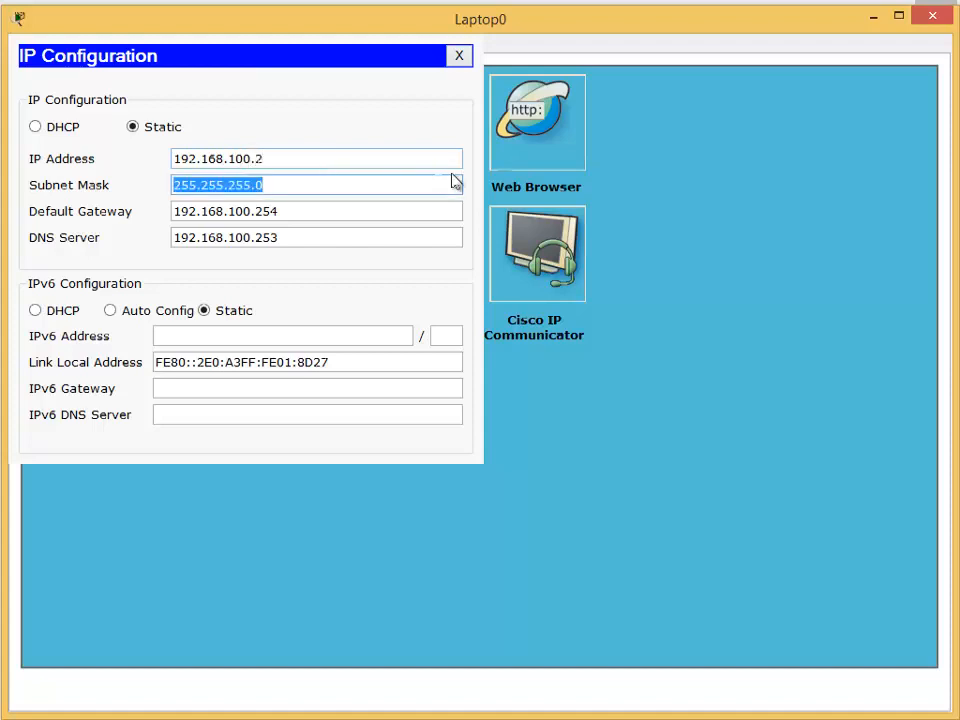
{"action": "left_click_drag", "start_coordinate": [266, 158], "coordinate": [101, 167]}
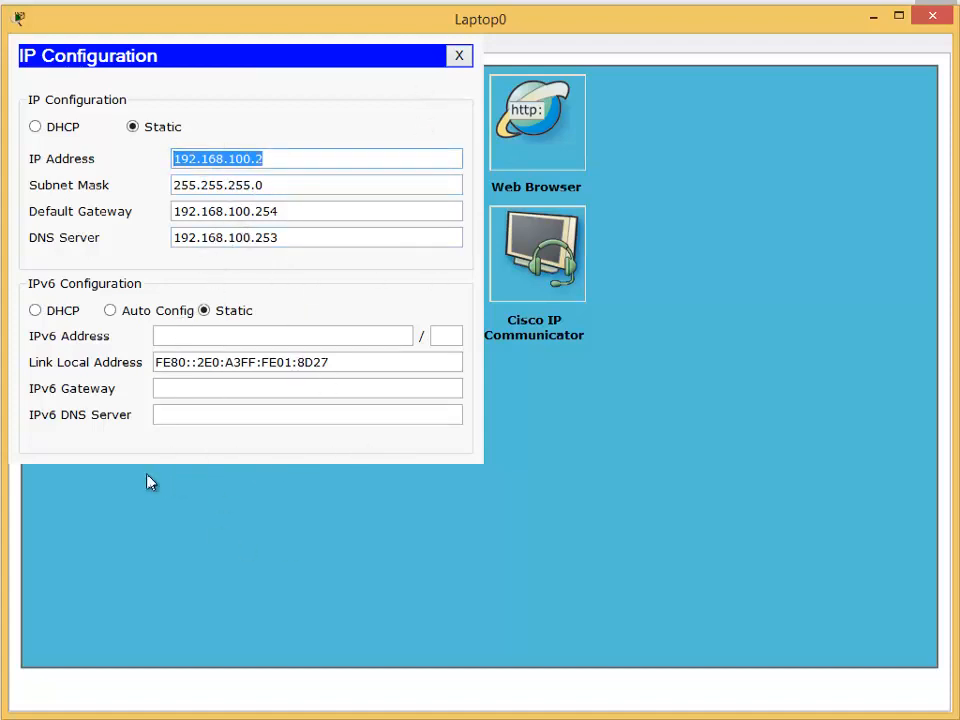
{"action": "left_click", "coordinate": [459, 55]}
{"action": "left_click", "coordinate": [922, 26]}
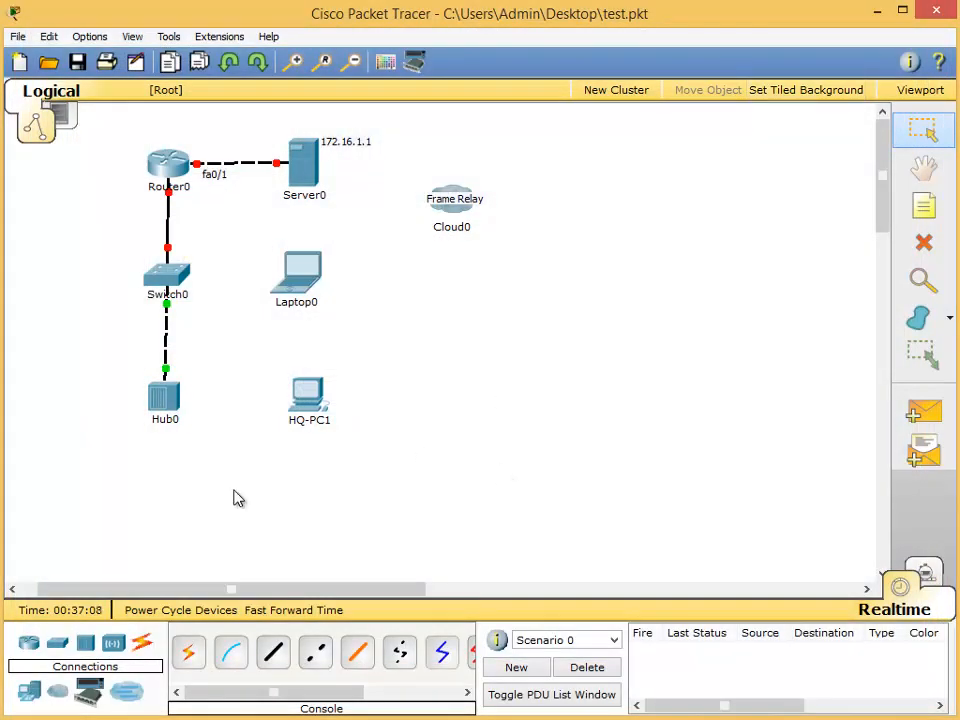
Step: Align HQ-PC1 beside Hub0 and connect its FastEthernet0 port to the hub with a copper straight-through cable
{"action": "left_click", "coordinate": [300, 408]}
{"action": "left_click_drag", "start_coordinate": [300, 408], "coordinate": [293, 412]}
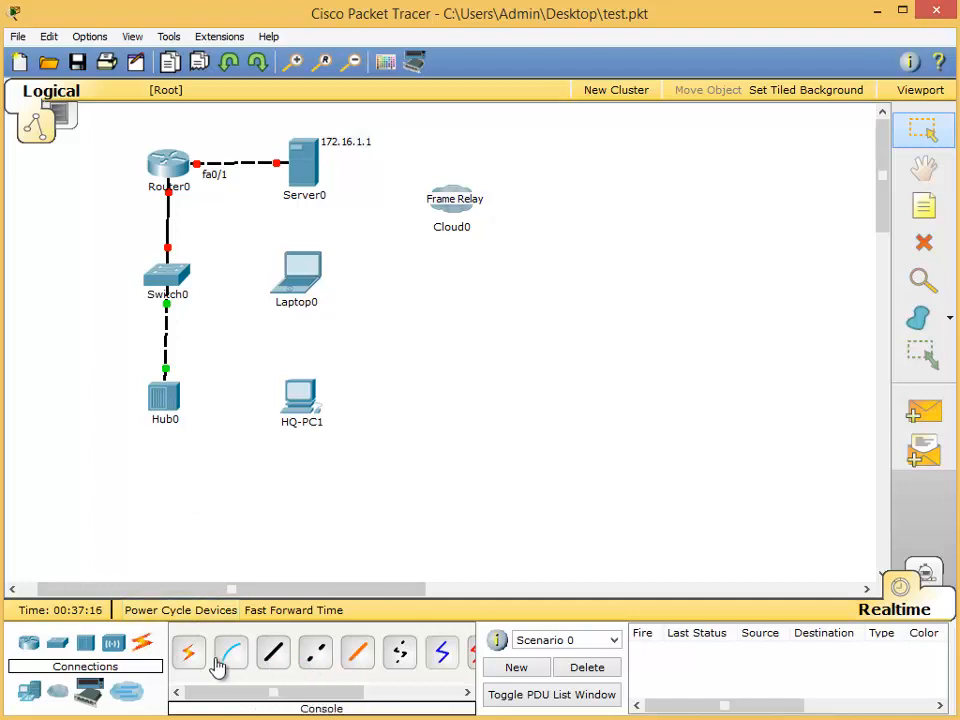
{"action": "left_click", "coordinate": [273, 652]}
{"action": "left_click", "coordinate": [303, 405]}
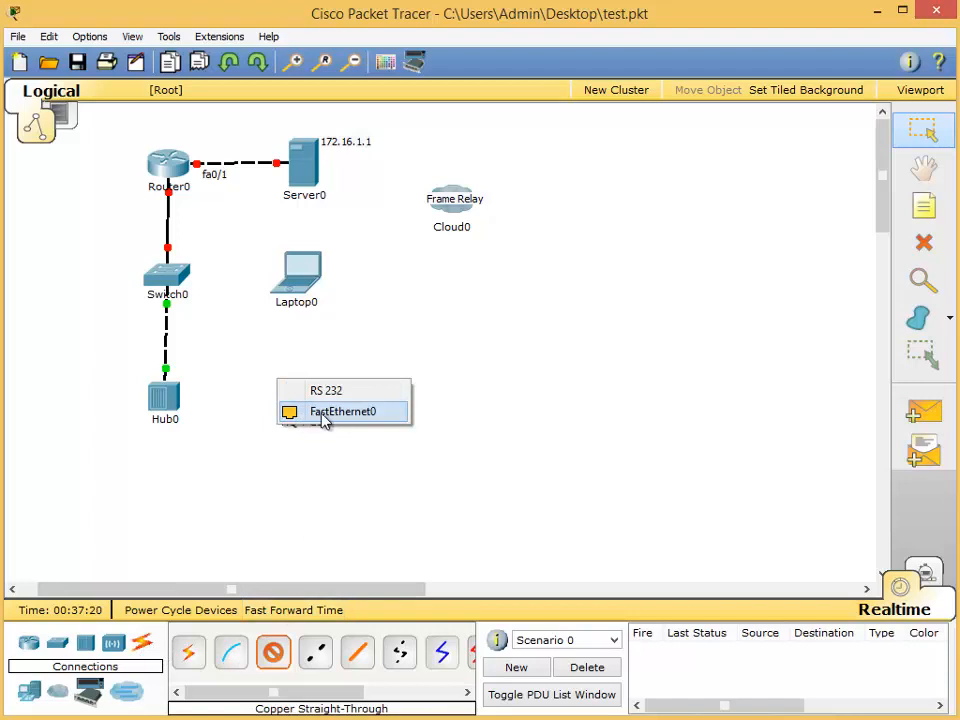
{"action": "left_click", "coordinate": [318, 411]}
{"action": "left_click", "coordinate": [165, 408]}
{"action": "left_click", "coordinate": [180, 395]}
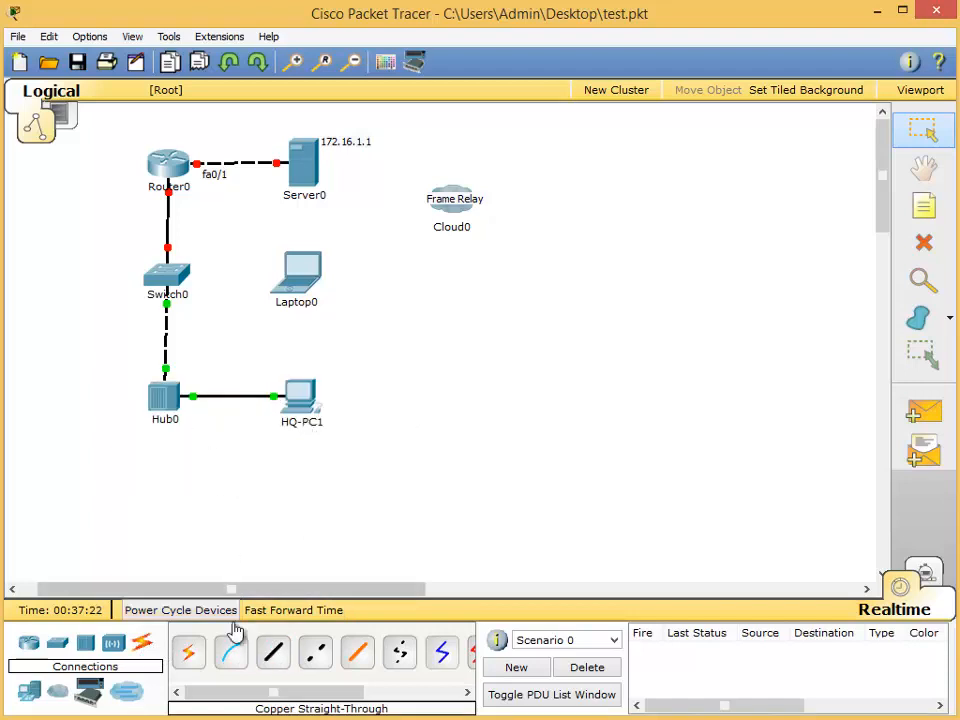
Step: Connect Laptop0 to Switch0's FastEthernet0/3 port with a copper straight-through cable
{"action": "left_click", "coordinate": [275, 655]}
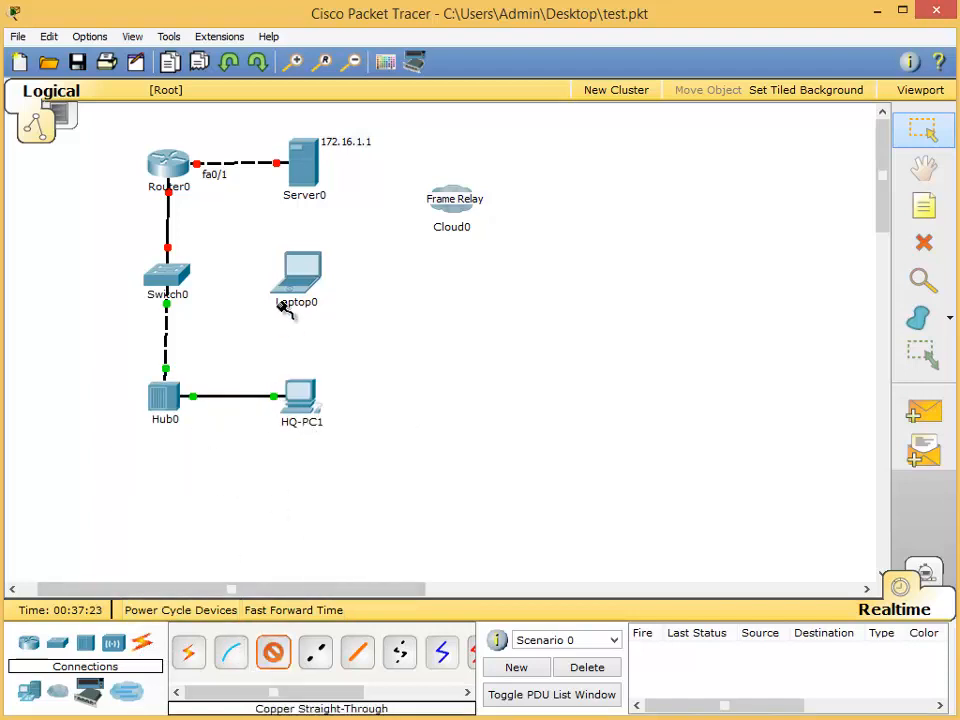
{"action": "left_click", "coordinate": [300, 276]}
{"action": "left_click", "coordinate": [311, 290]}
{"action": "left_click", "coordinate": [167, 280]}
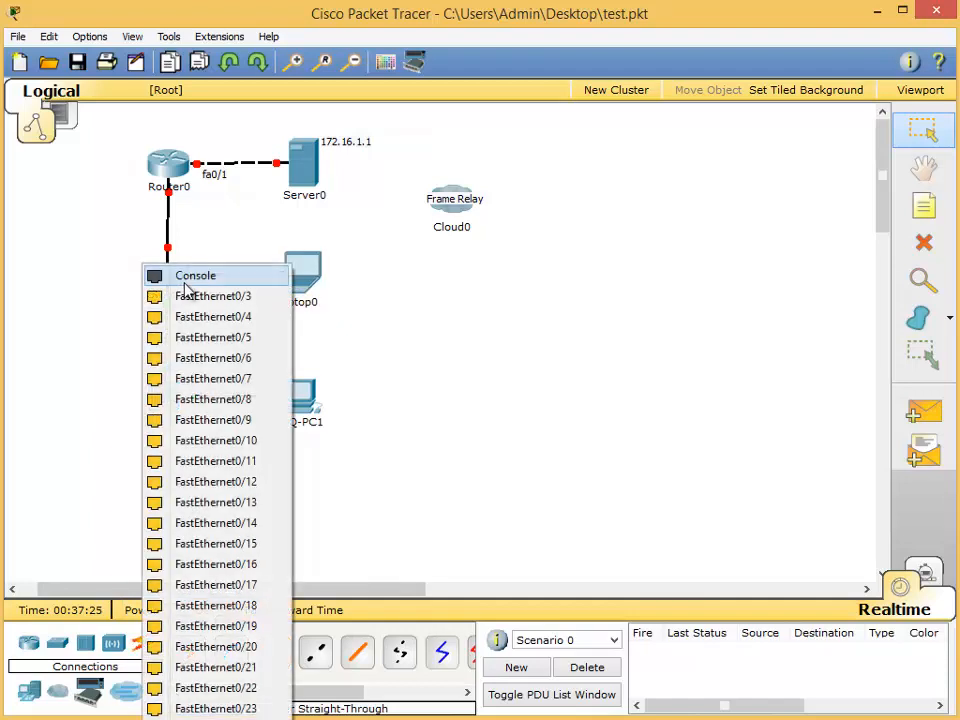
{"action": "left_click", "coordinate": [199, 296]}
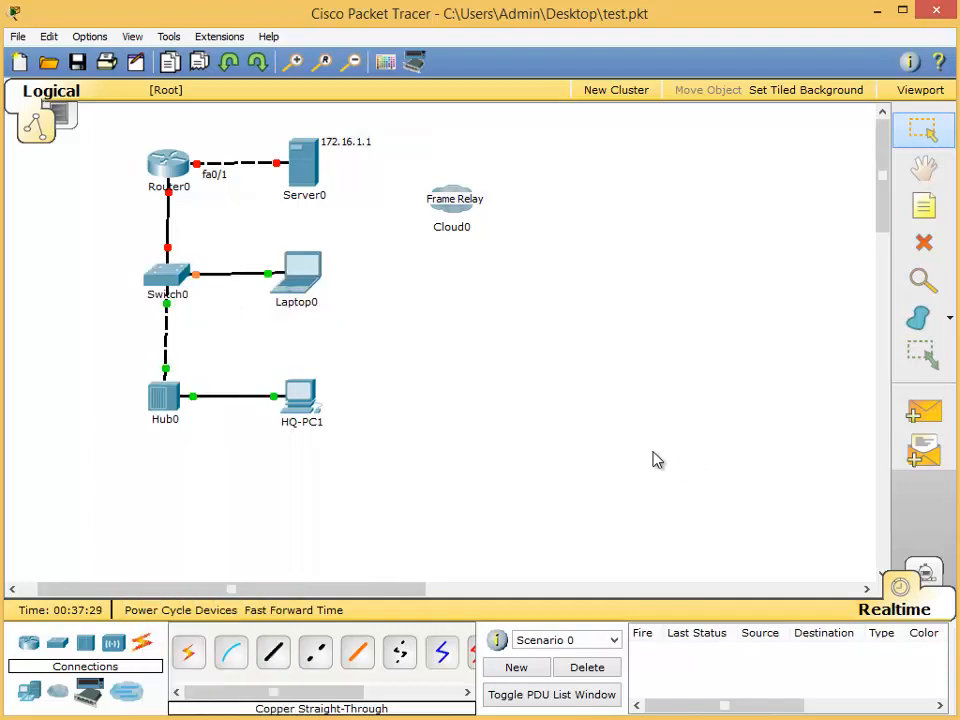
Step: Examine Hub0's physical modules and its global configuration settings
{"action": "left_click", "coordinate": [162, 400]}
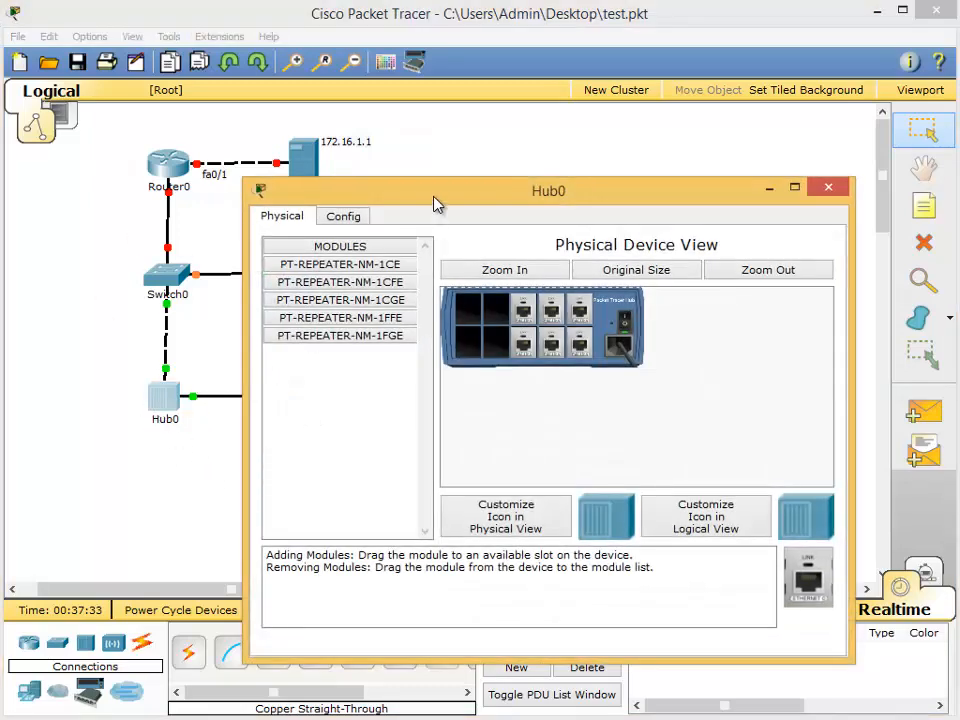
{"action": "left_click_drag", "start_coordinate": [435, 205], "coordinate": [348, 113]}
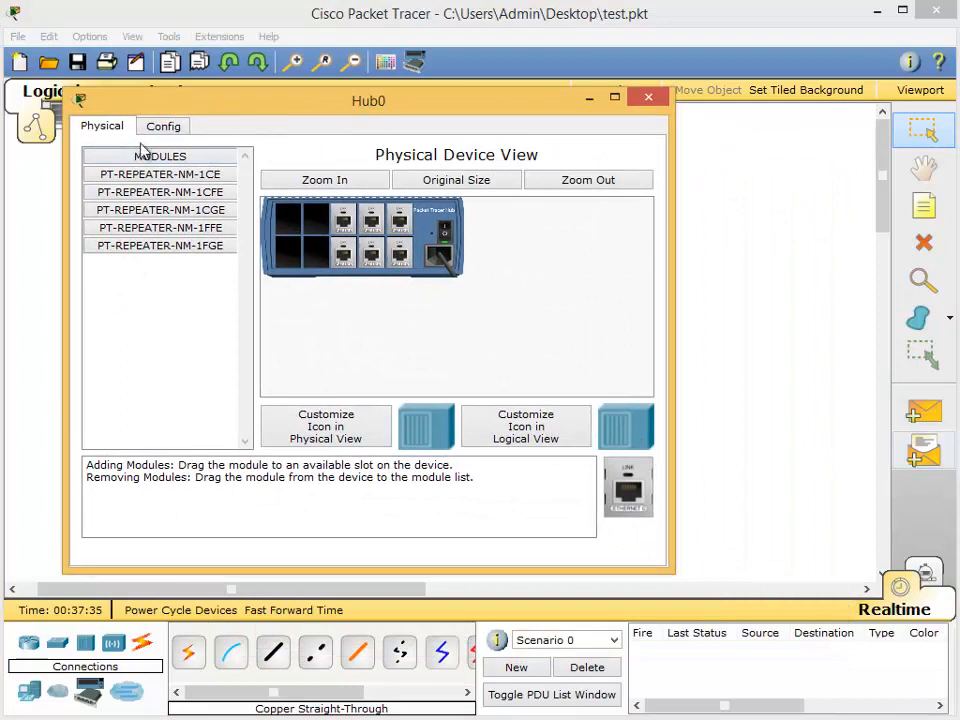
{"action": "left_click", "coordinate": [173, 132]}
{"action": "double_click", "coordinate": [364, 186]}
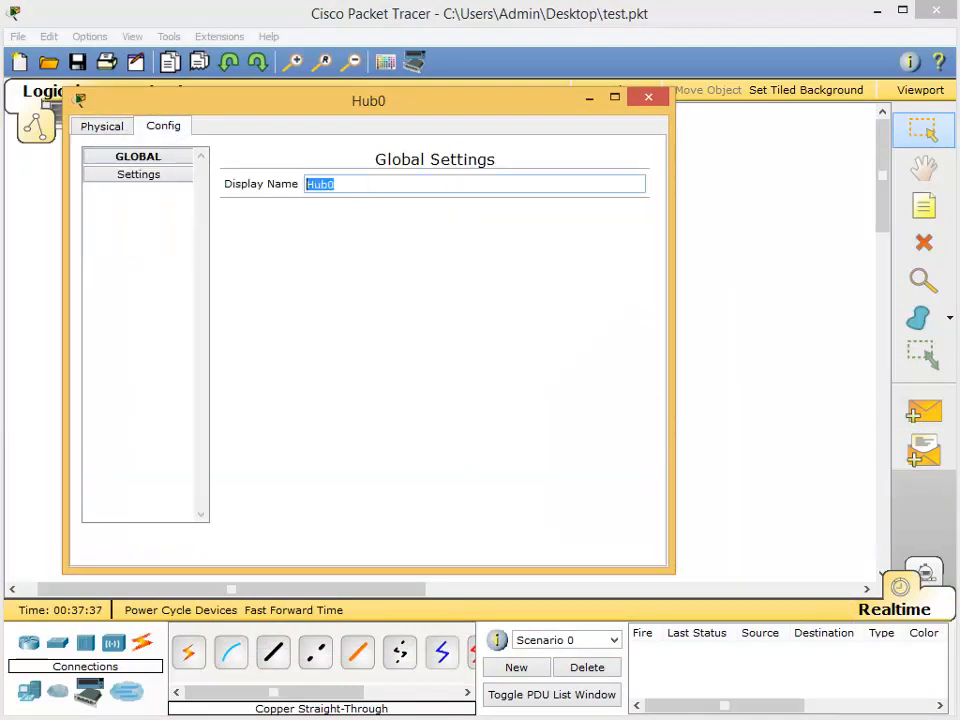
{"action": "left_click", "coordinate": [642, 100]}
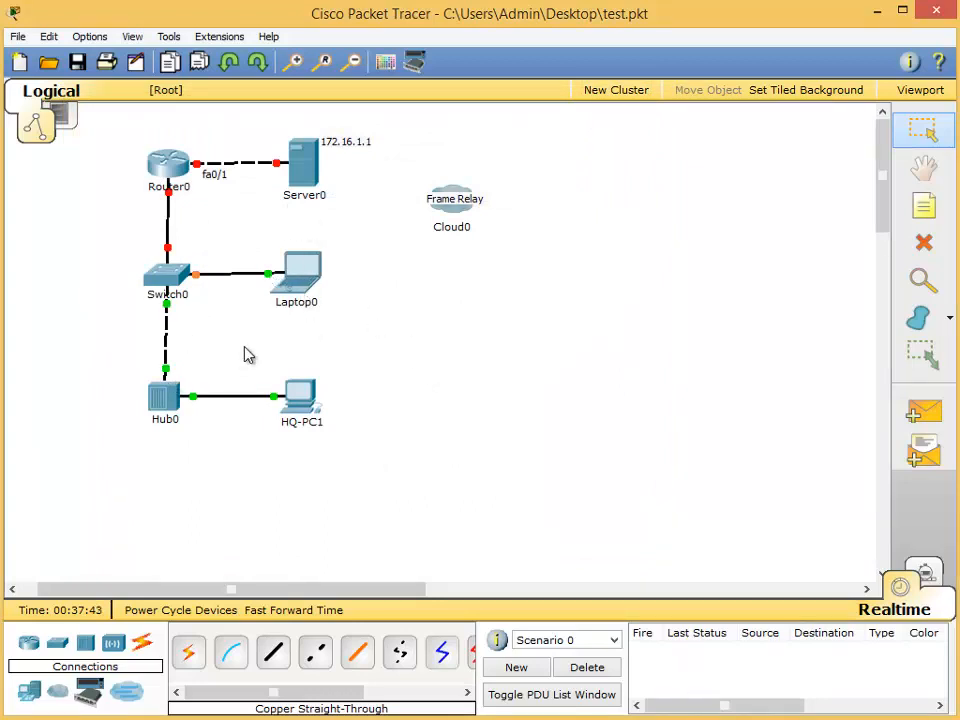
Step: Rename Laptop0 as HQ-Laptop1 in the topology
{"action": "left_click", "coordinate": [302, 304]}
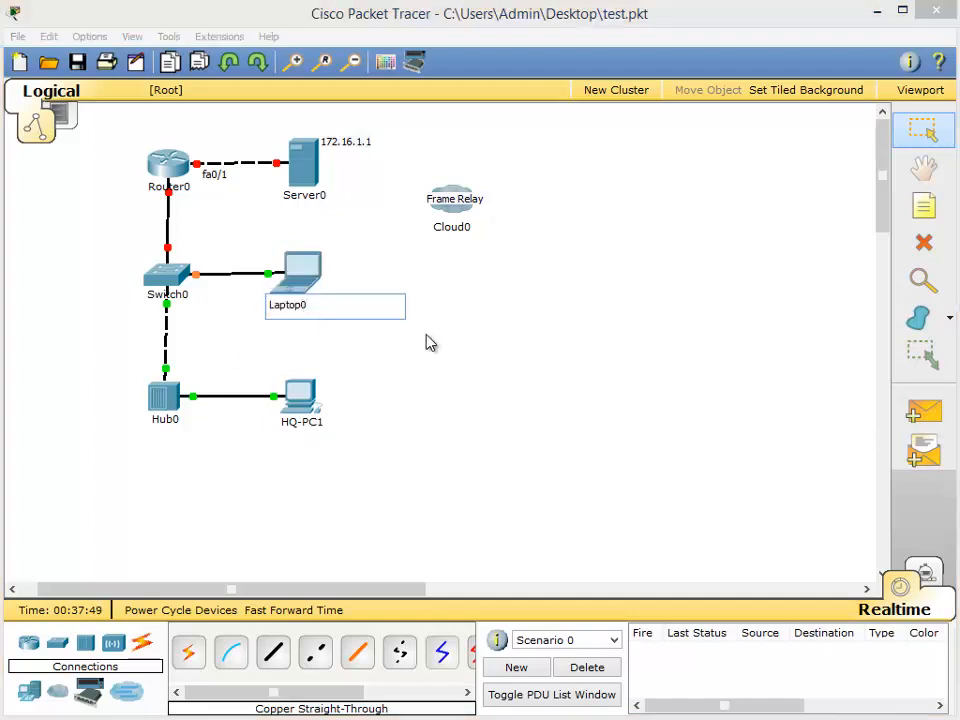
{"action": "type", "text": "HQ-"}
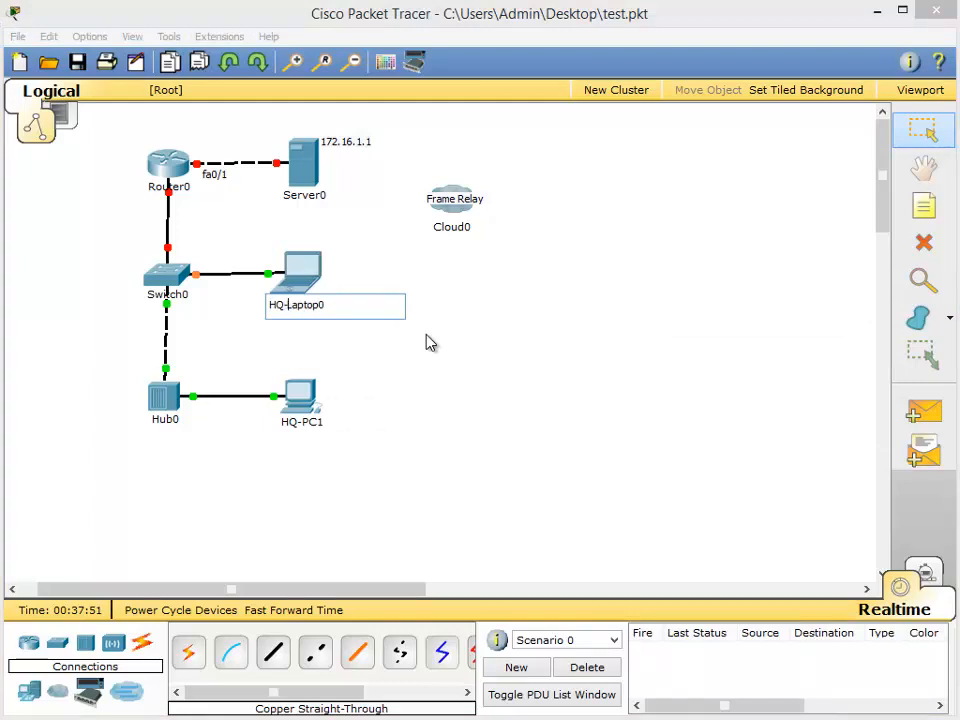
{"action": "key", "text": "End"}
{"action": "key", "text": "BackSpace"}
{"action": "type", "text": "1"}
{"action": "key", "text": "Return"}
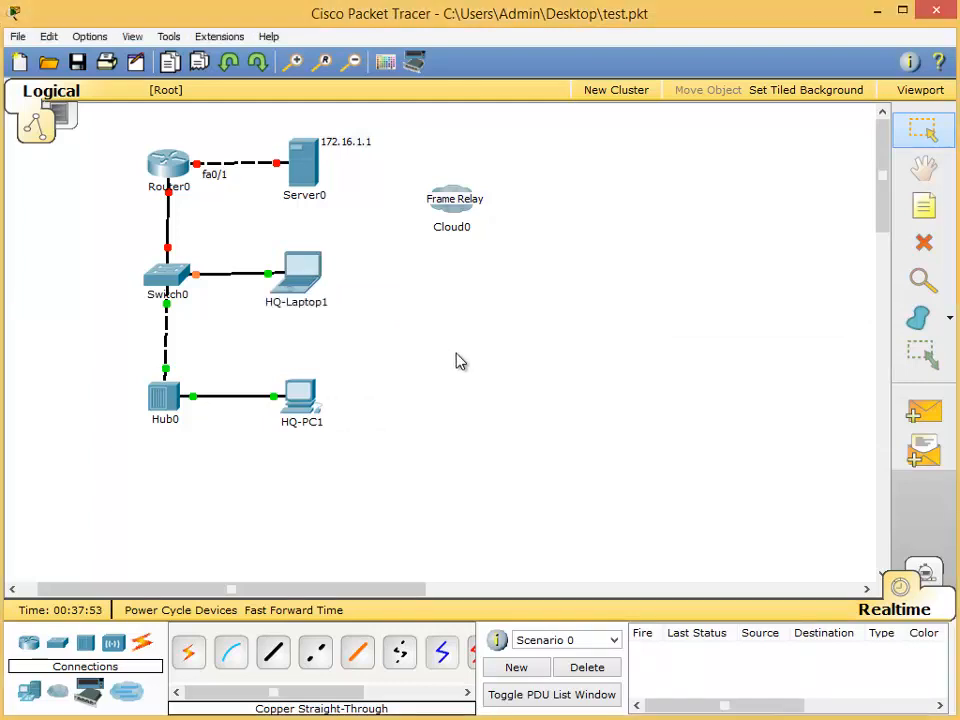
Step: Change the note beside Server0 to 192.168.100.253 and move it just above the server
{"action": "double_click", "coordinate": [347, 148]}
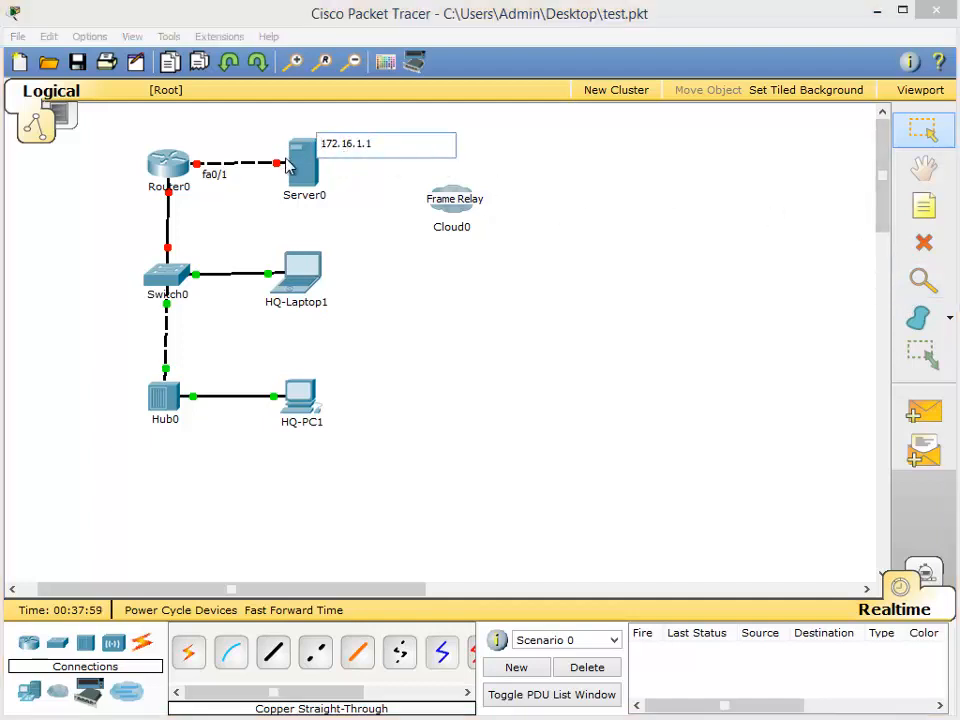
{"action": "key", "text": "ctrl+a"}
{"action": "type", "text": "192. 168"}
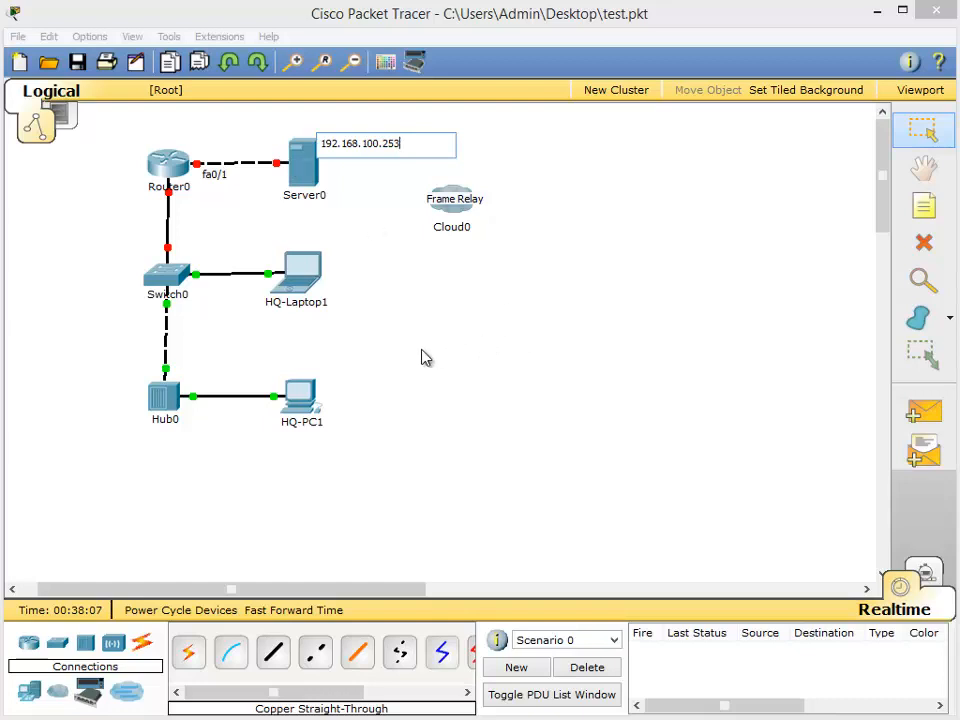
{"action": "left_click", "coordinate": [368, 196]}
{"action": "left_click_drag", "start_coordinate": [349, 145], "coordinate": [334, 137]}
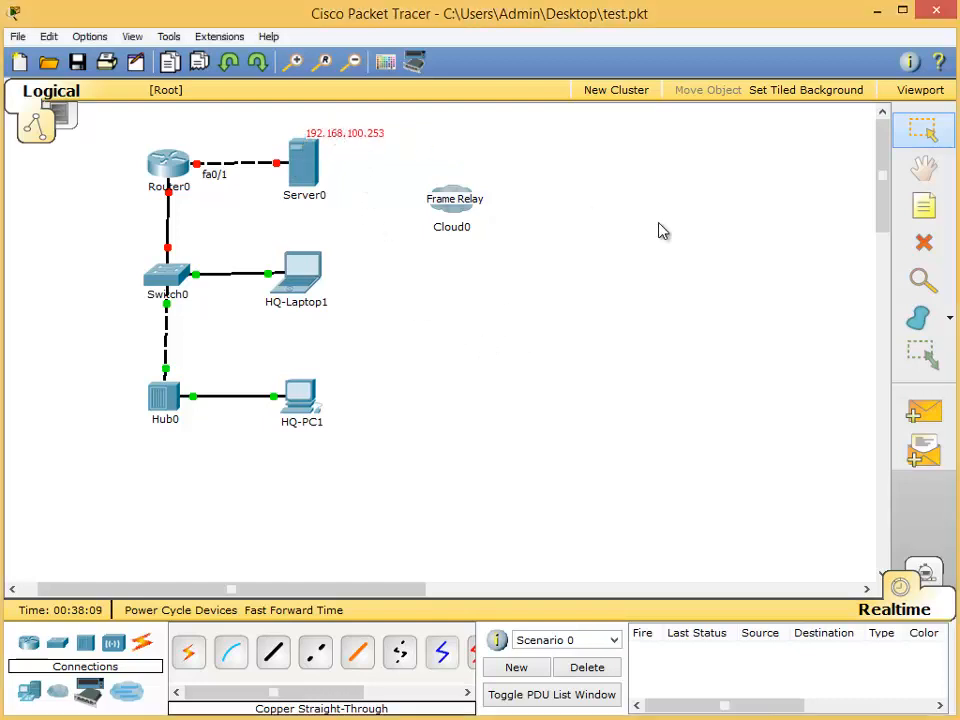
Step: Add a note reading 192.168.100.2 just above HQ-Laptop1
{"action": "left_click", "coordinate": [313, 238]}
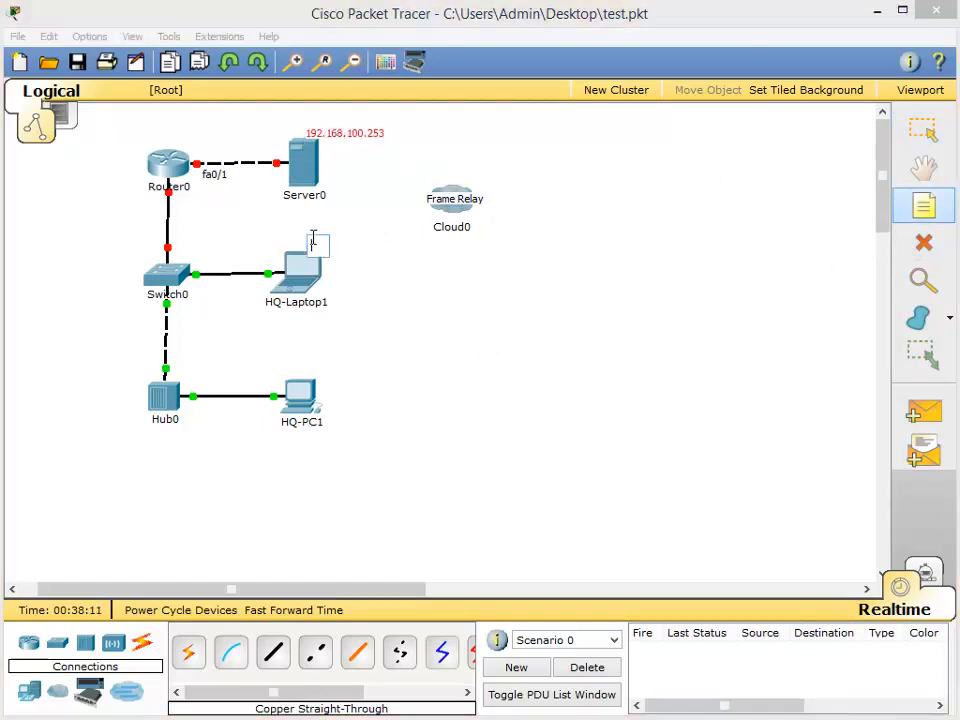
{"action": "type", "text": "192.168.100.2"}
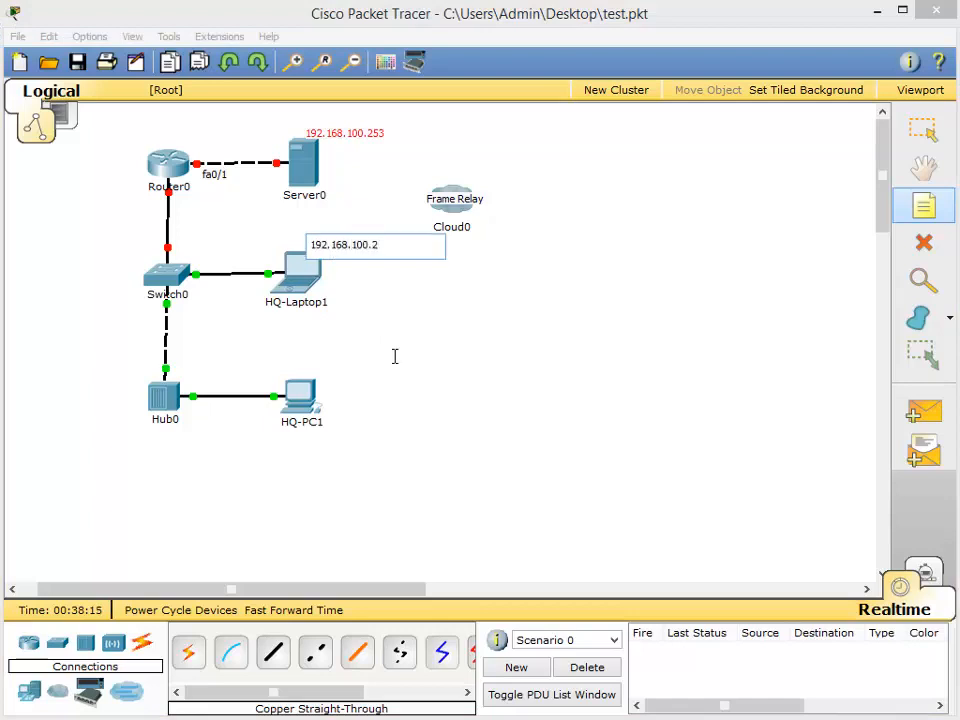
{"action": "key", "text": "Escape"}
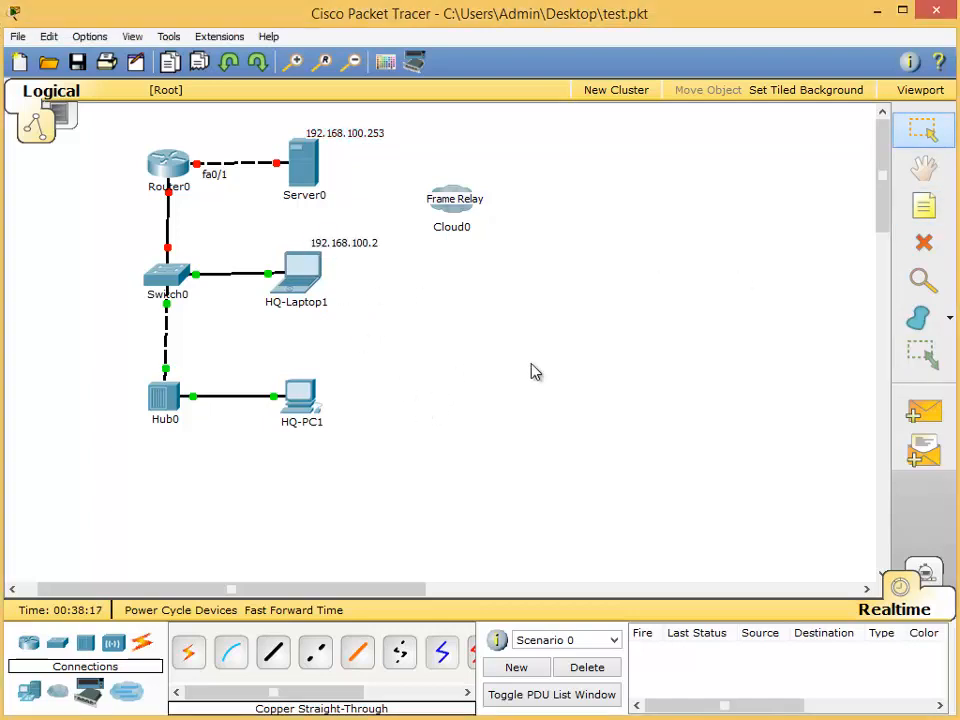
Step: Add a note reading 192.168.100.1 above HQ-PC1 and shift it slightly up to clear the icon
{"action": "left_click", "coordinate": [925, 208]}
{"action": "left_click", "coordinate": [310, 368]}
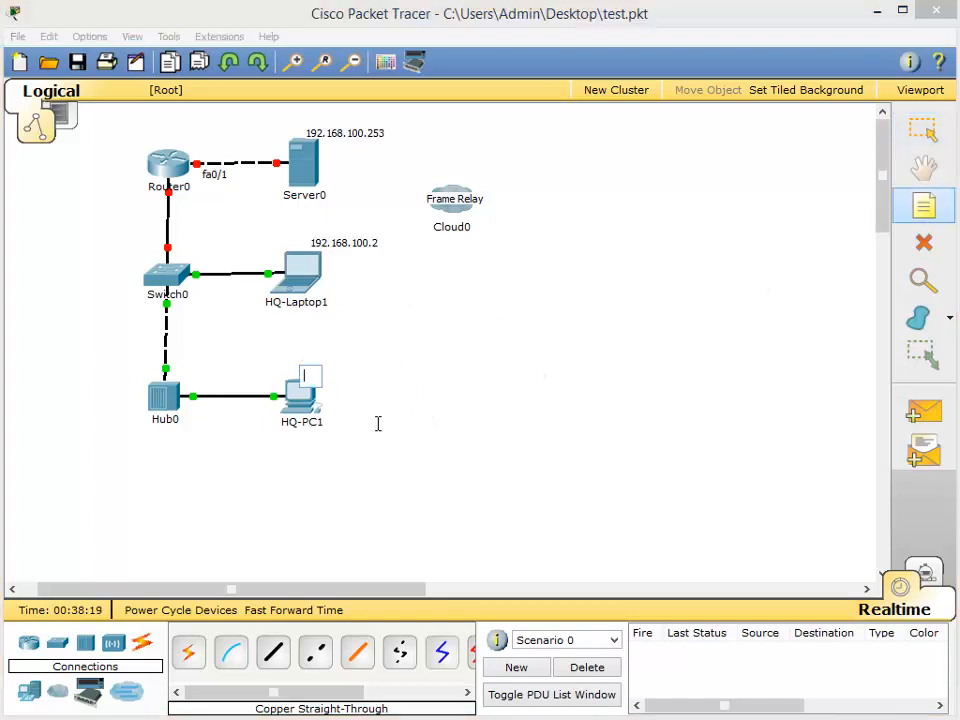
{"action": "type", "text": "192.168"}
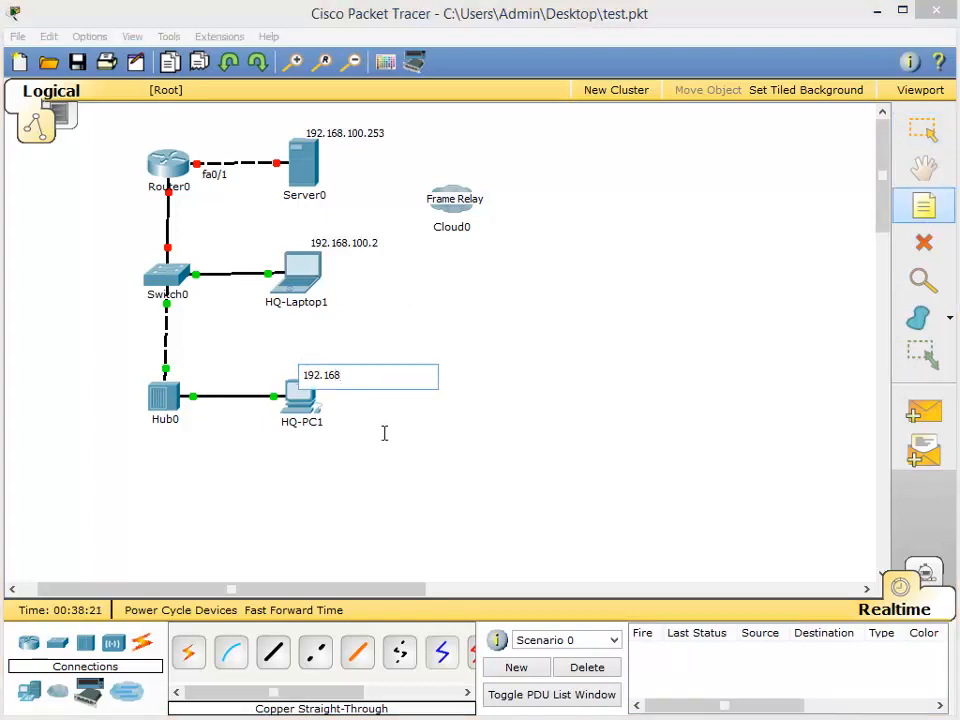
{"action": "type", "text": ".100.1"}
{"action": "left_click", "coordinate": [390, 446]}
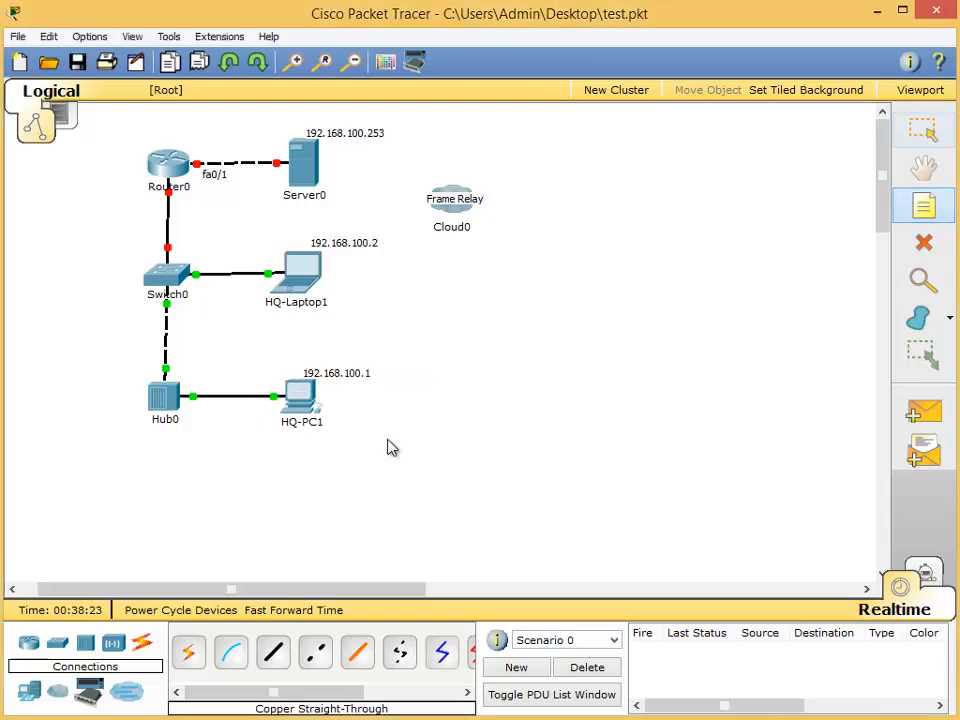
{"action": "left_click", "coordinate": [337, 374]}
{"action": "left_click_drag", "start_coordinate": [337, 374], "coordinate": [331, 368]}
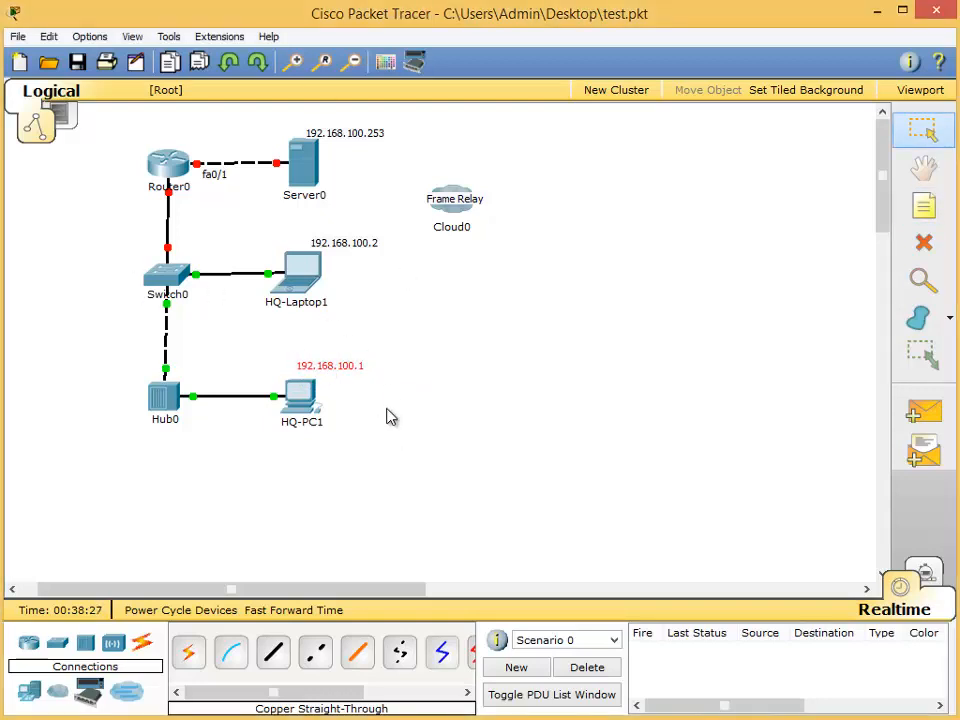
Step: Add two generic PCs and three generic laptops in the empty area below Cloud0 and HQ-PC1
{"action": "left_click", "coordinate": [29, 690]}
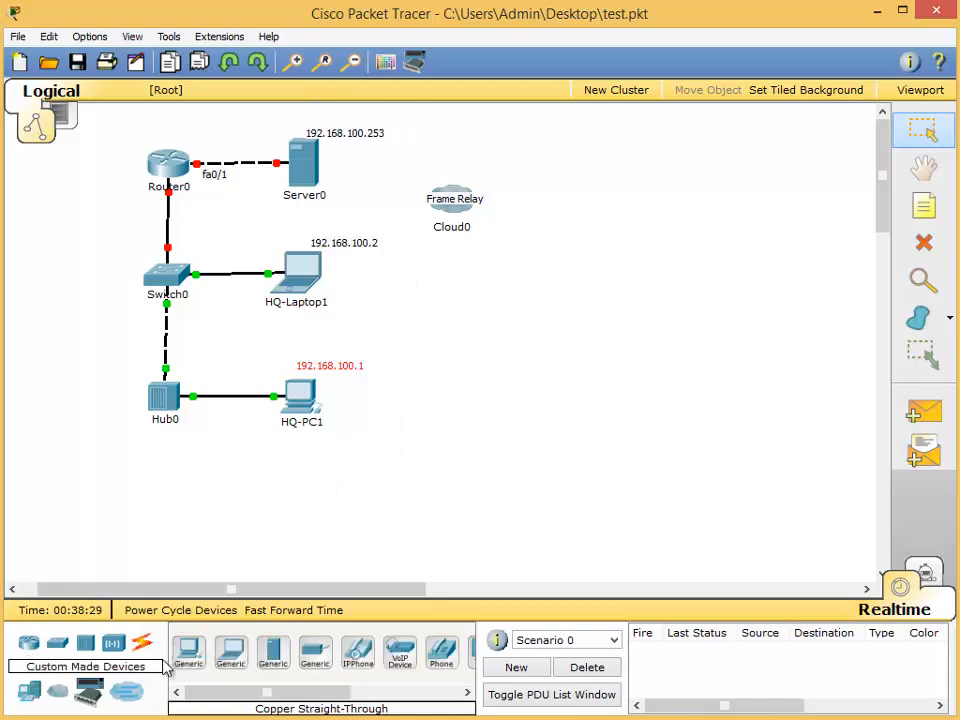
{"action": "left_click_drag", "start_coordinate": [188, 652], "coordinate": [304, 543]}
{"action": "left_click_drag", "start_coordinate": [231, 652], "coordinate": [525, 494]}
{"action": "left_click_drag", "start_coordinate": [231, 652], "coordinate": [490, 465]}
{"action": "left_click_drag", "start_coordinate": [188, 652], "coordinate": [447, 458]}
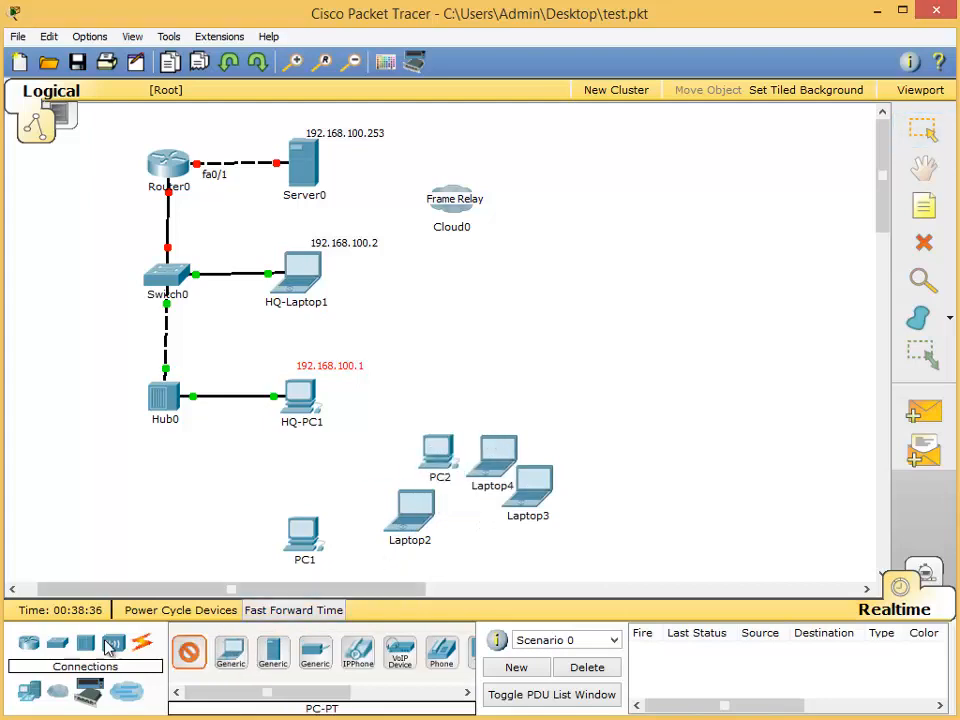